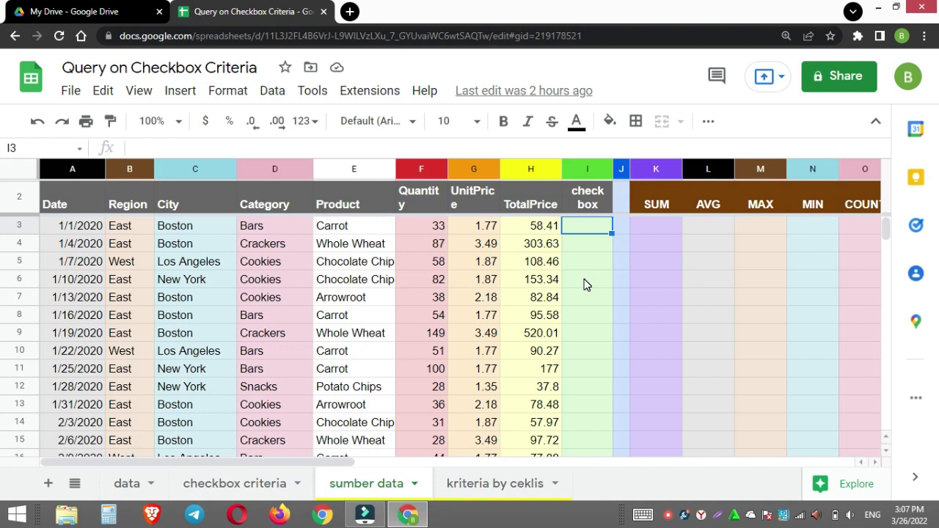
Insert checkboxes in the check box column for all data rows, I3:I246, and try the first one on and off.
key("ctrl+shift+Down")
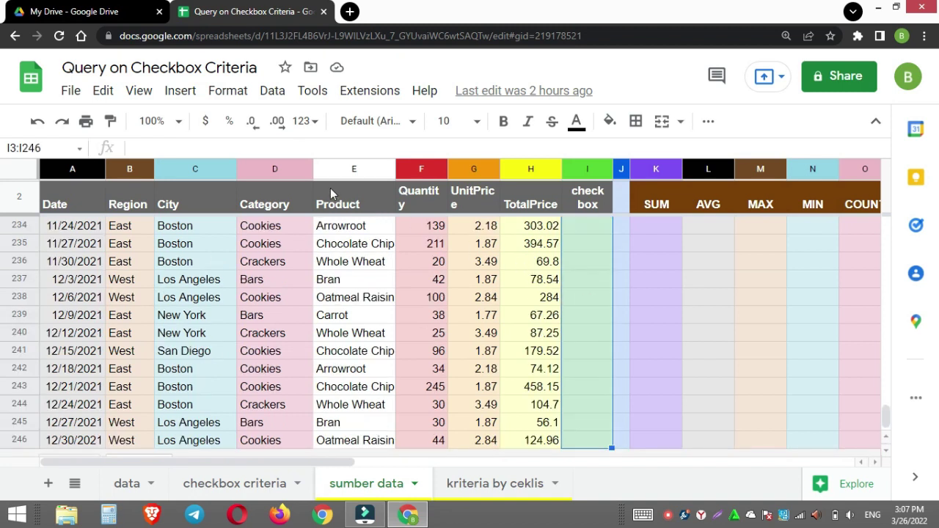
left_click(184, 92)
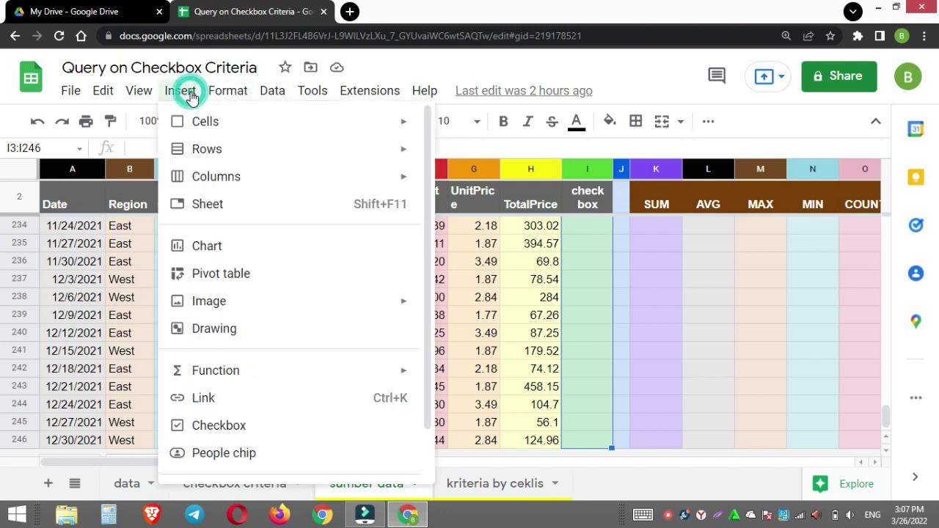
left_click(213, 425)
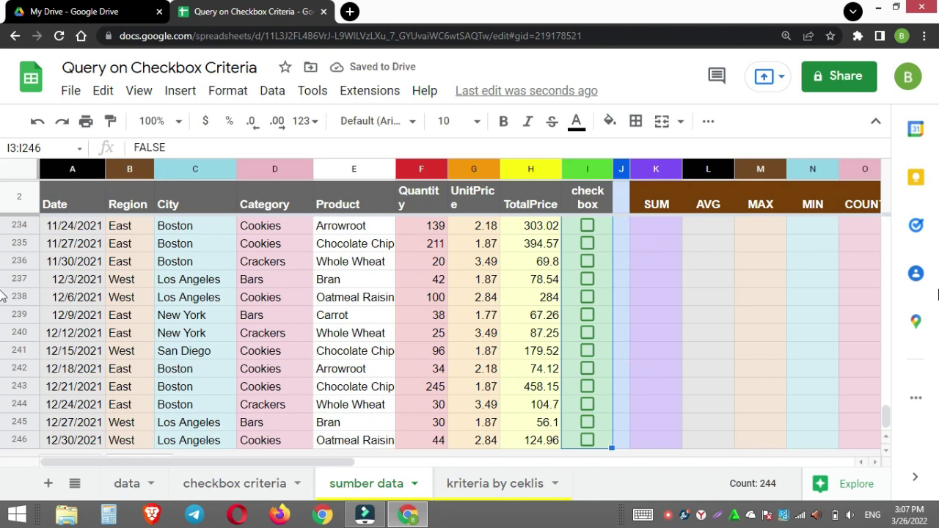
left_click_drag(885, 411, 886, 220)
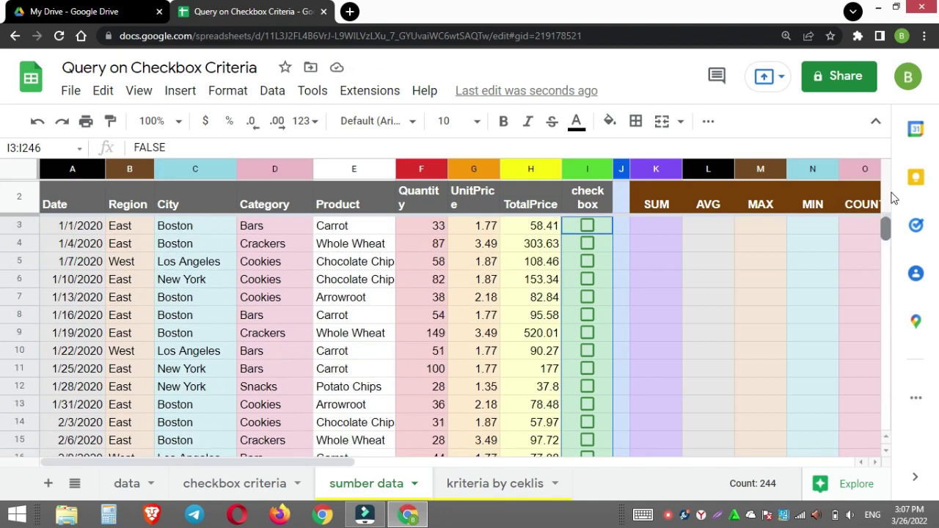
left_click(587, 227)
left_click(588, 228)
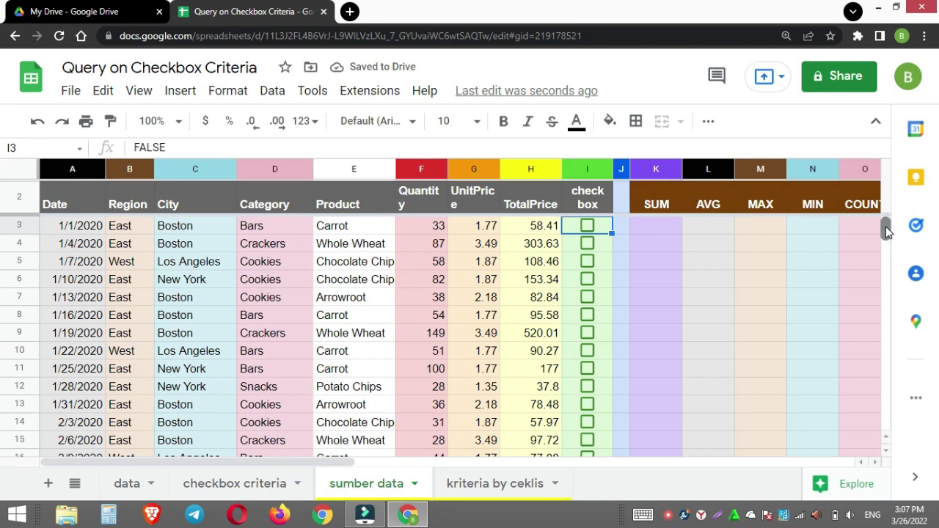
Start a SUMIFS formula in K3 under SUM, using the open-ended Quantity range F3:F as the sum range.
left_click(666, 232)
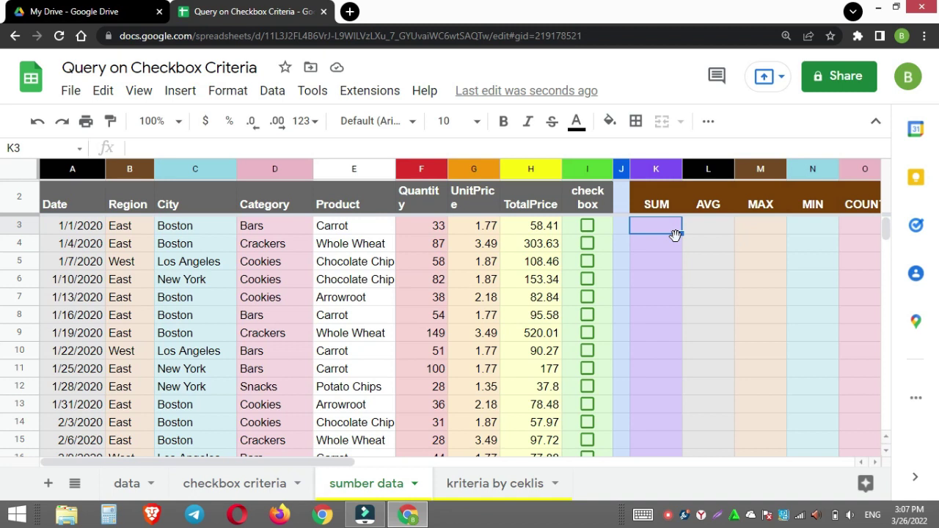
type("=")
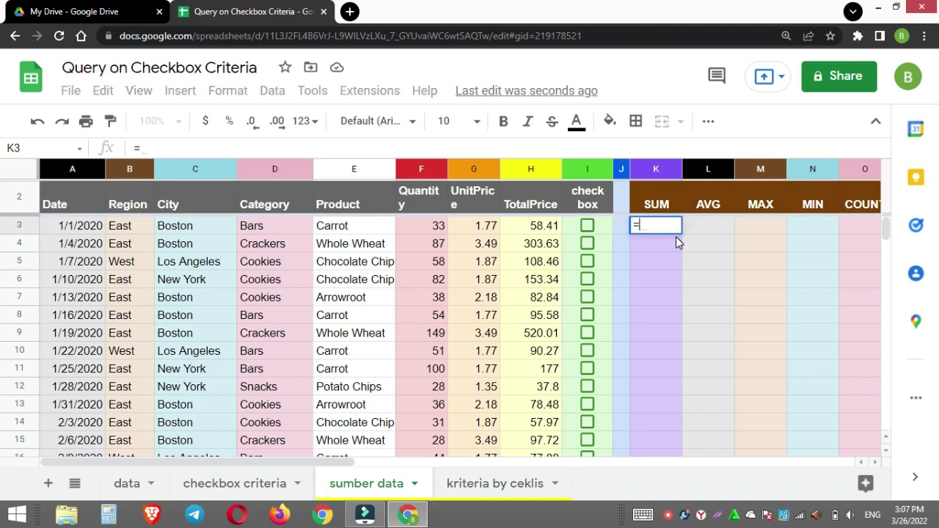
type("su")
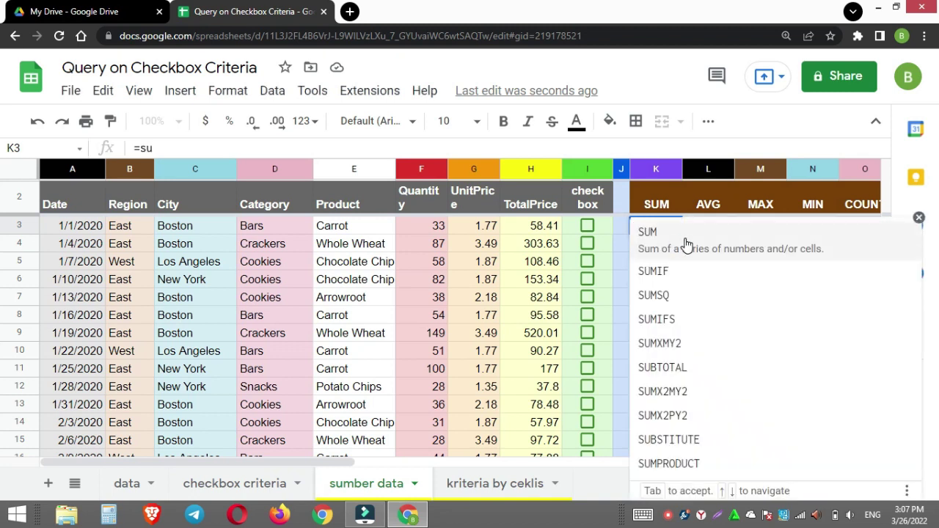
left_click(665, 322)
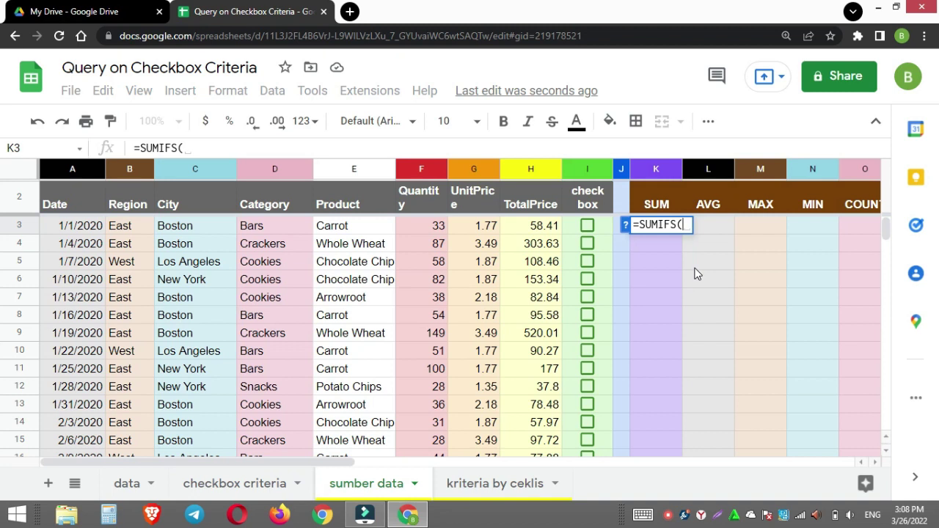
type("f")
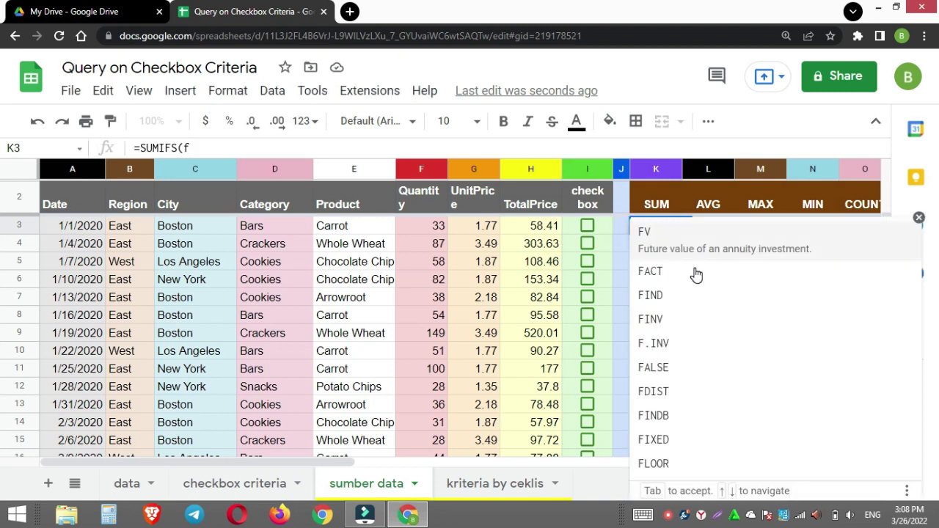
key("Escape")
key("BackSpace")
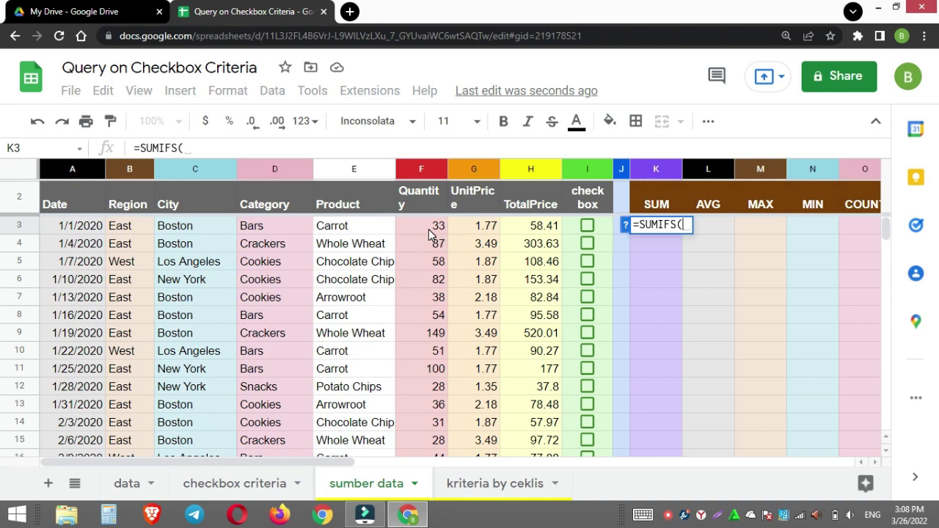
left_click_drag(428, 229, 429, 254)
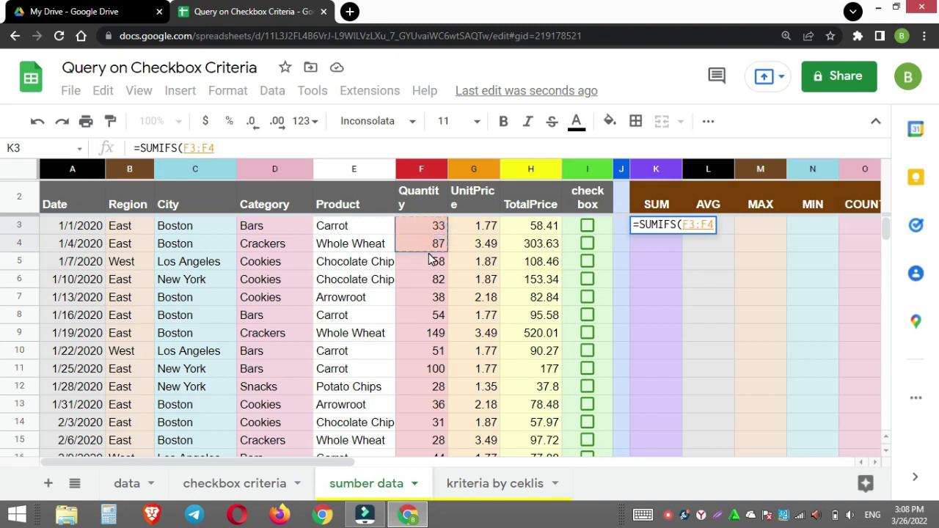
key("BackSpace")
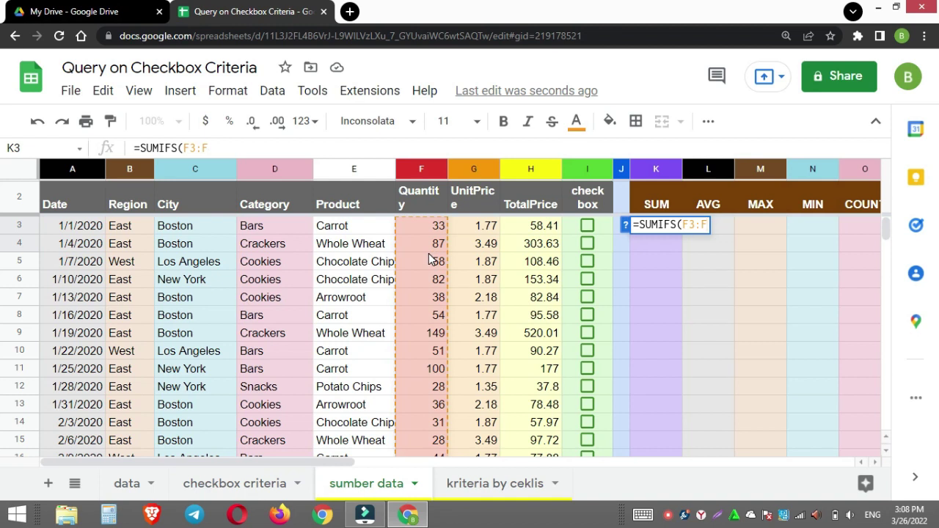
Complete the SUMIFS formula with criteria range I3:I and criterion true, and enter it in the cell.
type(",")
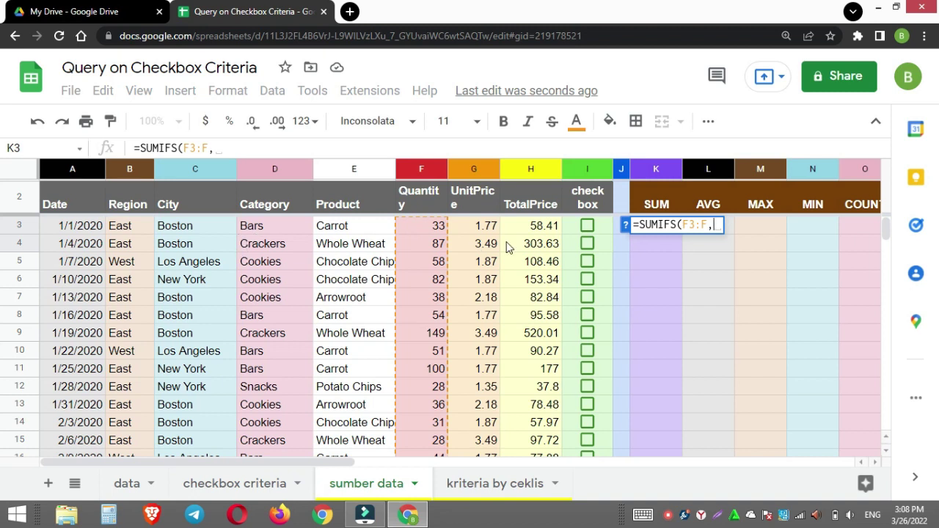
left_click_drag(573, 228, 571, 257)
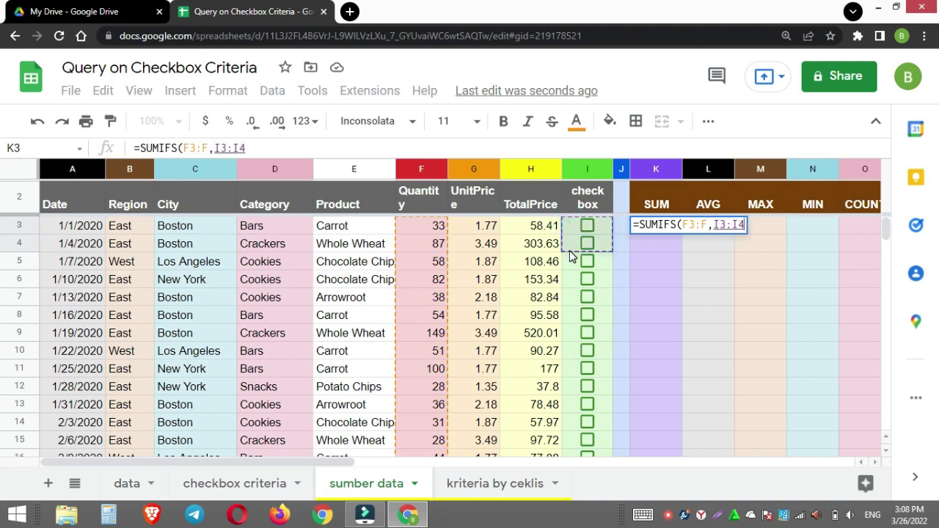
key("BackSpace")
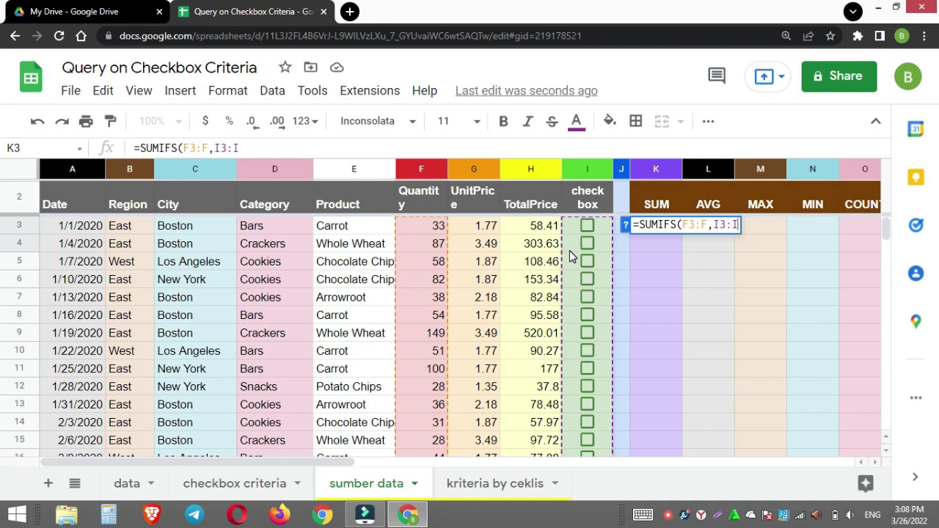
type(",true")
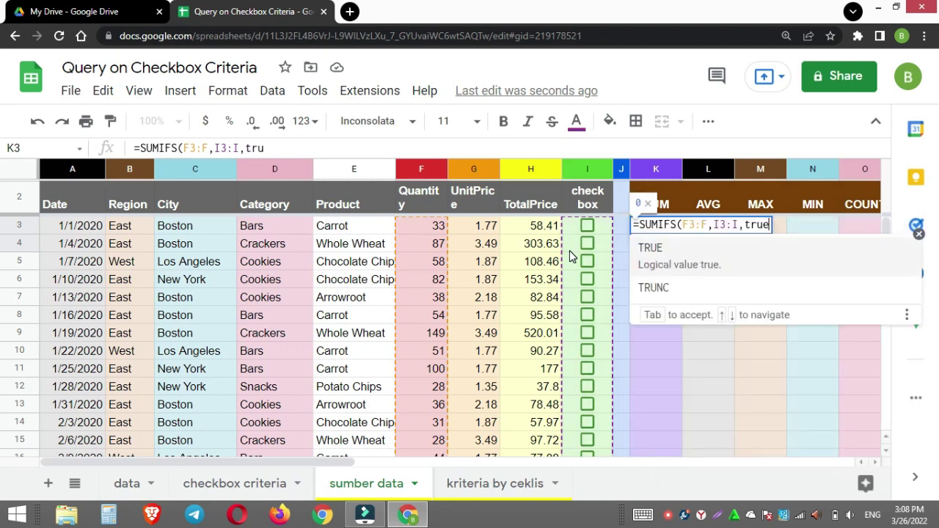
key("Escape")
type(")")
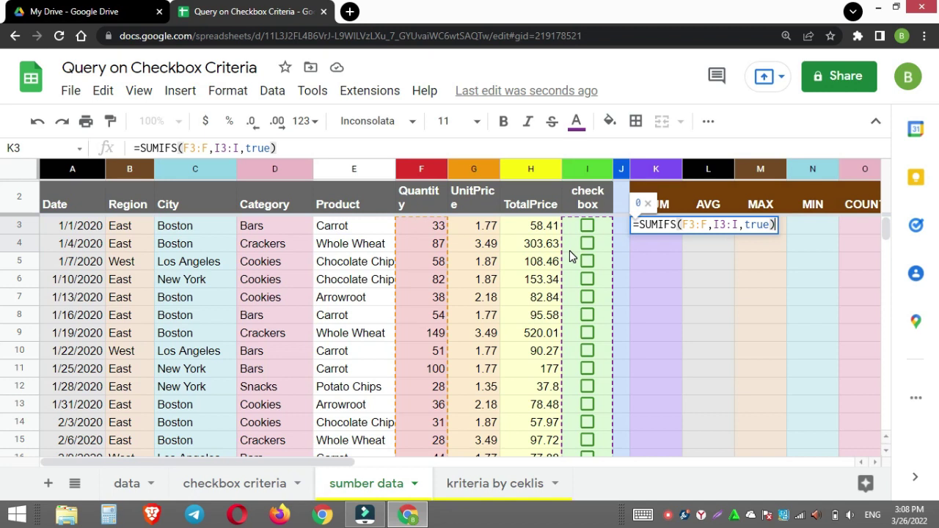
key("Return")
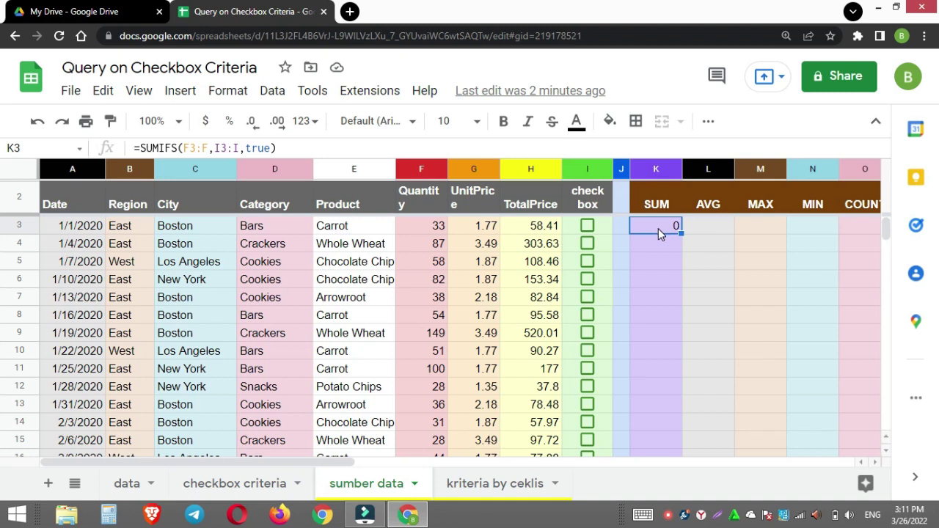
Tick the checkboxes in rows 3, 4, 5, 6 and 11 to test the SUM formula.
left_click(587, 227)
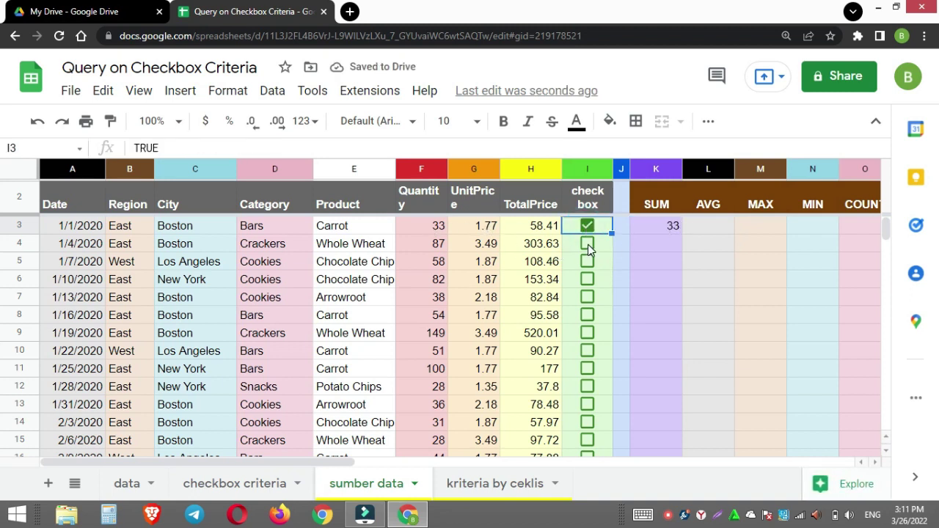
left_click(588, 244)
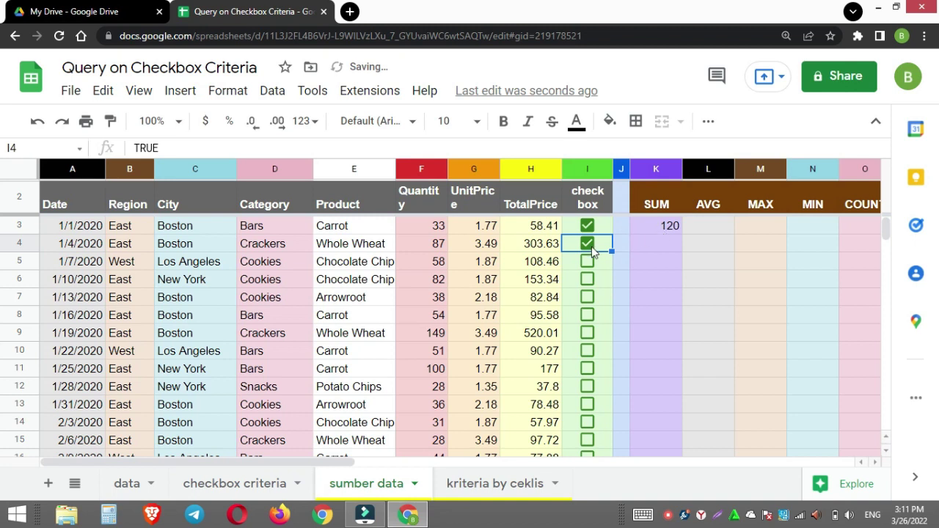
left_click(586, 262)
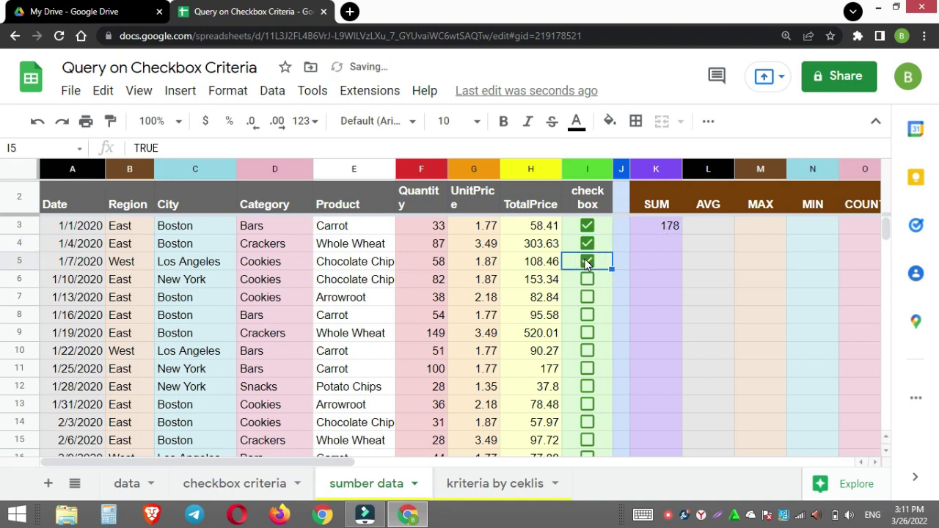
left_click(587, 279)
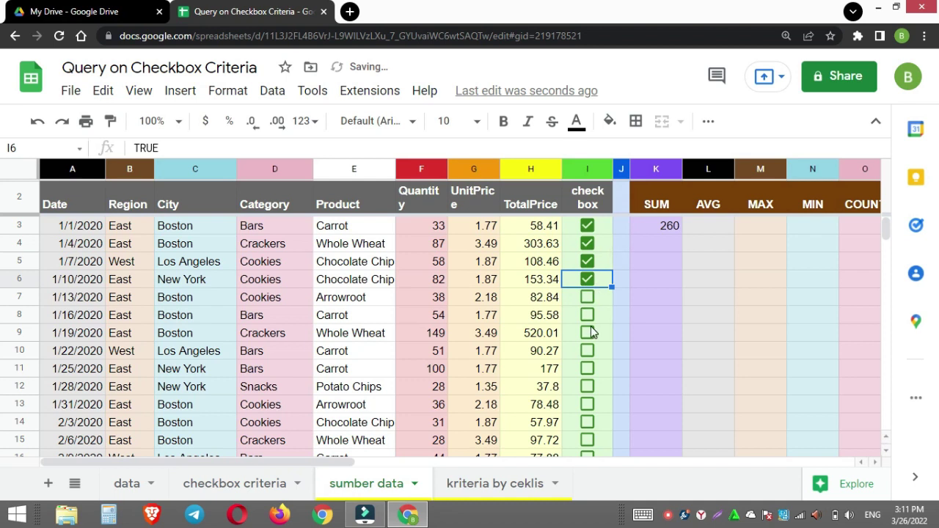
left_click(592, 369)
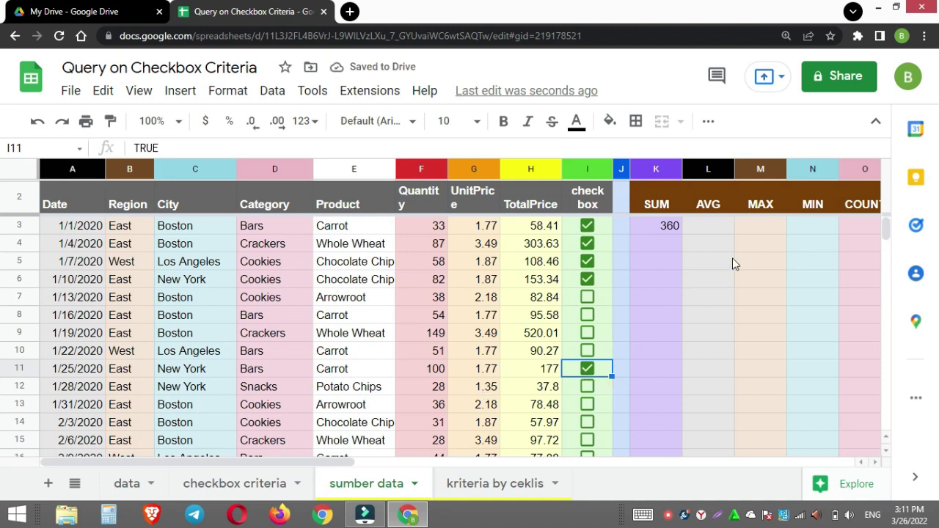
Copy the text of the SUMIFS formula from K3 without changing that cell.
left_click(711, 227)
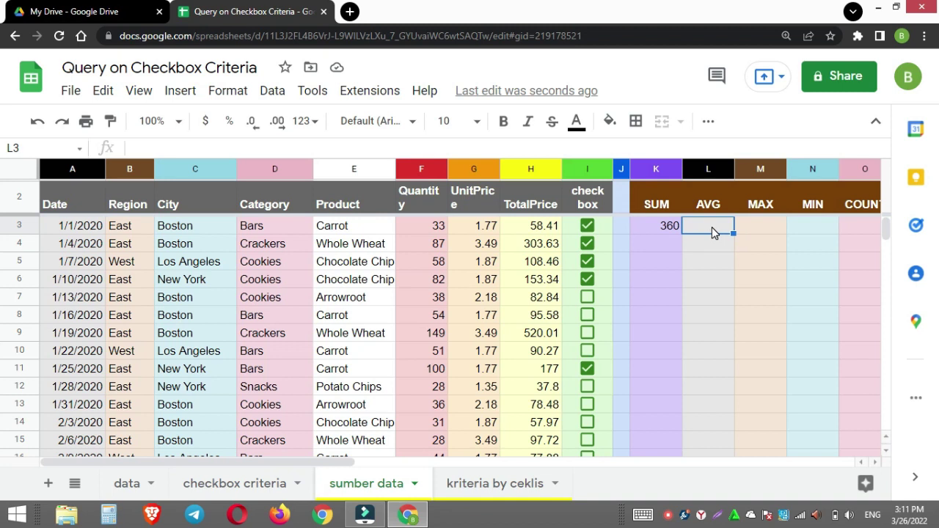
left_click(670, 226)
left_click_drag(328, 148, 77, 165)
key("ctrl+c")
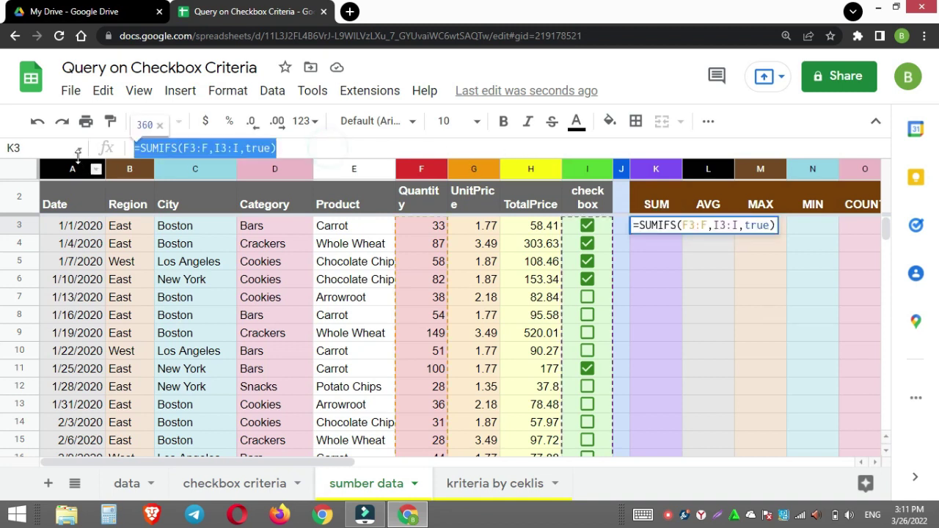
key("Escape")
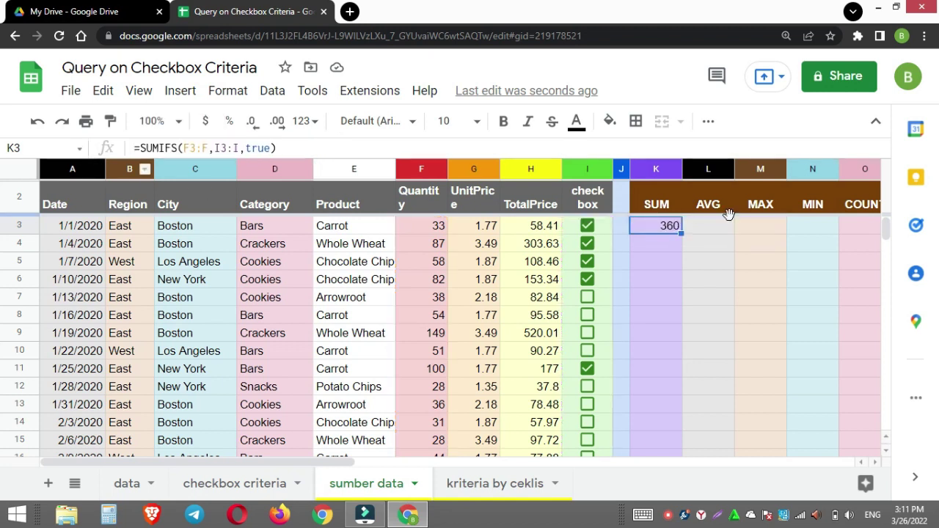
Paste the formula into L3 under AVG and change its function so it reads =AVERAGEIFS(F3:F,I3:I,true).
double_click(711, 227)
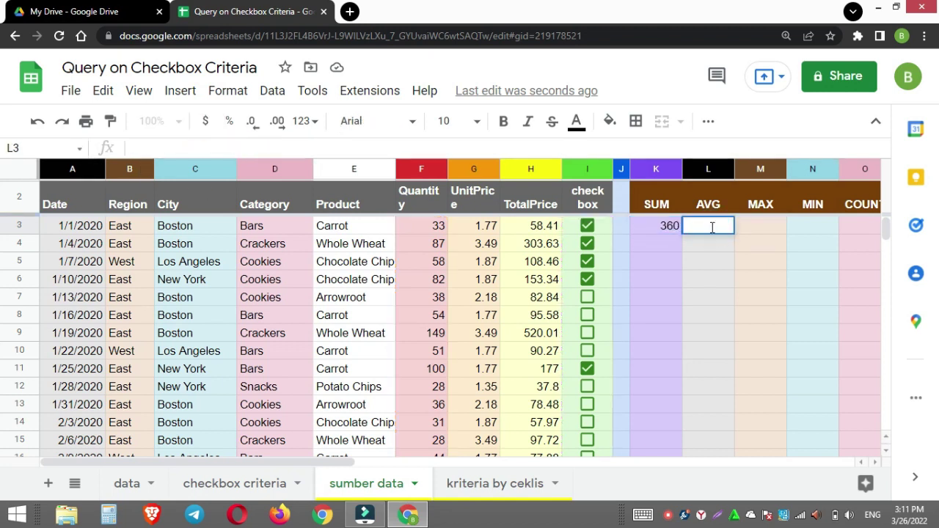
key("ctrl+v")
left_click_drag(710, 225, 690, 229)
type("AVERAGE")
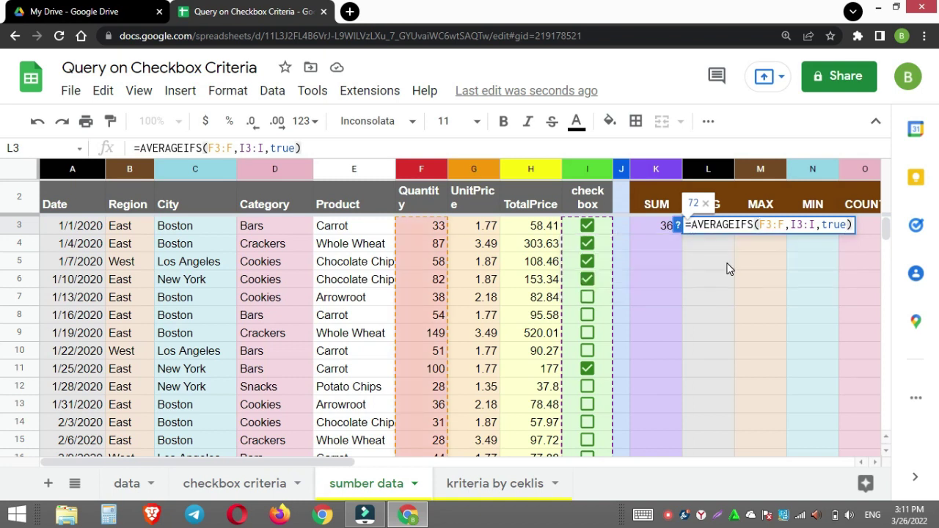
key("Return")
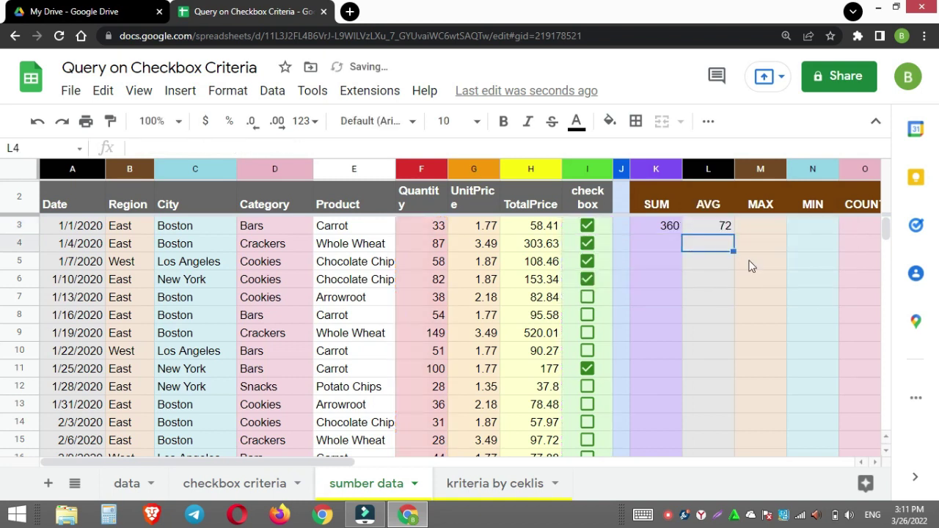
left_click(721, 226)
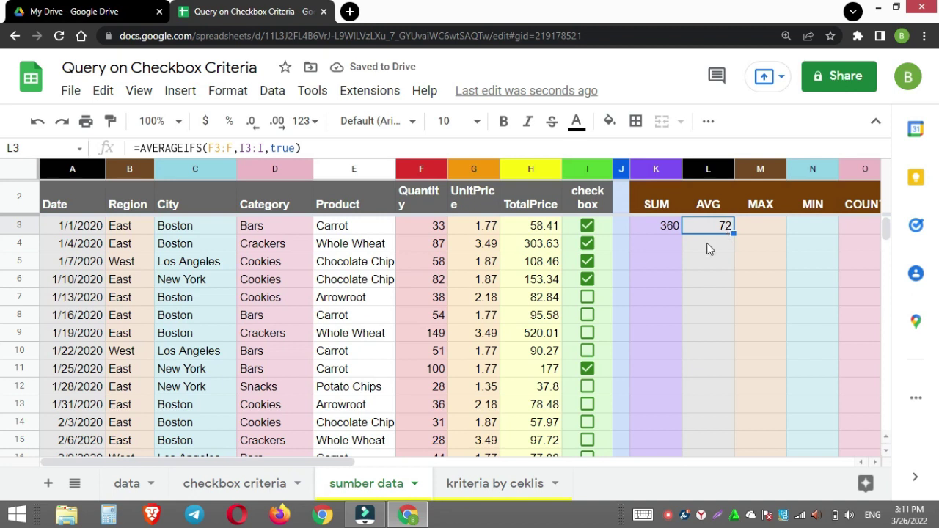
Paste the formula into M3 under MAX, change it to =MAXIFS(F3:F,I3:I,true), and tick row 9's checkbox to test it.
left_click(754, 226)
double_click(754, 227)
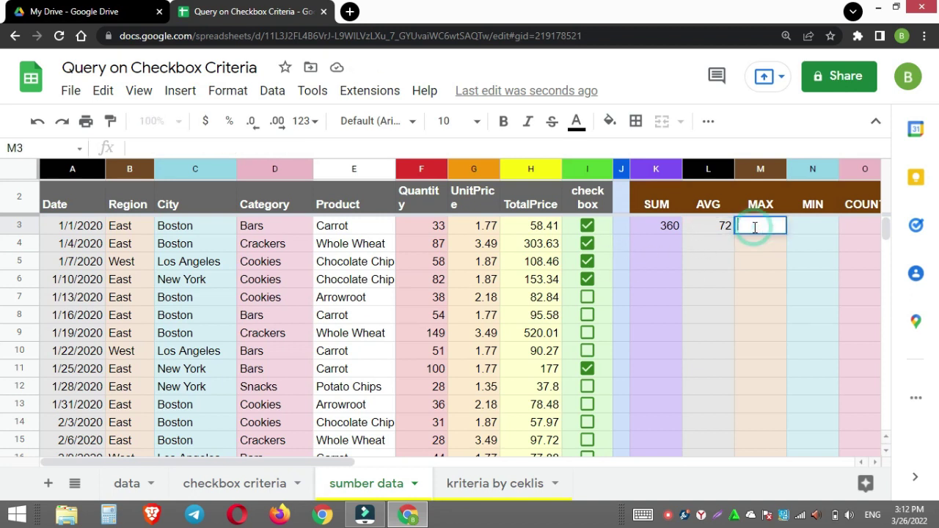
key("ctrl+v")
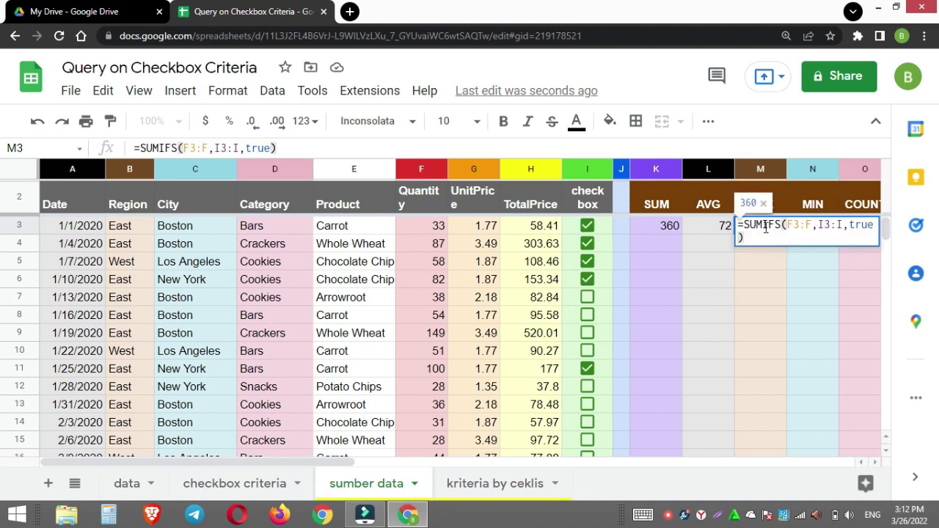
left_click_drag(763, 228, 747, 229)
type("MAX")
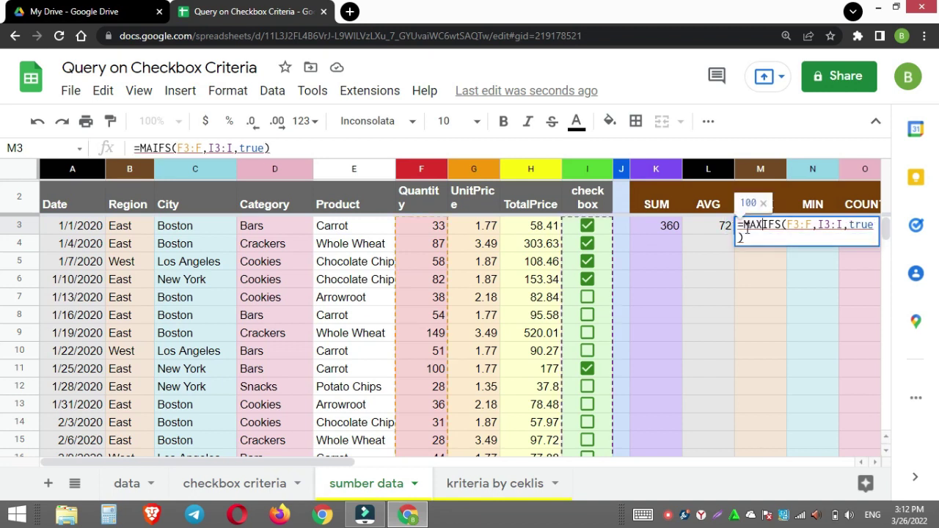
key("Right")
key("Right")
key("Right")
key("Right")
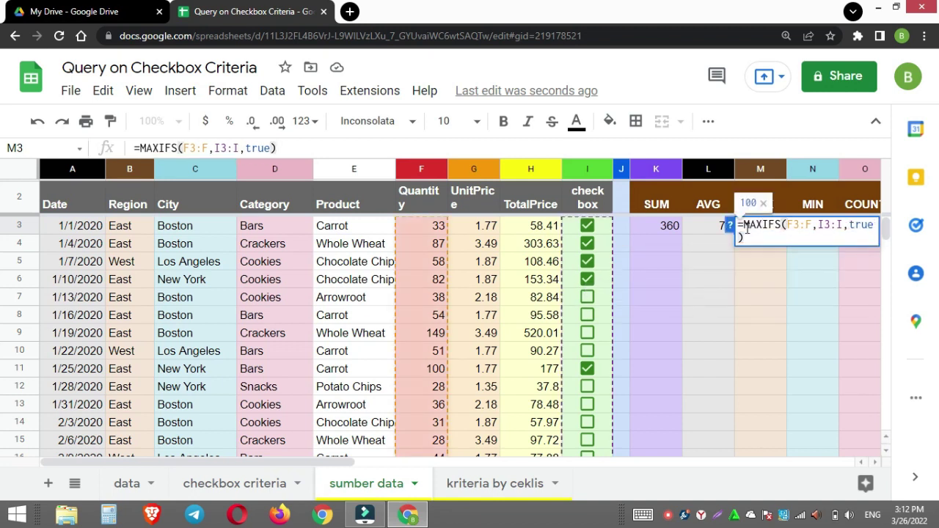
key("Return")
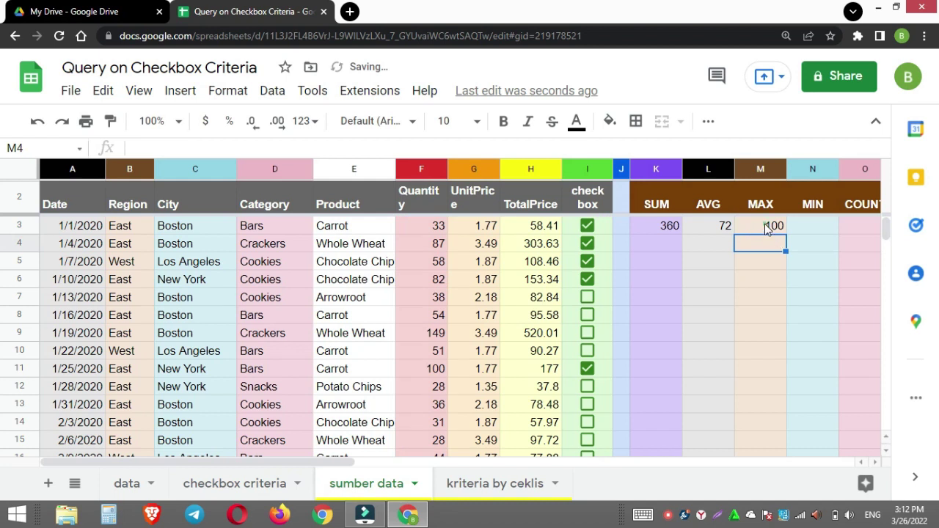
left_click(767, 230)
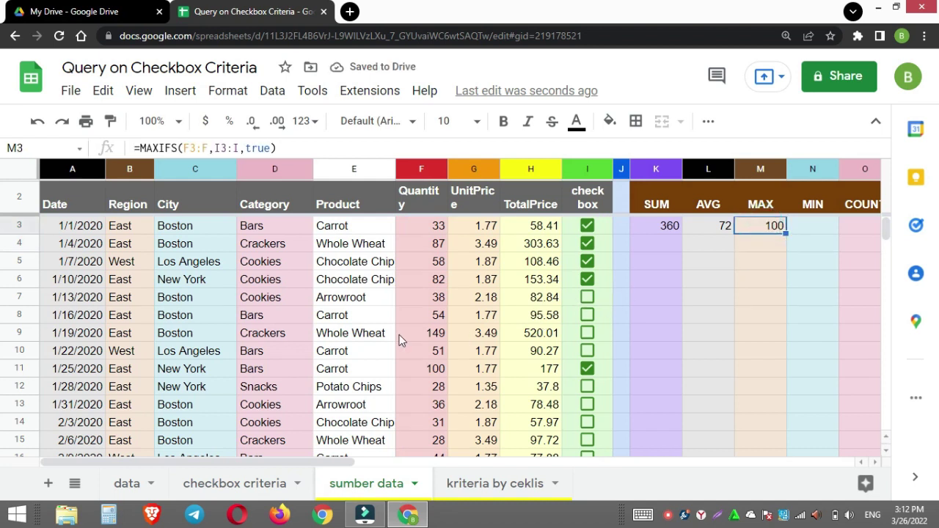
left_click(583, 336)
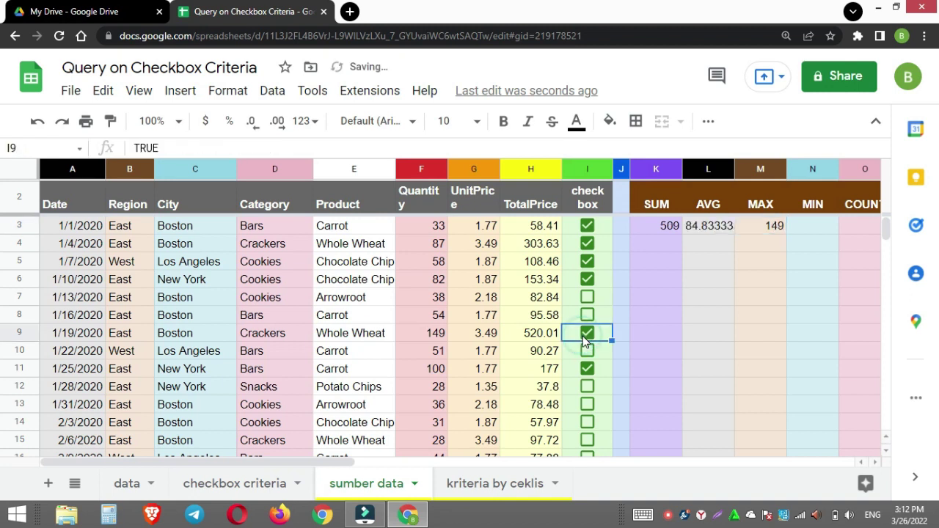
Copy the text of the MAXIFS formula from M3 without changing that cell.
left_click(761, 228)
left_click(311, 149)
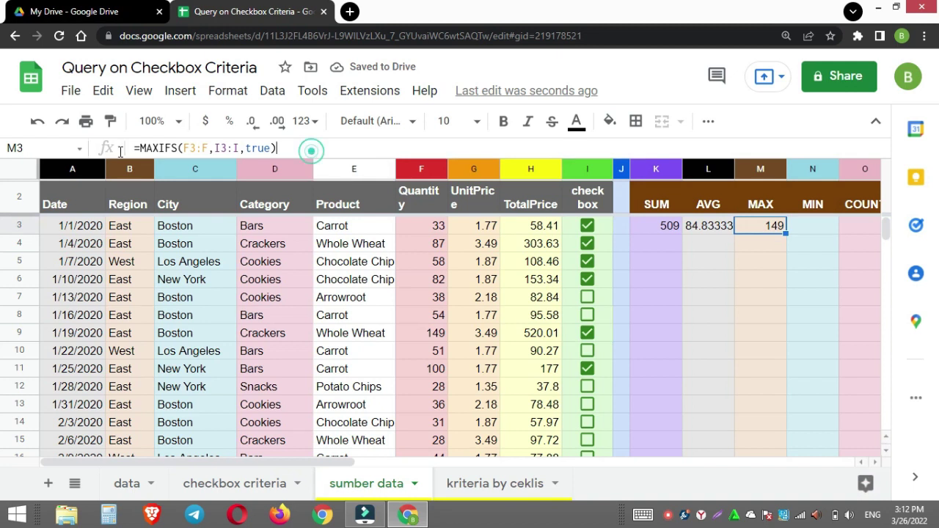
left_click_drag(121, 152, 58, 151)
key("ctrl+c")
key("Escape")
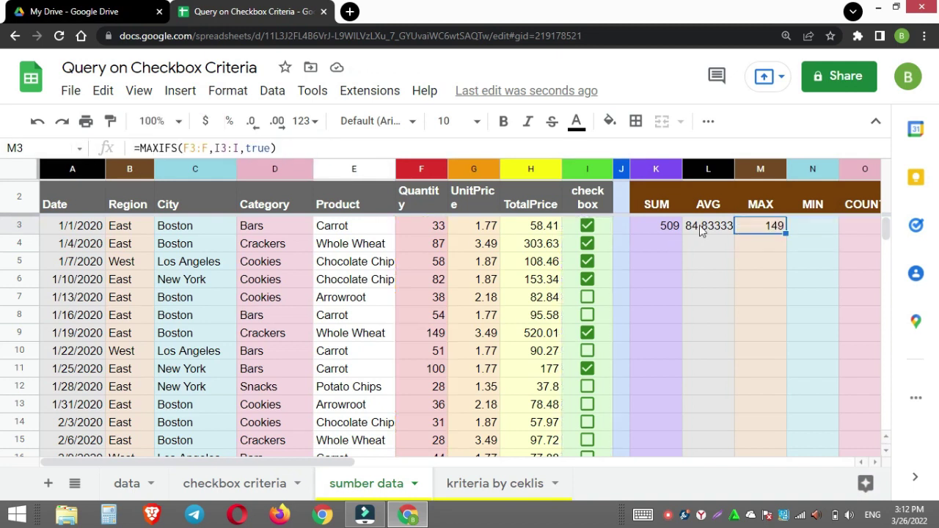
Paste the formula into N3 under MIN, change it to =MINIFS(F3:F,I3:I,true), and tick row 14's checkbox to test it.
double_click(826, 229)
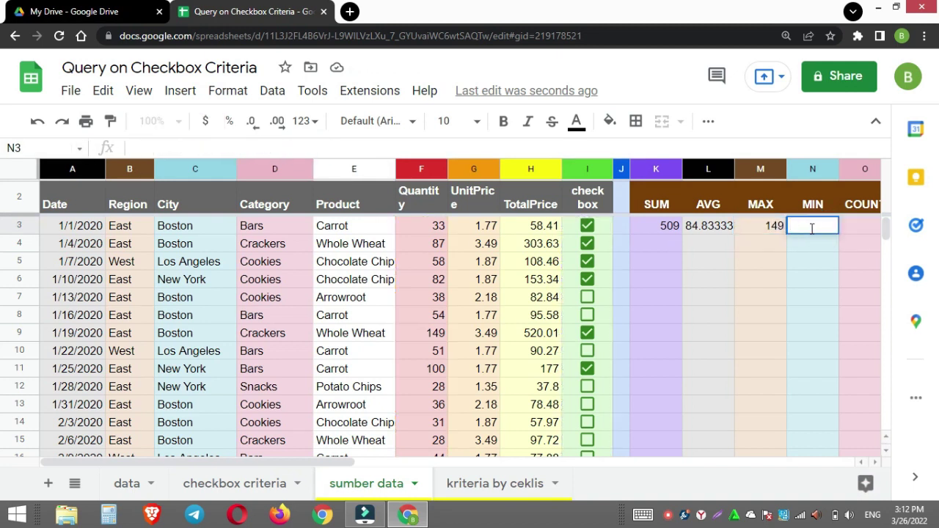
key("ctrl+v")
left_click_drag(806, 226, 804, 238)
left_click(804, 238)
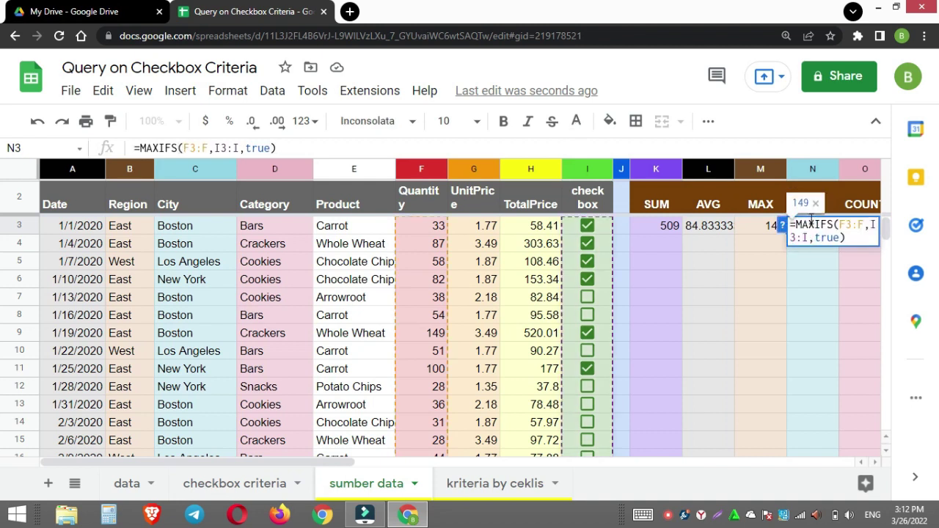
left_click(813, 220)
key("BackSpace")
key("BackSpace")
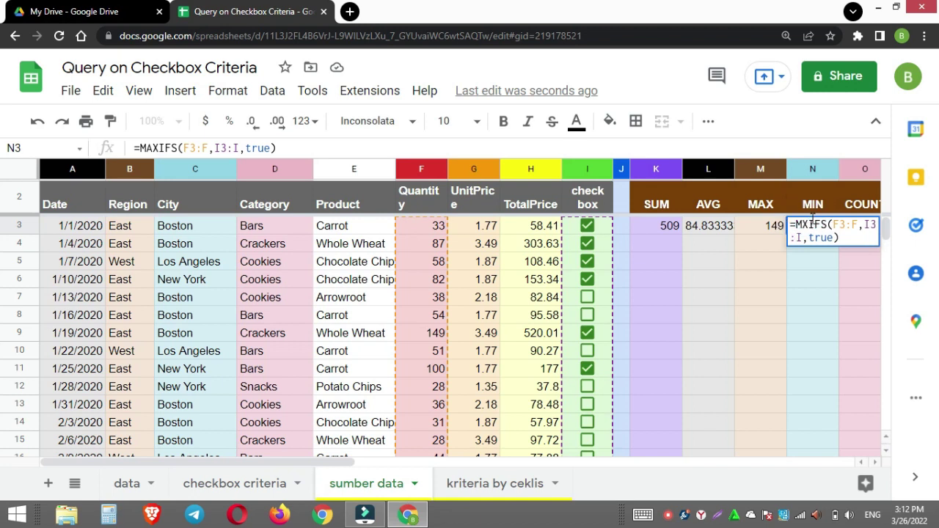
type("IN")
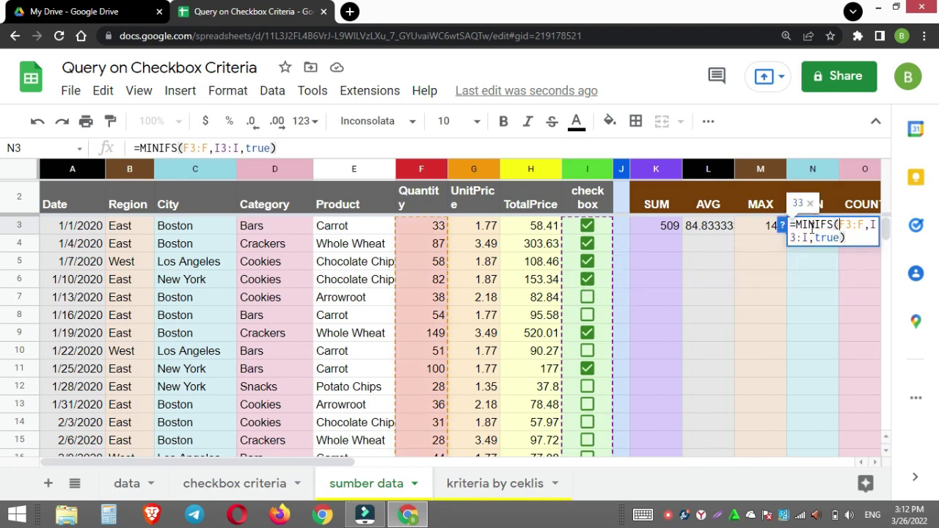
key("Return")
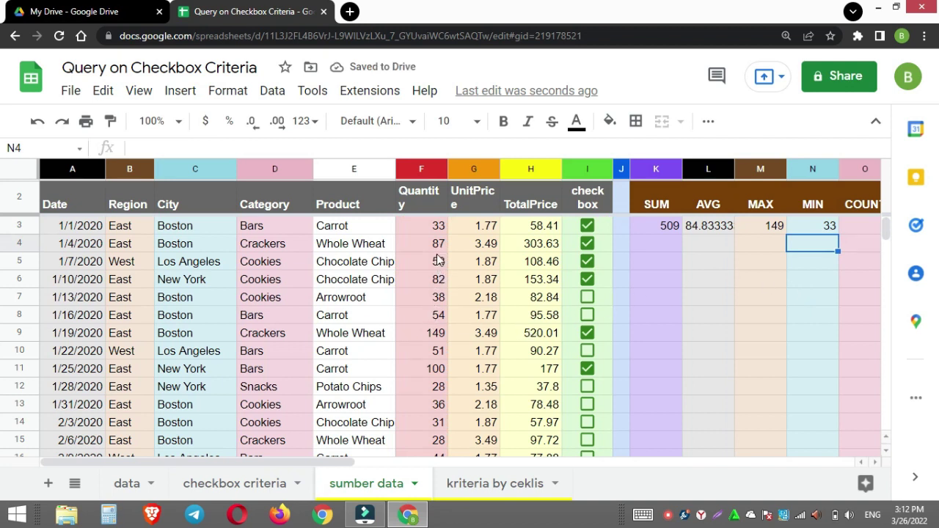
left_click(587, 423)
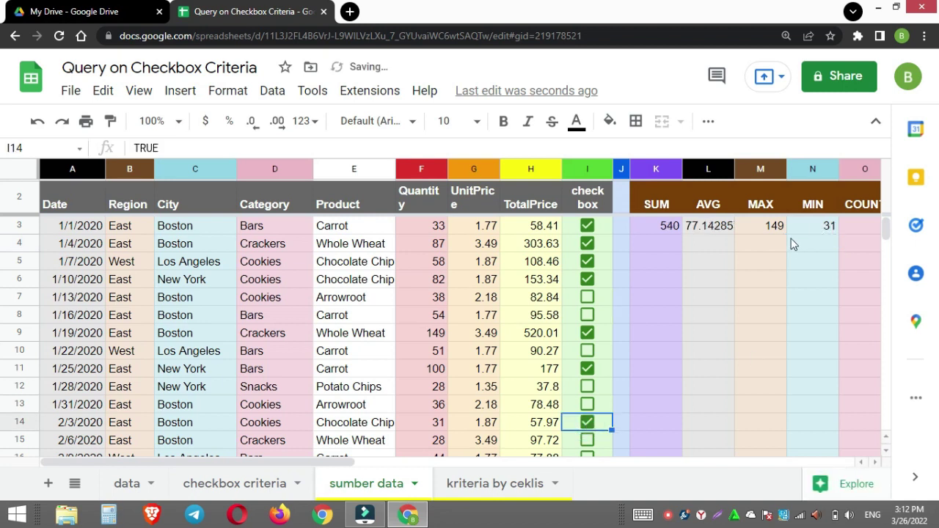
Enter =COUNTIFS(I3:I,TRUE) in O3 under COUNT to count the ticked rows.
left_click_drag(345, 462, 409, 479)
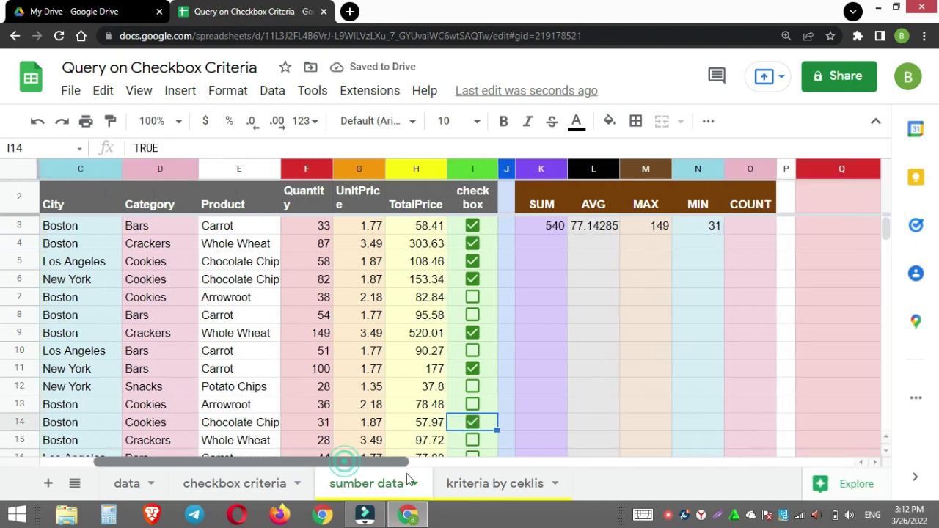
left_click(746, 228)
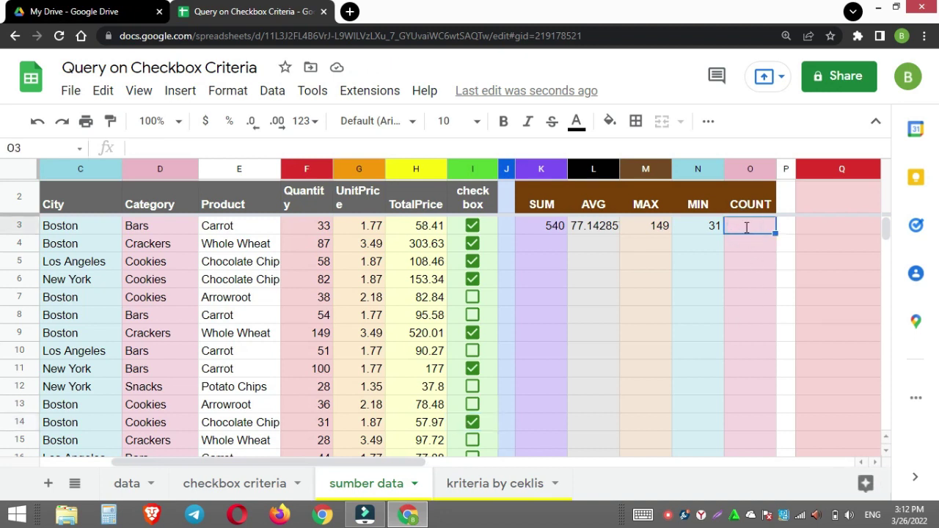
type("=COUN")
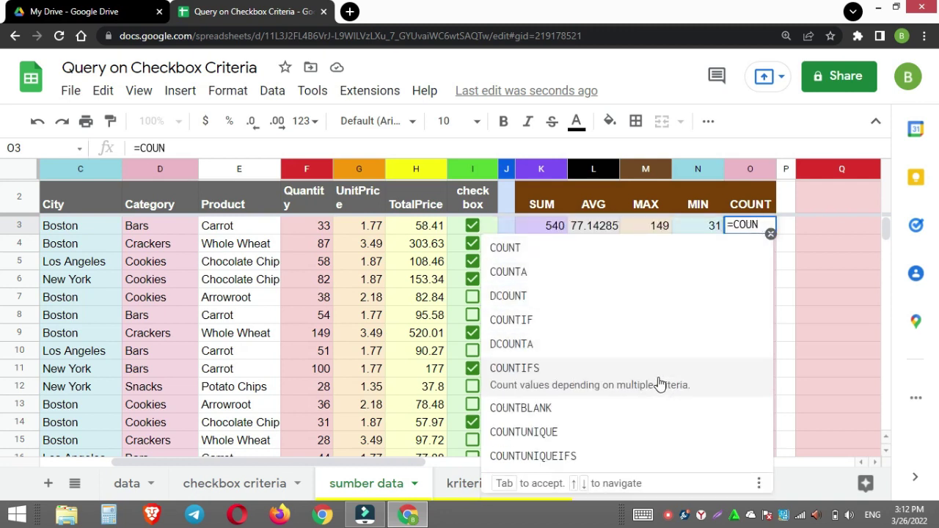
left_click(659, 380)
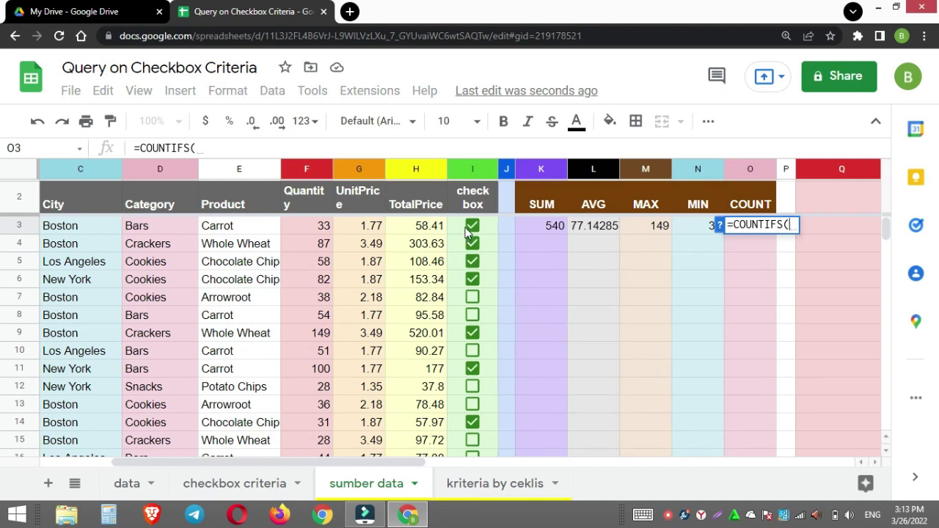
left_click_drag(458, 232, 457, 268)
key("BackSpace")
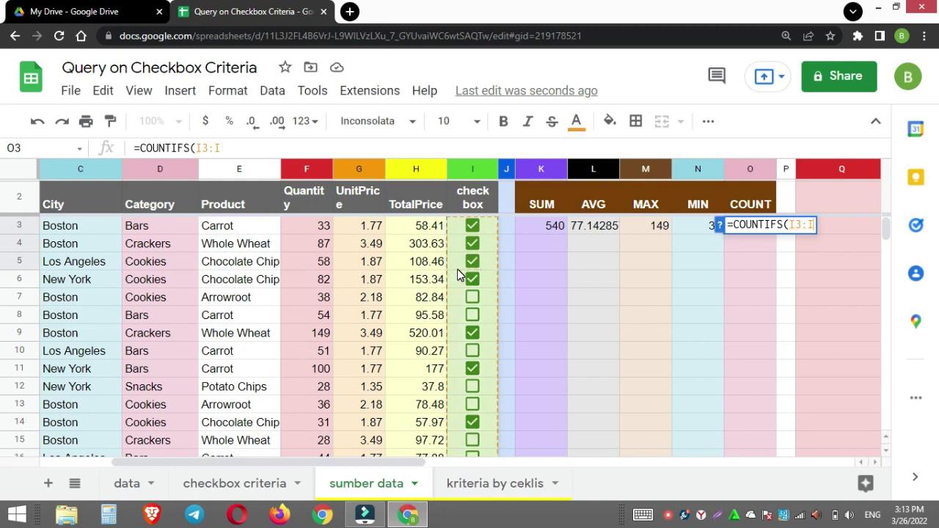
type(",")
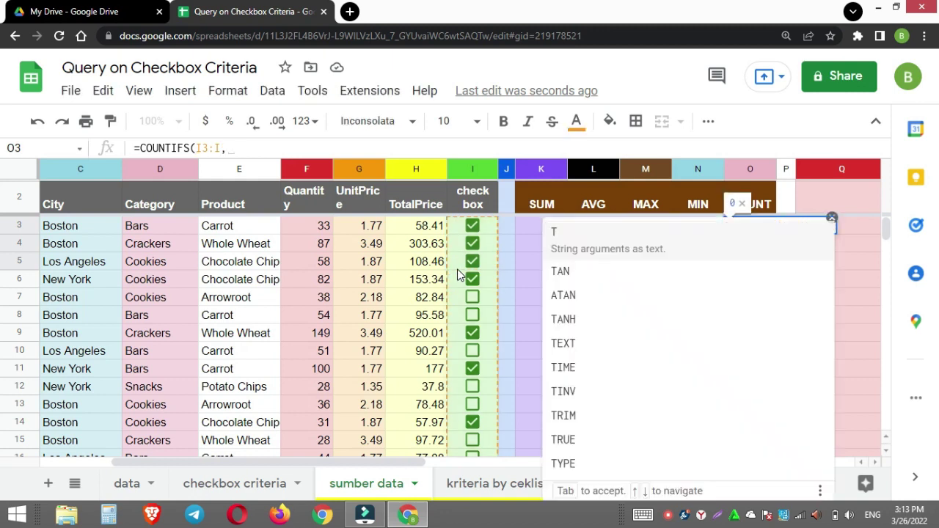
type("TRUE")
type(")")
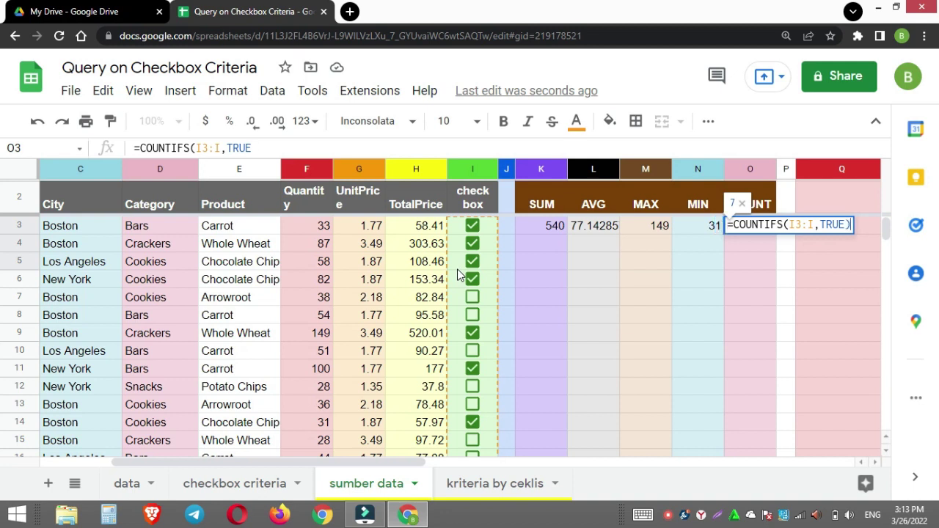
key("Return")
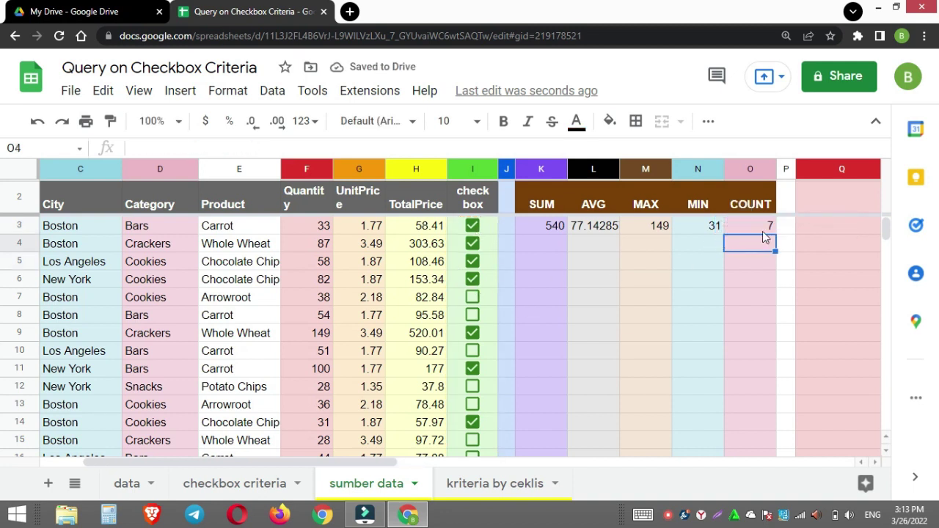
Untick the checkboxes in rows 14, 11 and 9 to test all the summary formulas.
left_click(473, 422)
left_click(474, 369)
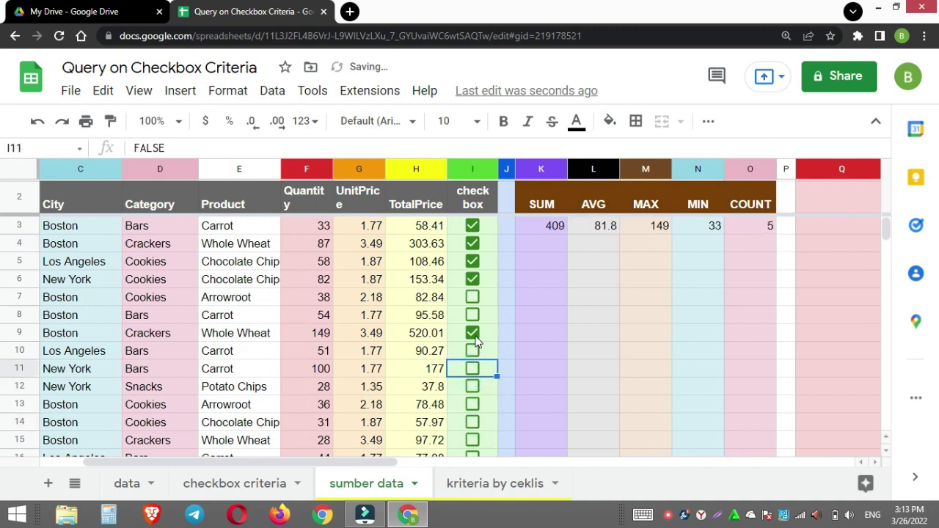
left_click(473, 333)
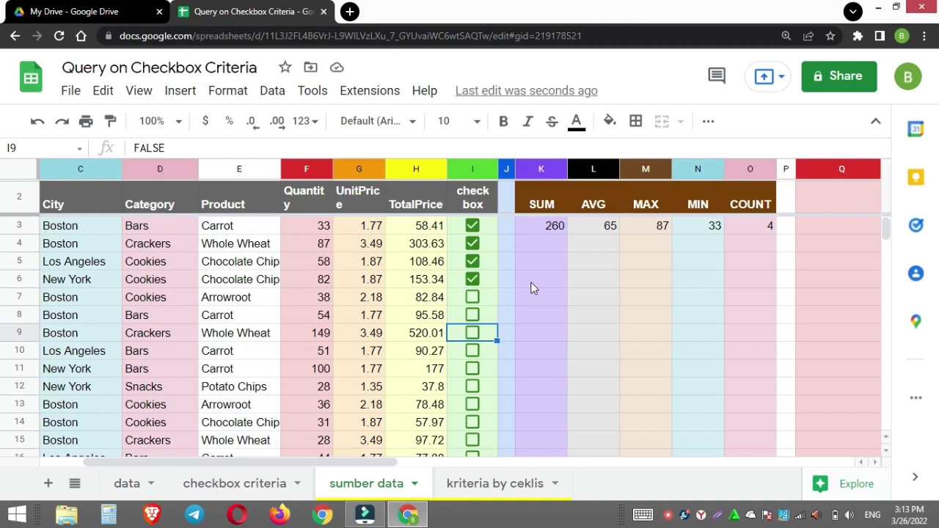
Start a QUERY formula in K5 with A3:I as its open-ended data range.
left_click(540, 264)
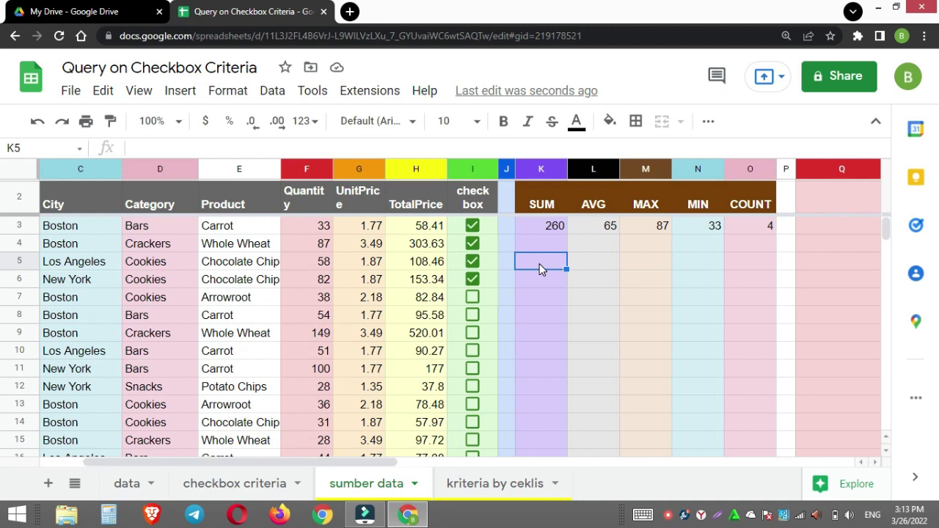
type("QUER")
key("BackSpace")
key("BackSpace")
key("BackSpace")
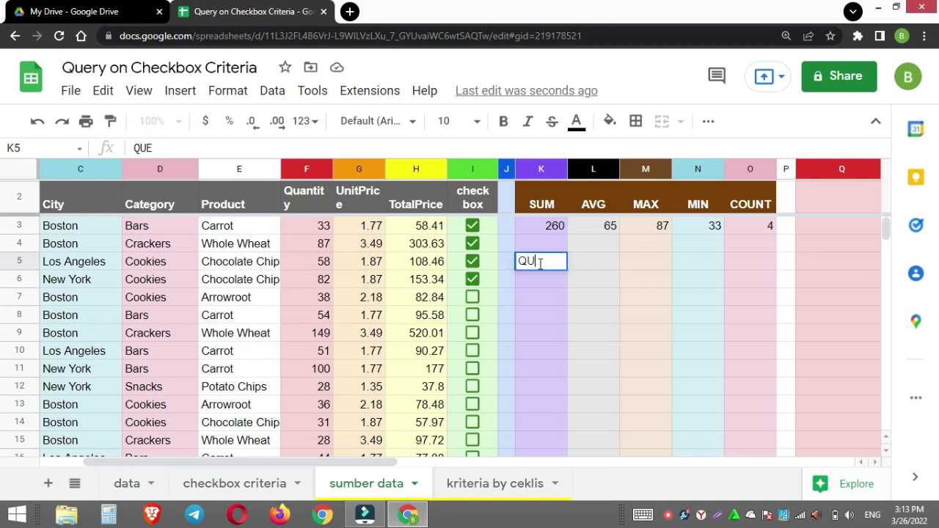
type("=")
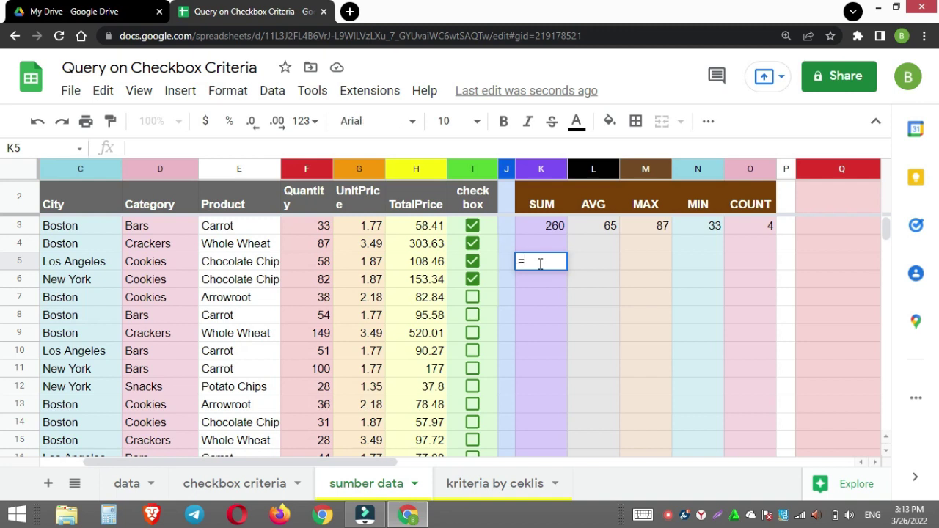
type("QUERY(")
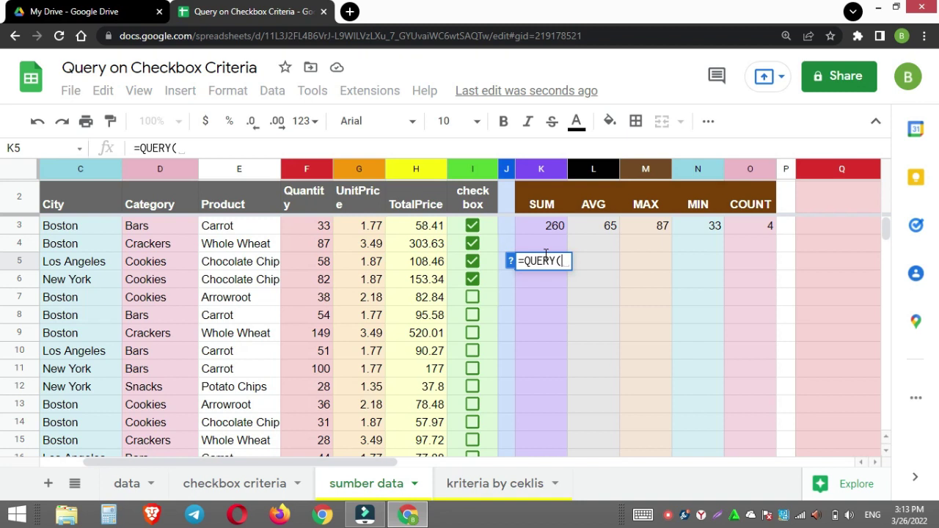
left_click_drag(403, 462, 370, 462)
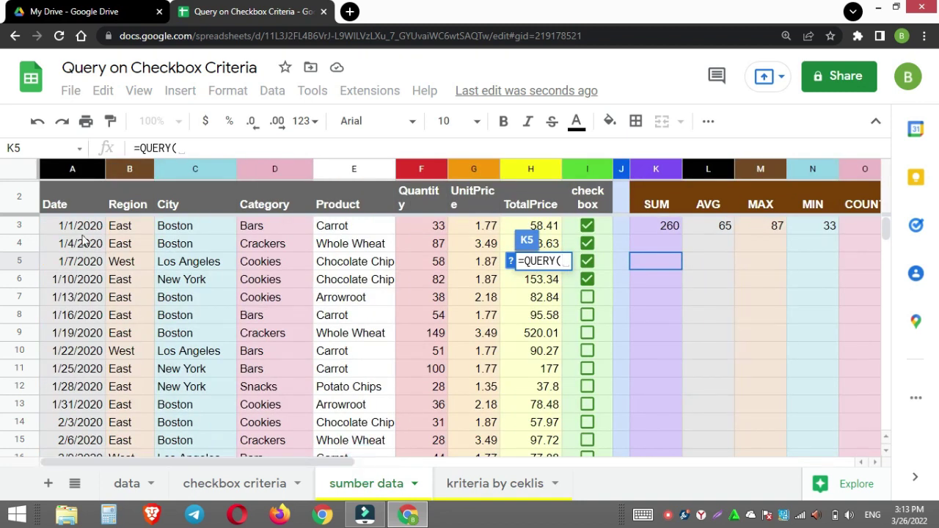
left_click_drag(70, 225, 600, 253)
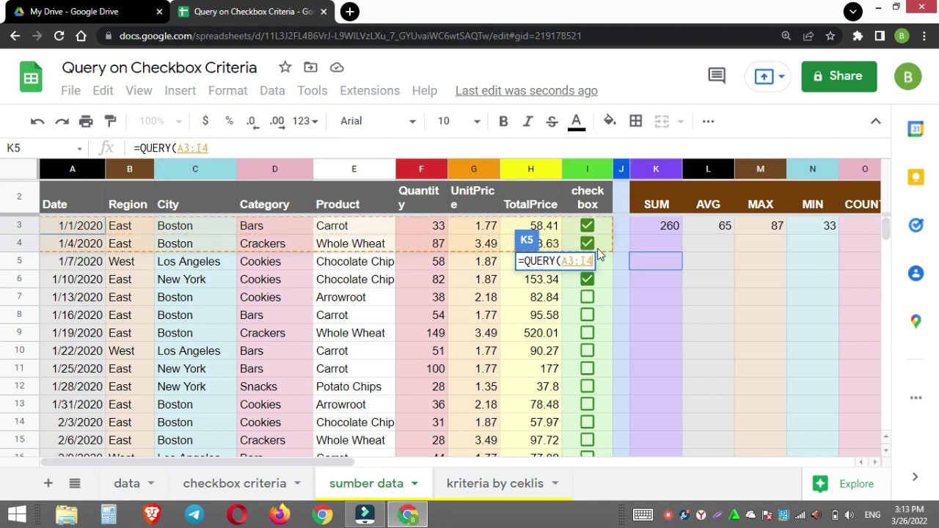
left_click(299, 149)
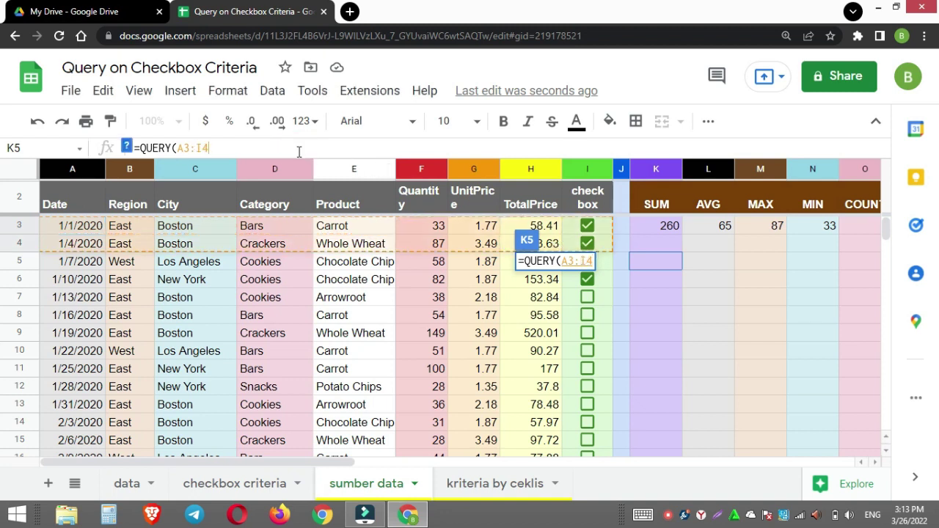
key("BackSpace")
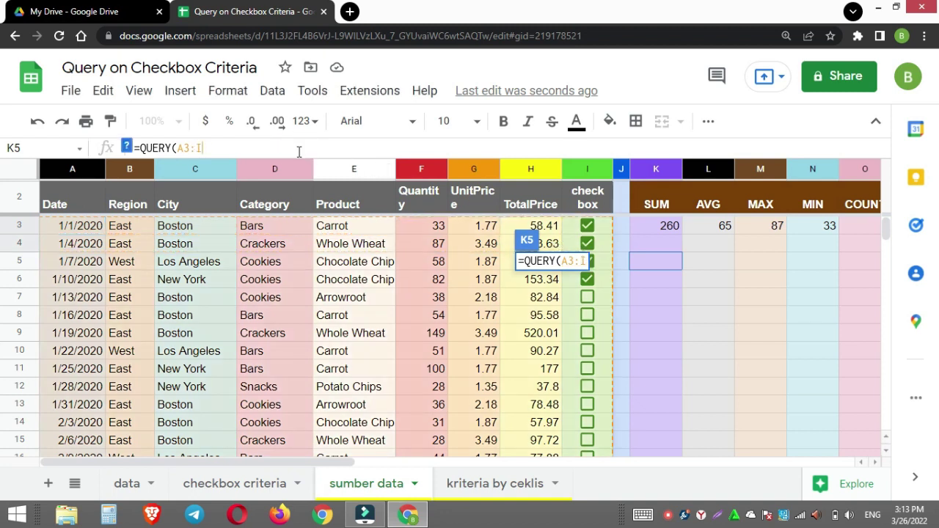
type(", ")
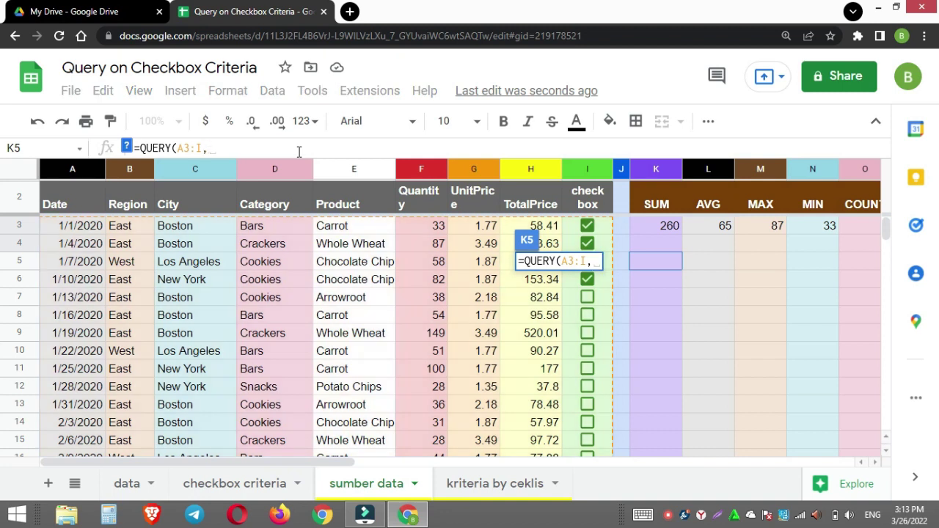
Complete the K5 formula with the query "SELECT B,C,D,E,F WHERE I=TRUE" and enter it.
type("\"SELECT")
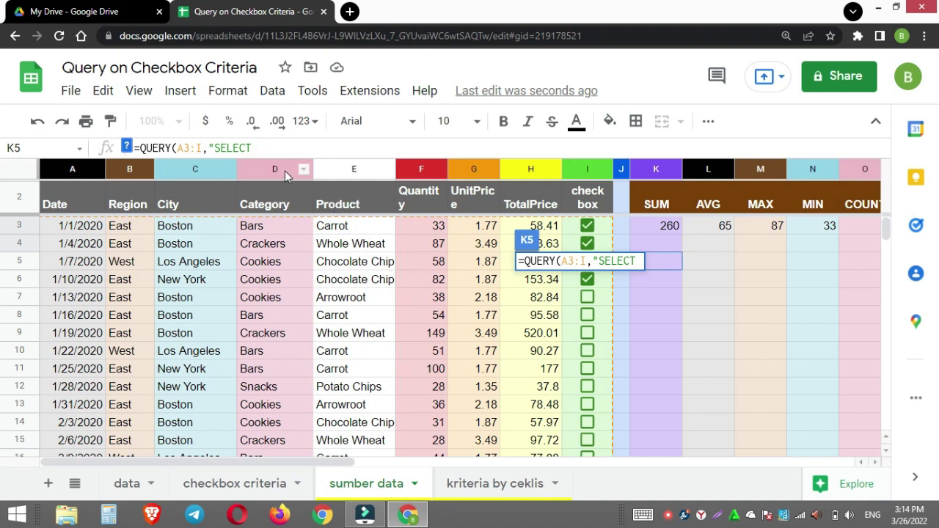
type("B,C,D,E")
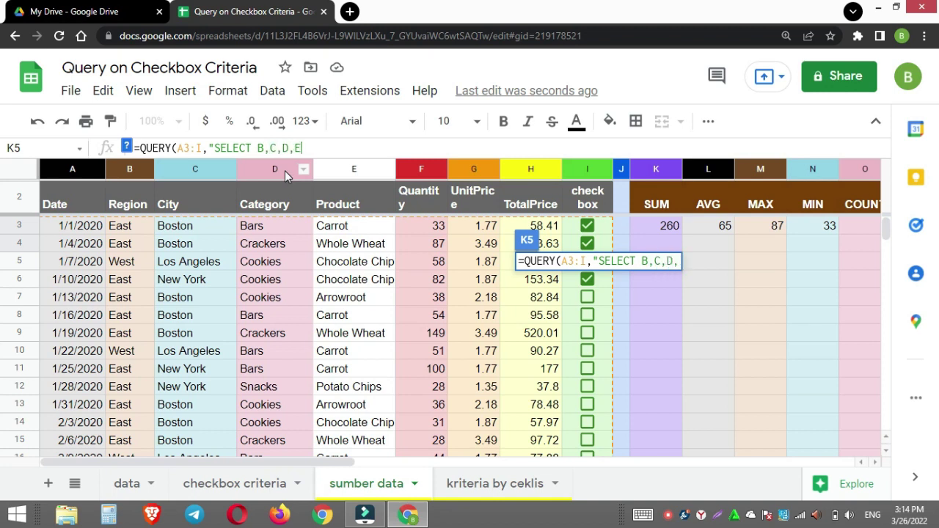
type(",F")
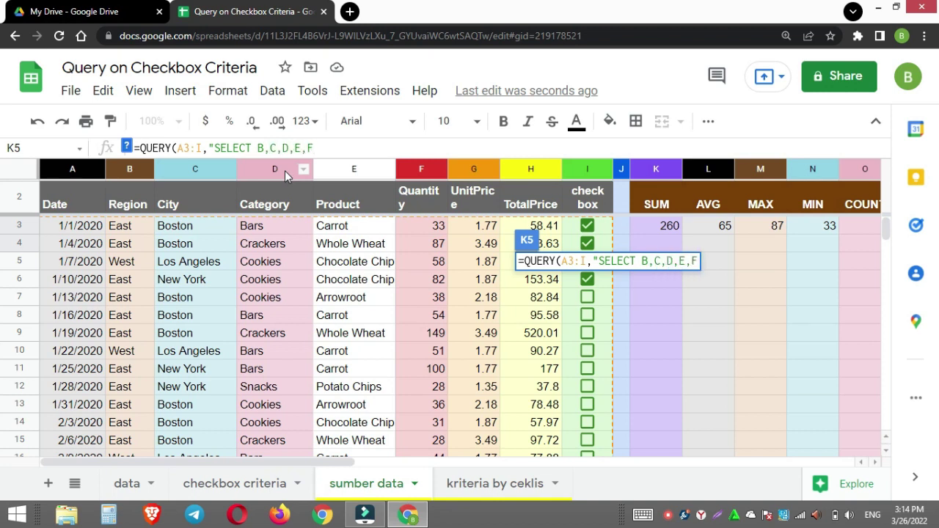
type(" WHERE")
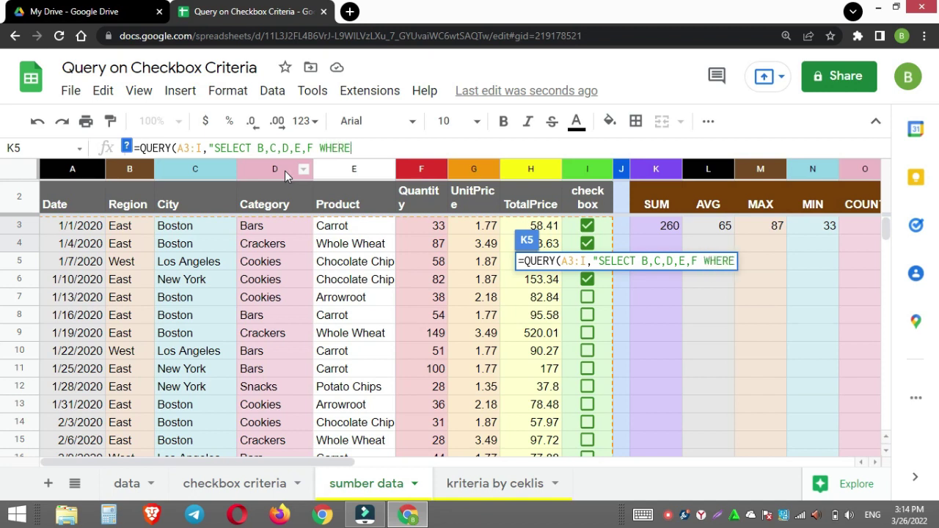
type(" I=TRUE")
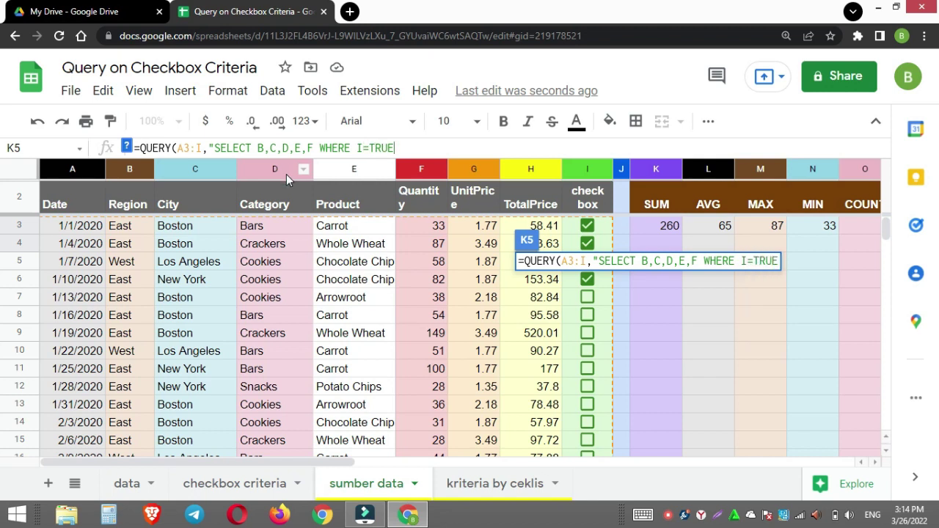
type("\")")
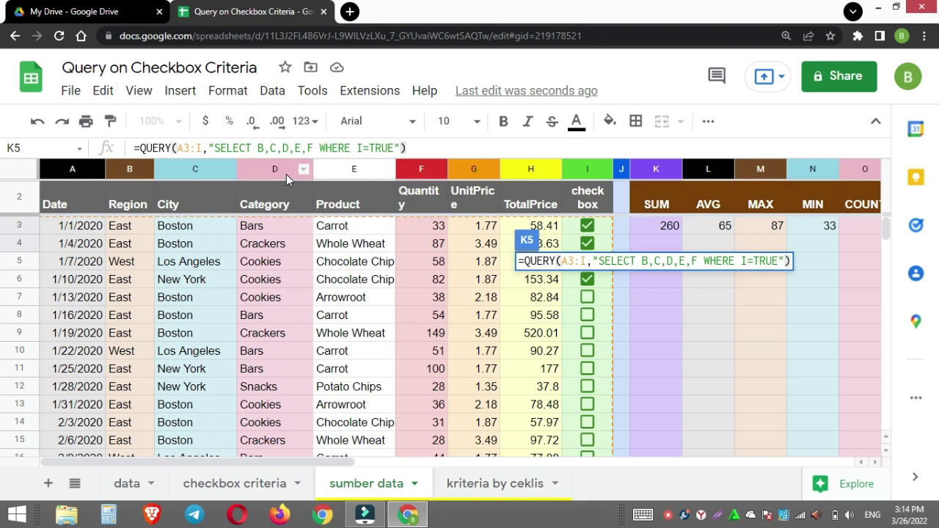
key("Return")
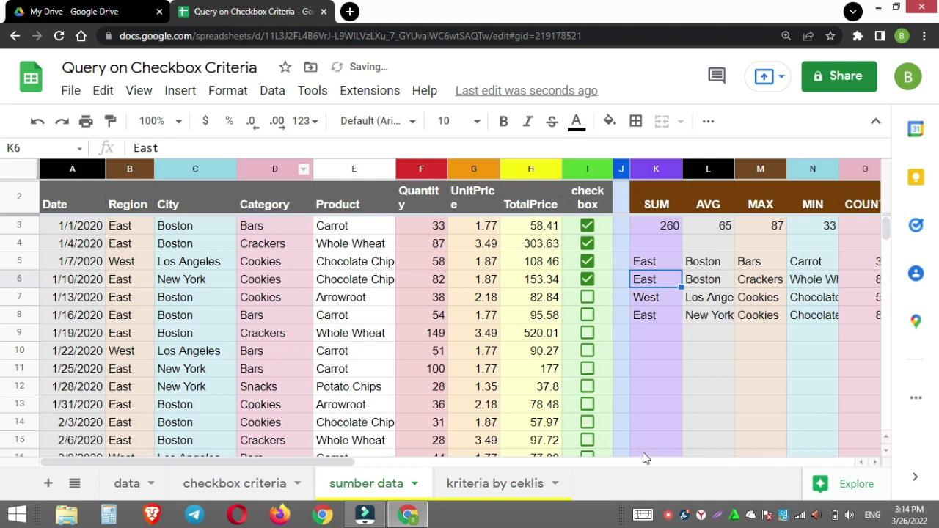
Copy the Region to Quantity headers from B2:F2 and paste them into row 4 starting at K4, above the query output.
left_click(130, 204)
left_click(416, 198, "shift")
key("ctrl+c")
left_click_drag(691, 315, 691, 297)
left_click(654, 245)
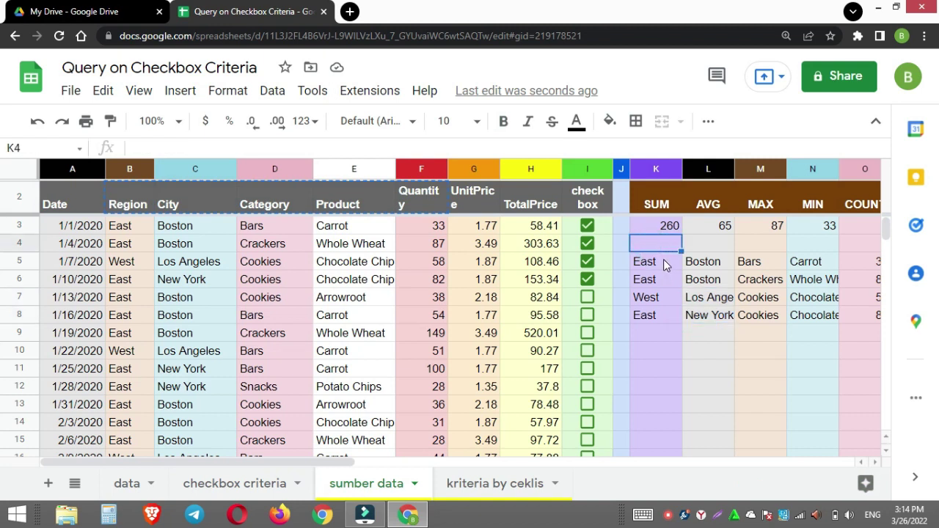
key("ctrl+v")
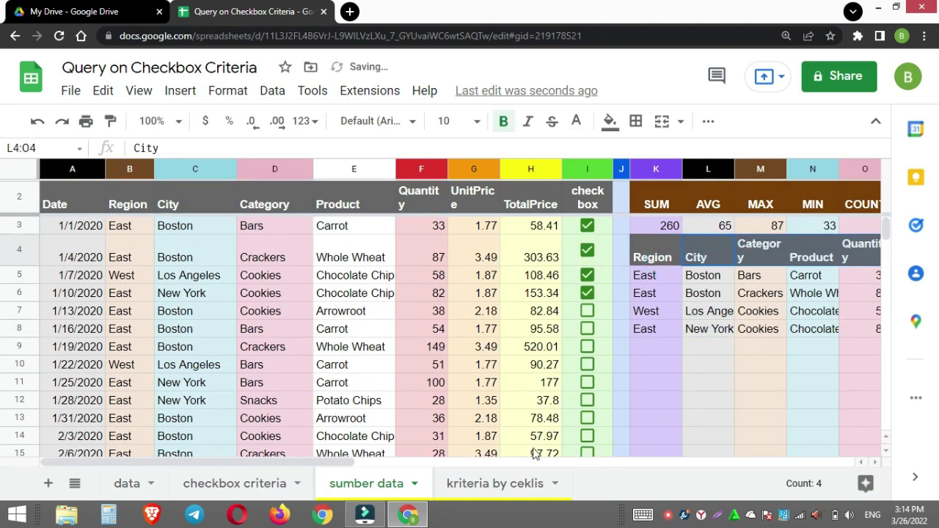
Widen columns M, N and O to fit the query's headers, with N wide enough for the full product names.
left_click_drag(340, 465, 459, 465)
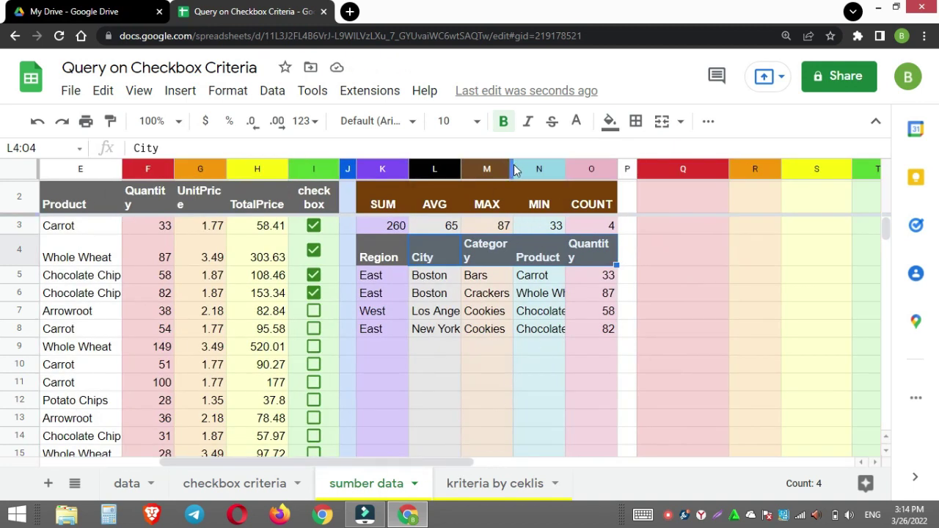
left_click_drag(513, 169, 656, 170)
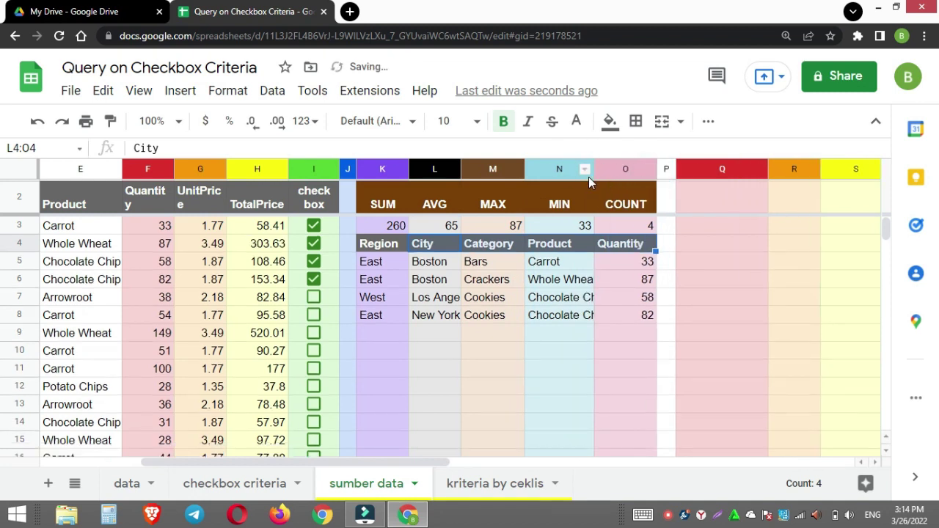
left_click_drag(593, 176, 609, 177)
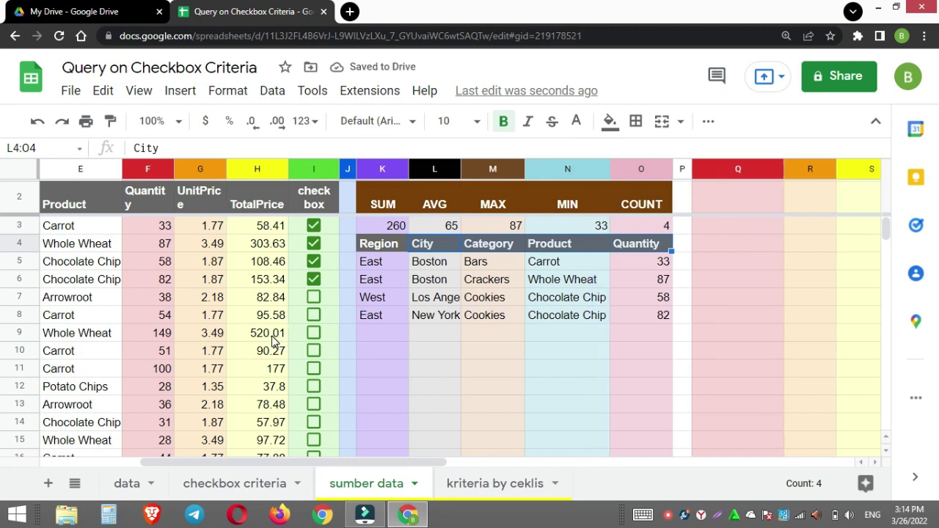
Tick the checkboxes in rows 11 and 42 to test the summary formulas and the query.
left_click_drag(440, 464, 374, 461)
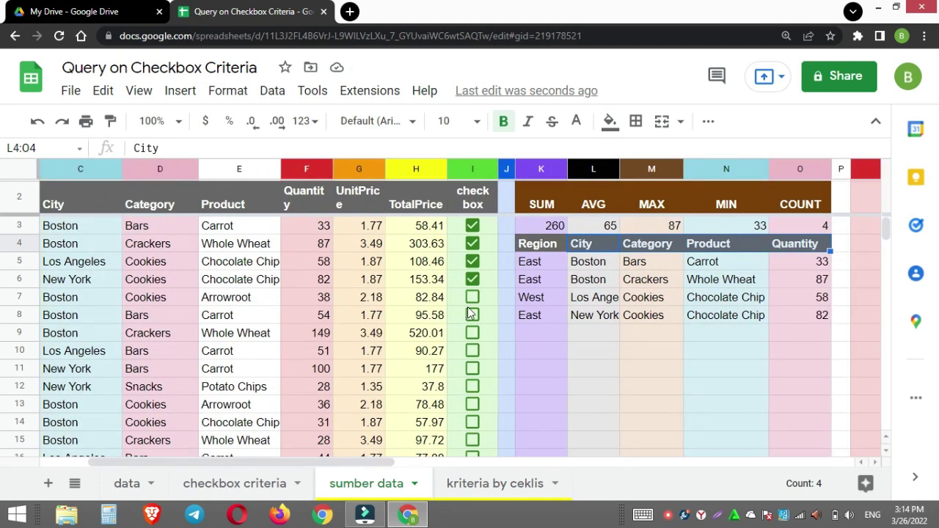
left_click(471, 369)
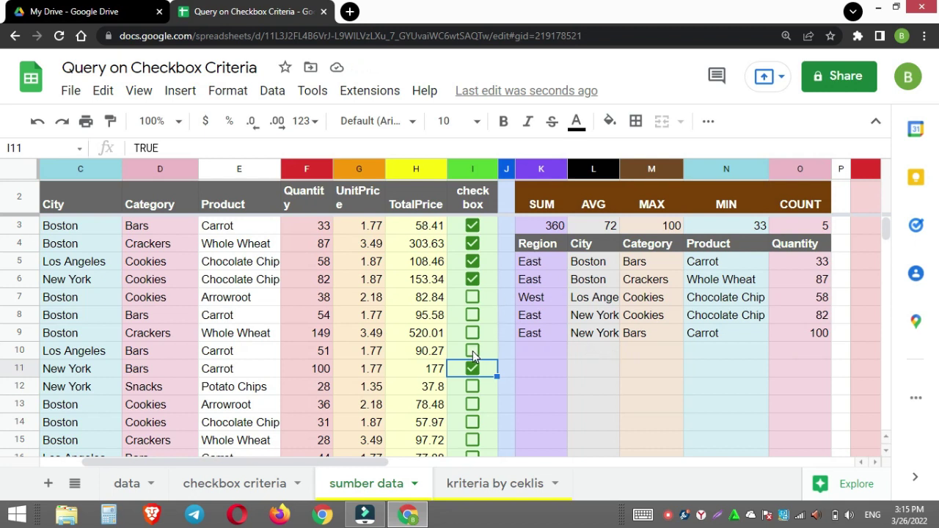
scroll(472, 418, "down", 5)
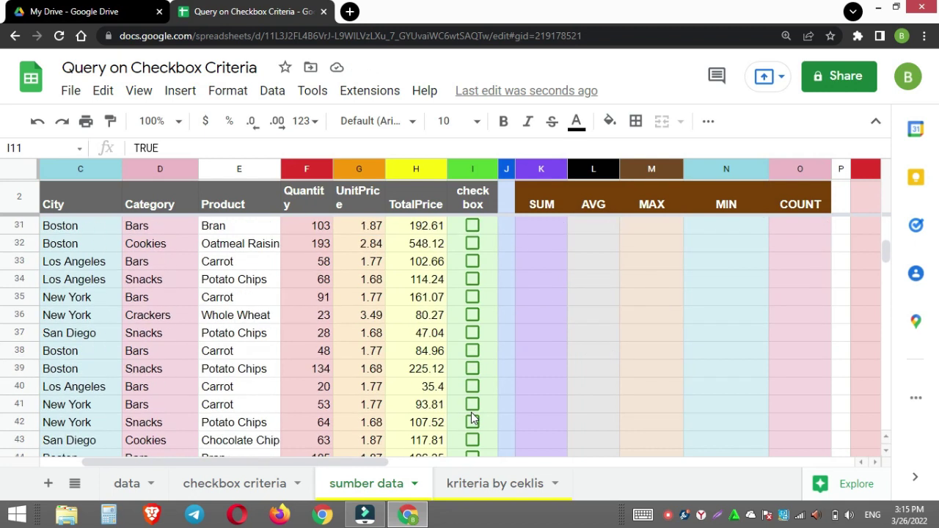
left_click(472, 422)
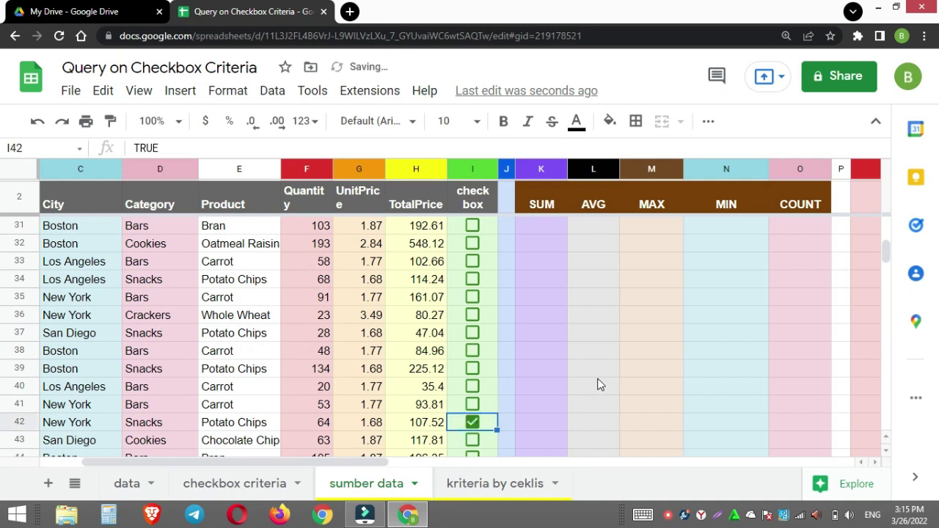
scroll(876, 247, "up", 9)
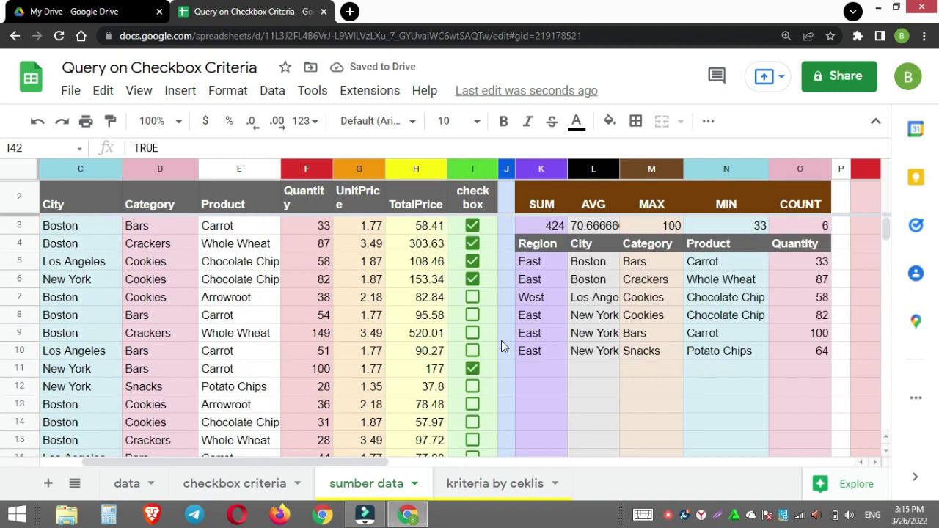
Tick the checkboxes in rows 9, 13, 8, 7, 15 and 10 to add more rows to the query output.
left_click(474, 333)
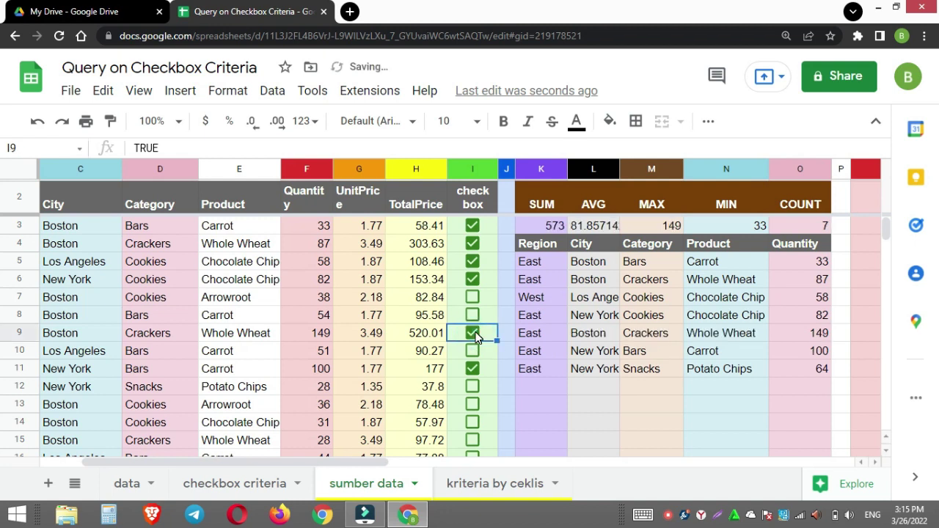
left_click(473, 404)
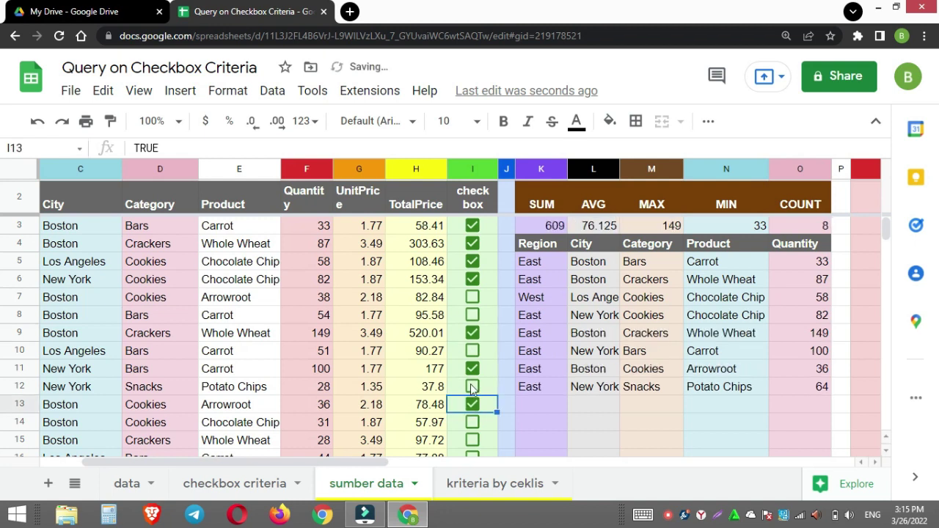
left_click(472, 314)
left_click(473, 297)
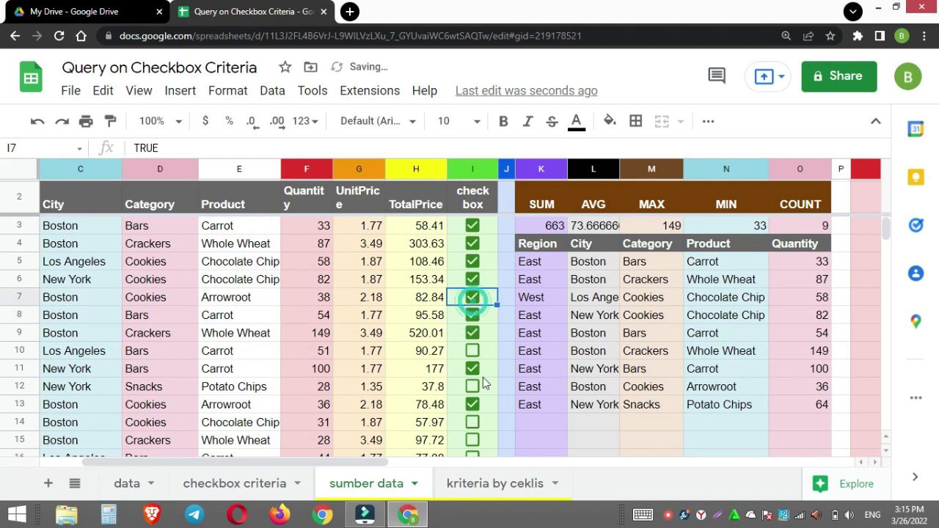
left_click(473, 440)
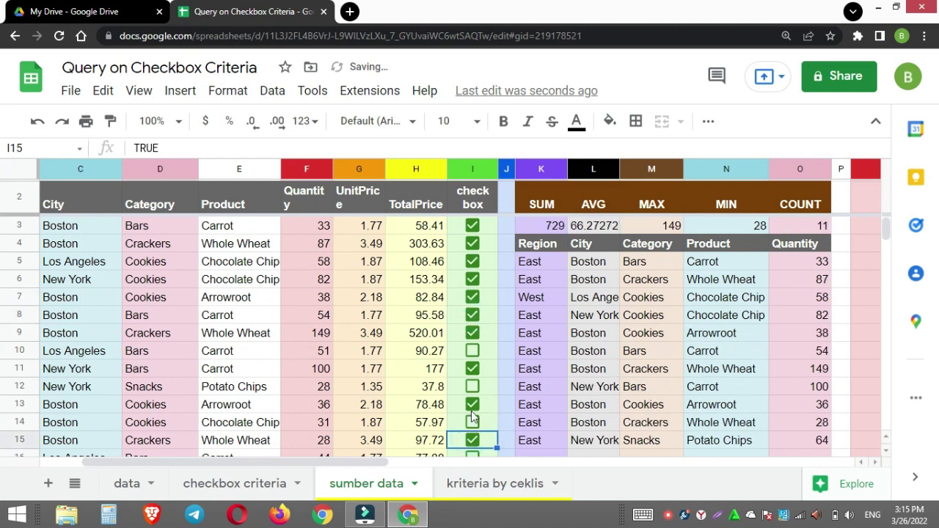
left_click(477, 352)
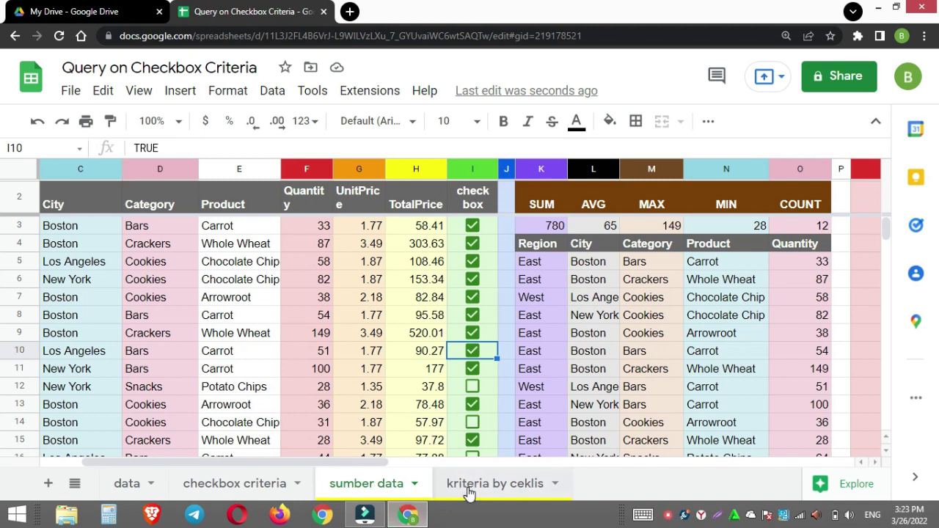
On the kriteria by ceklis sheet, enter =UNIQUE('sumber data'!E3:E) in A3 to list the distinct products.
left_click(468, 488)
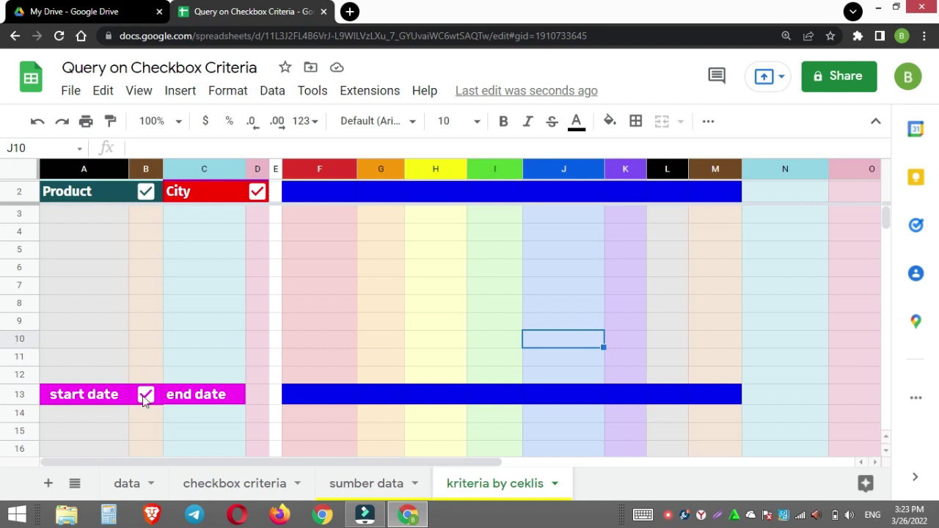
left_click(90, 219)
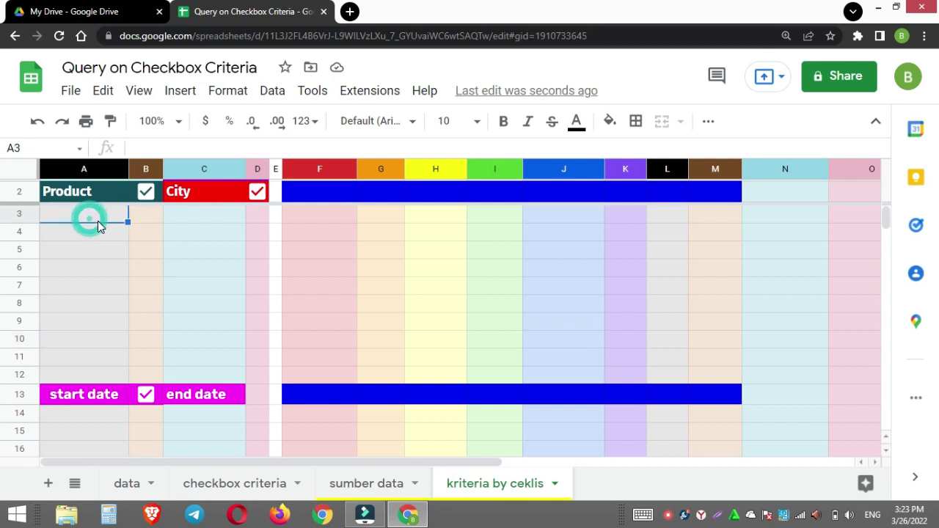
type("=")
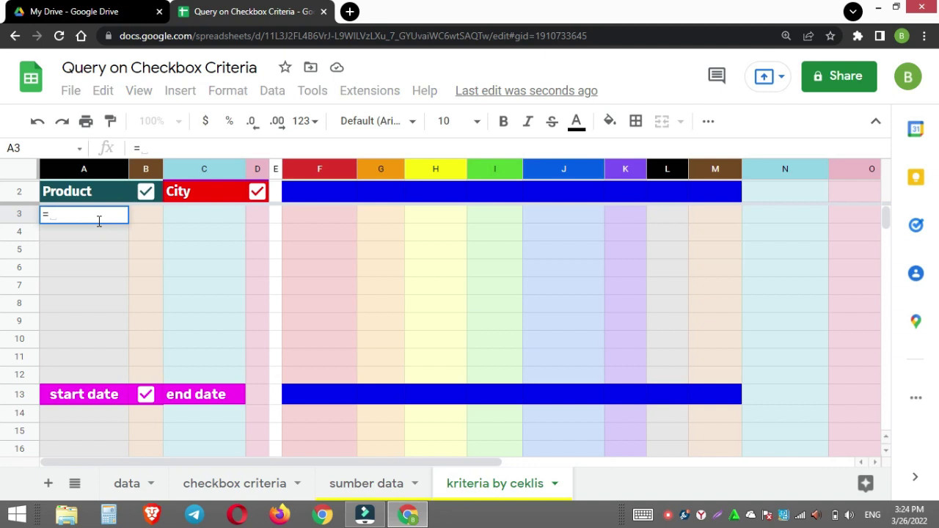
type("uni")
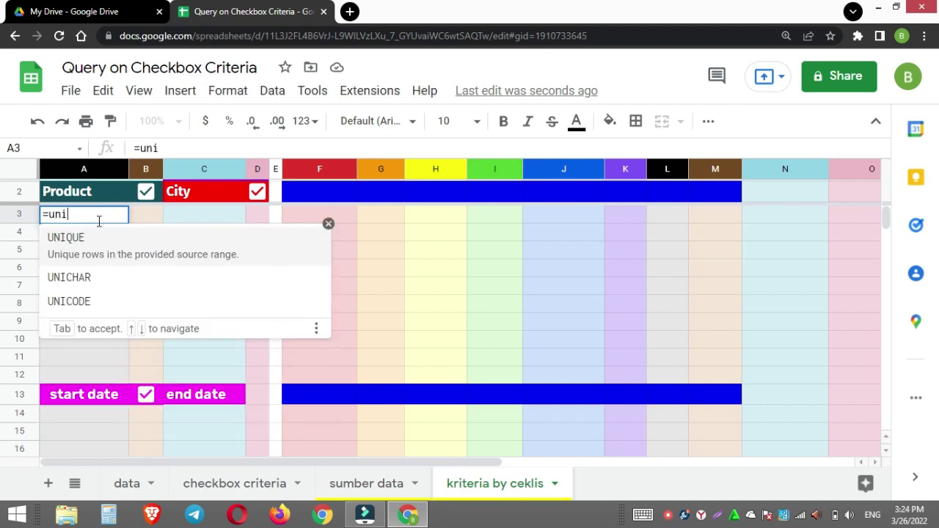
type("qu")
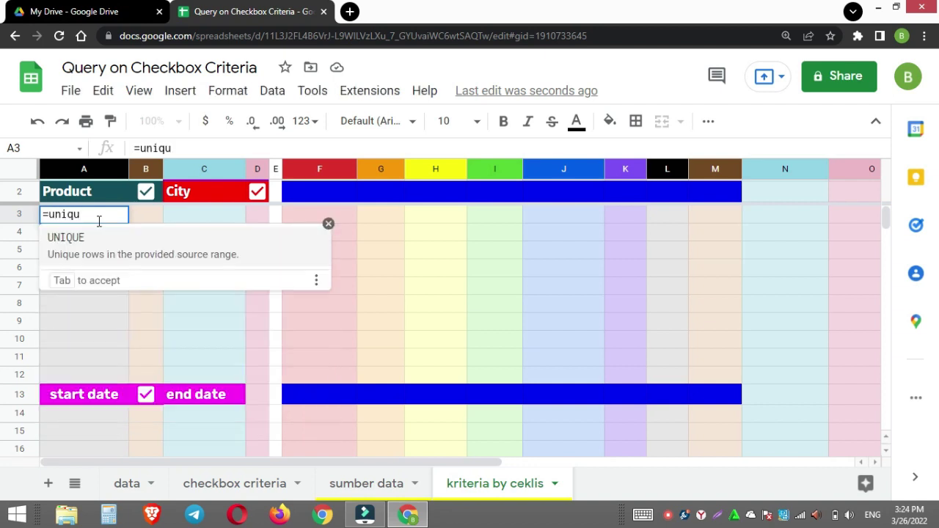
key("Tab")
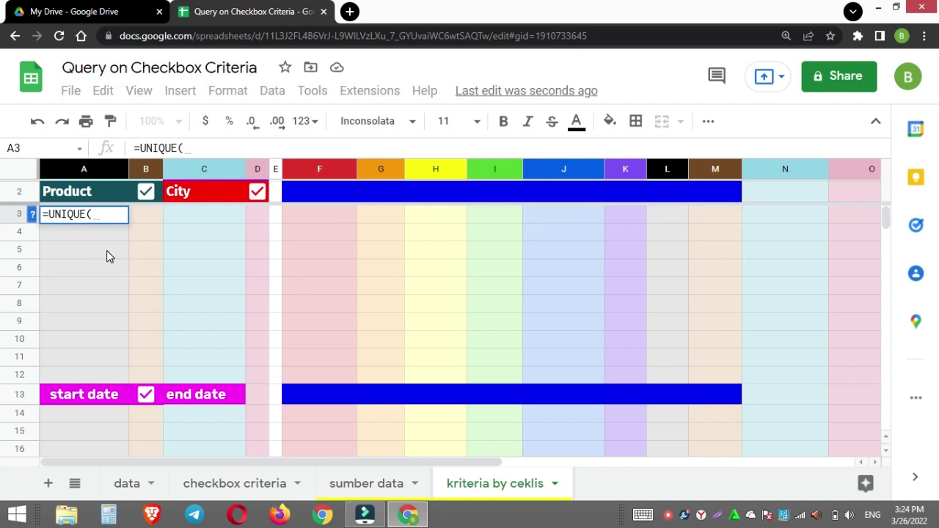
left_click(366, 485)
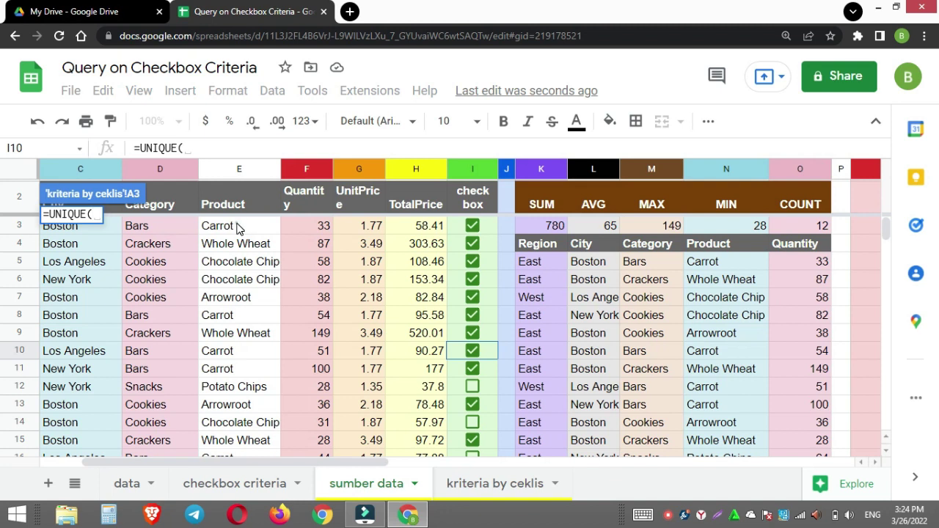
left_click_drag(237, 228, 244, 268)
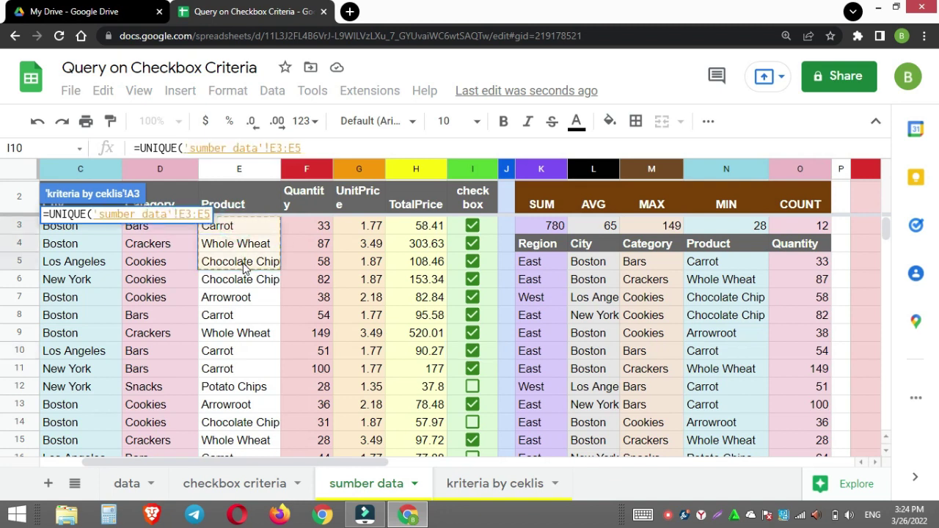
left_click(317, 148)
key("BackSpace")
type(")")
key("Return")
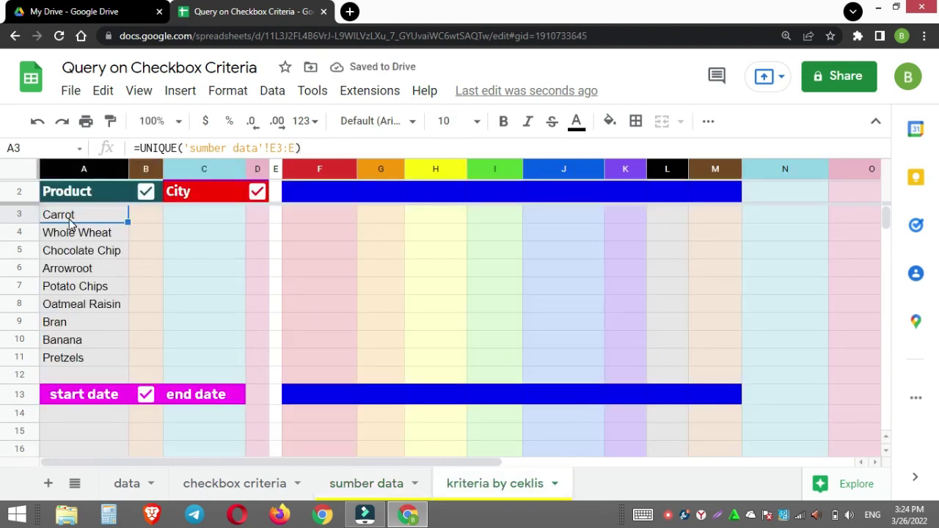
Insert checkboxes in B3:B11 beside the product names.
left_click(146, 215)
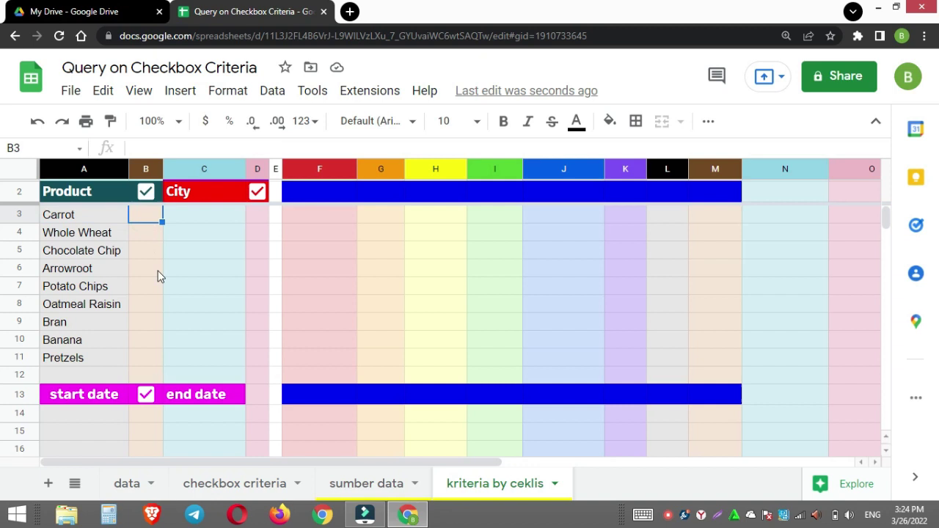
left_click(146, 355, "shift")
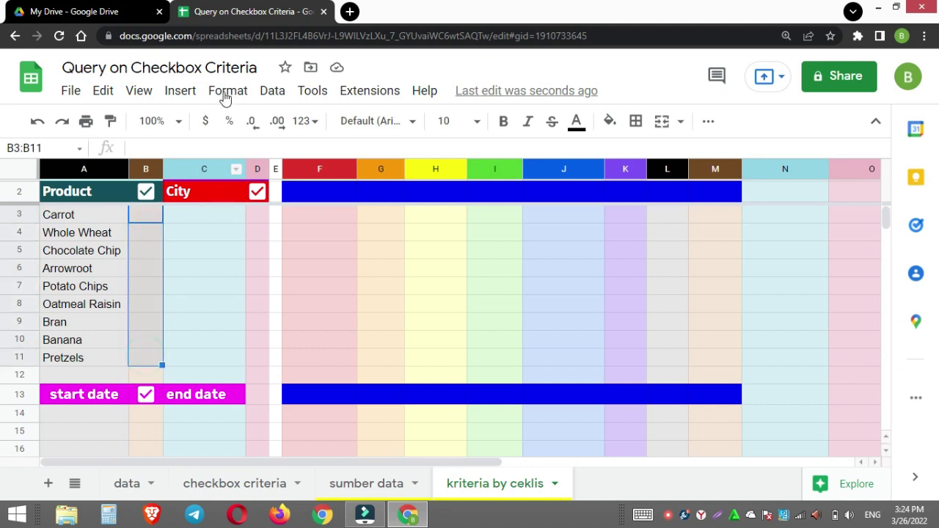
left_click(180, 90)
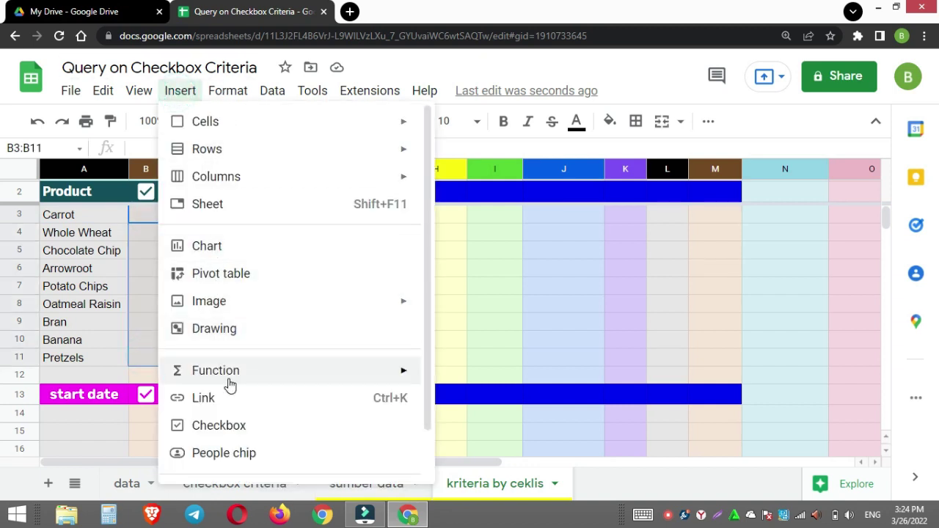
left_click(232, 424)
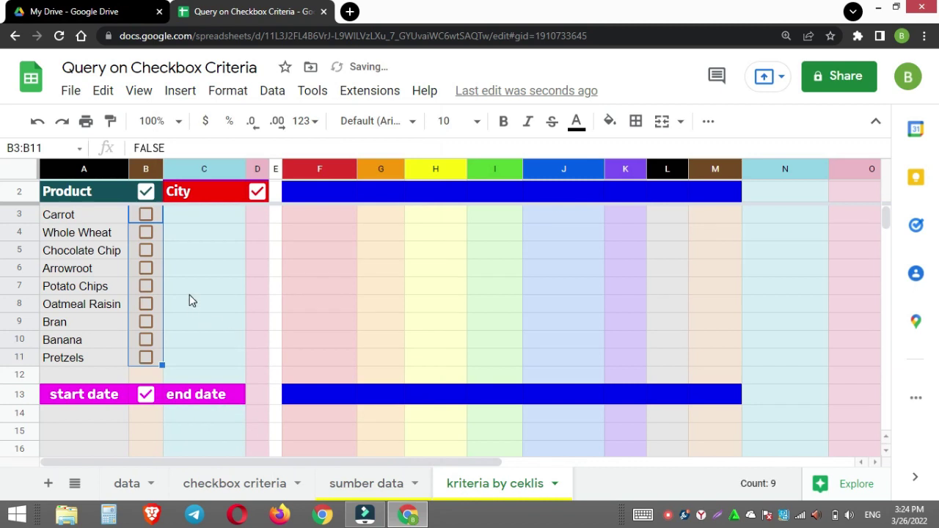
Fill the product list and its checkboxes in A3:B11 with light green.
left_click(63, 215)
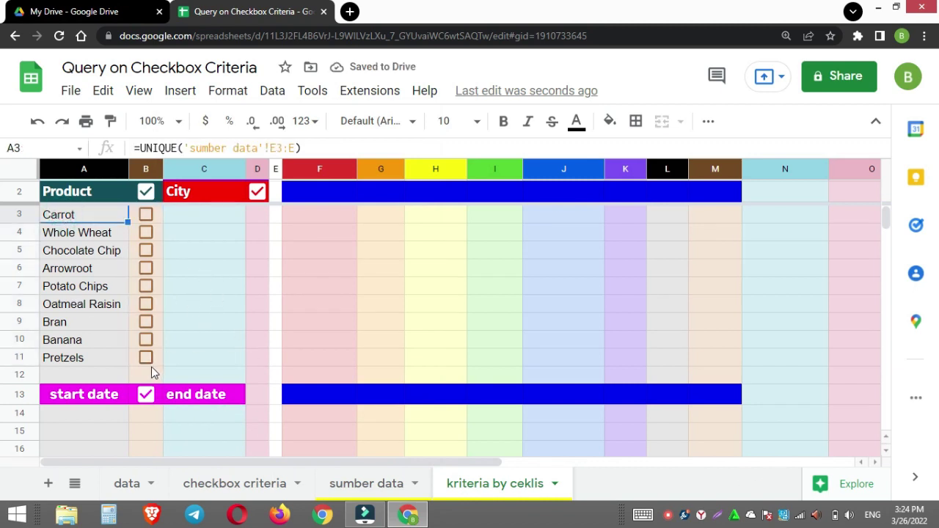
left_click(156, 362, "shift")
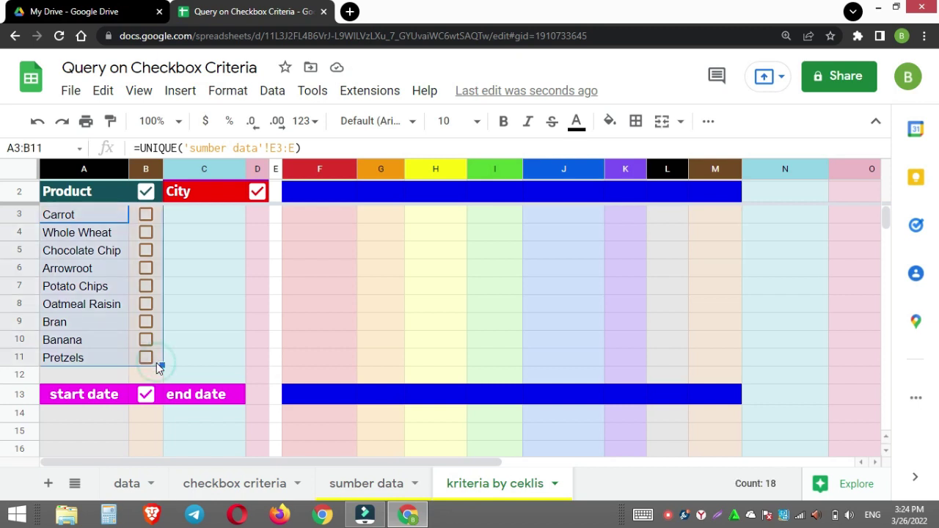
left_click(609, 123)
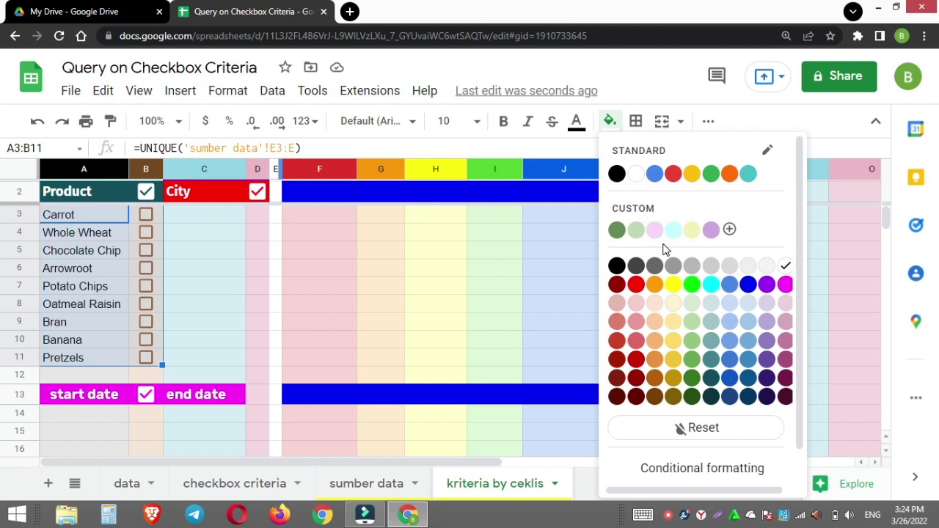
left_click(692, 304)
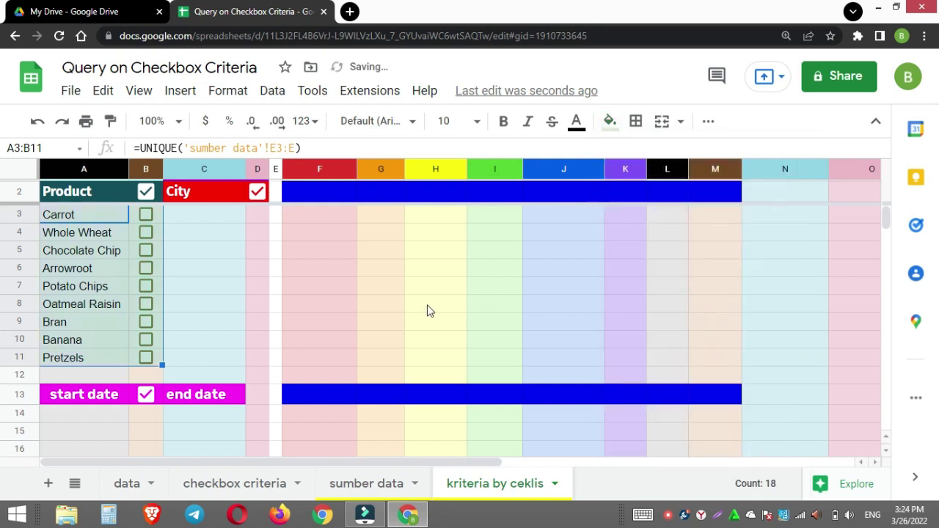
left_click(304, 306)
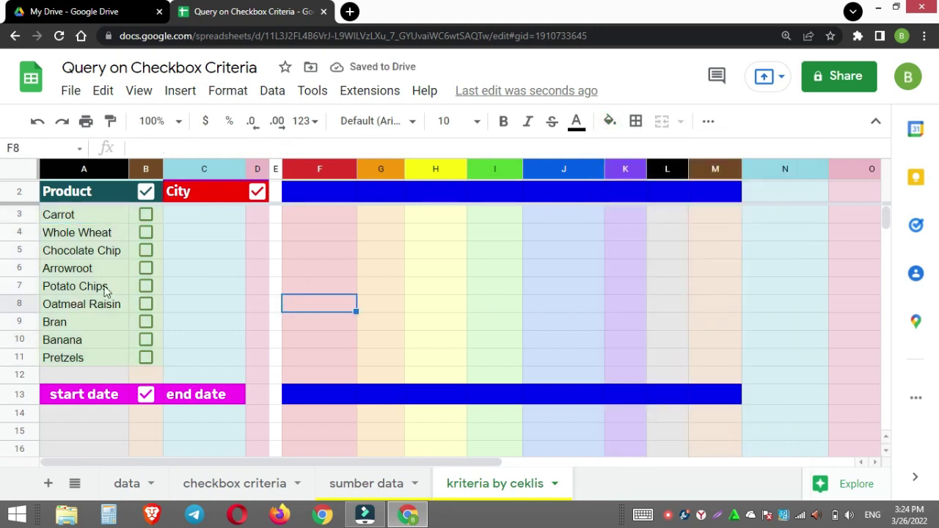
Enter =UNIQUE('sumber data'!C3:C) in C3 to list the distinct cities under the City header.
left_click_drag(193, 212, 206, 304)
left_click(206, 305)
left_click(195, 213)
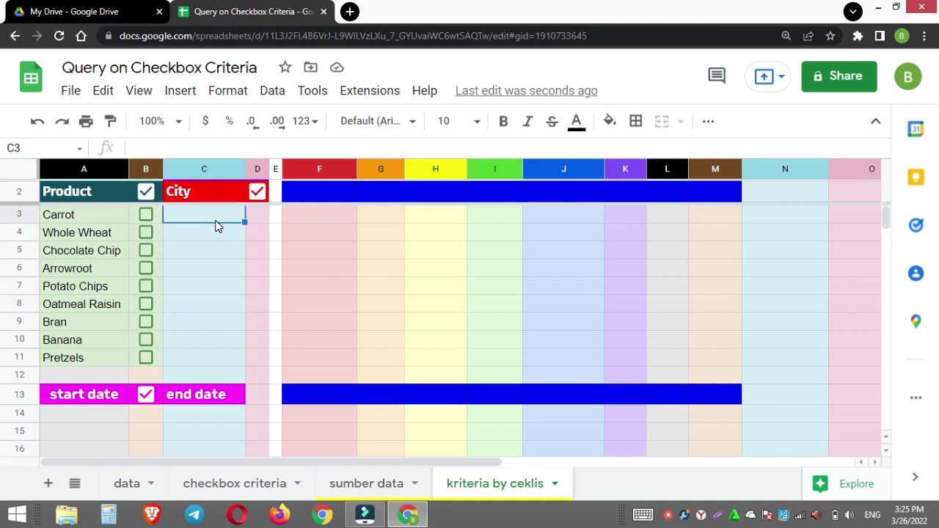
type("=uniq")
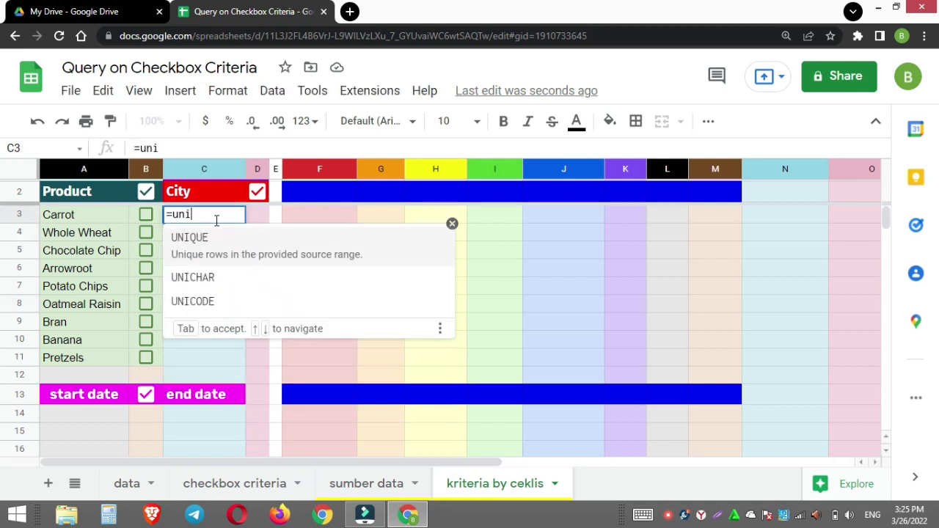
left_click(228, 254)
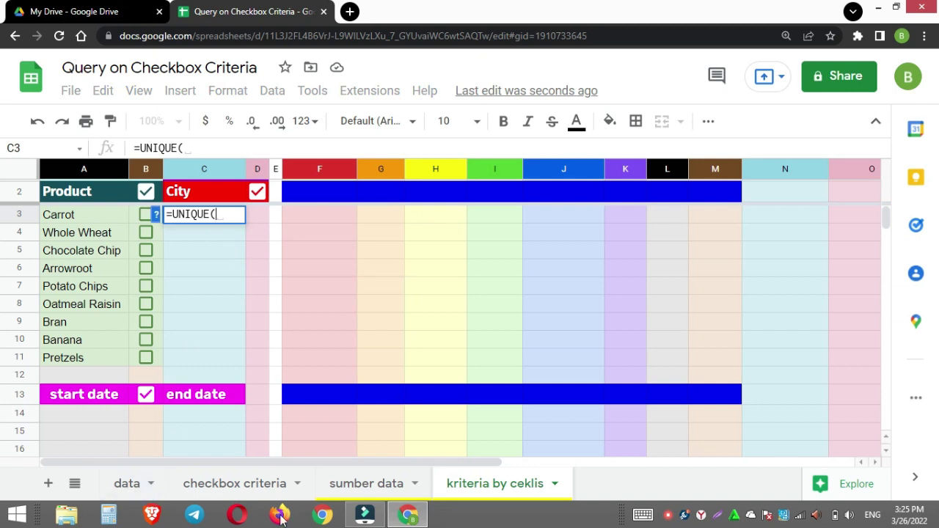
left_click(383, 496)
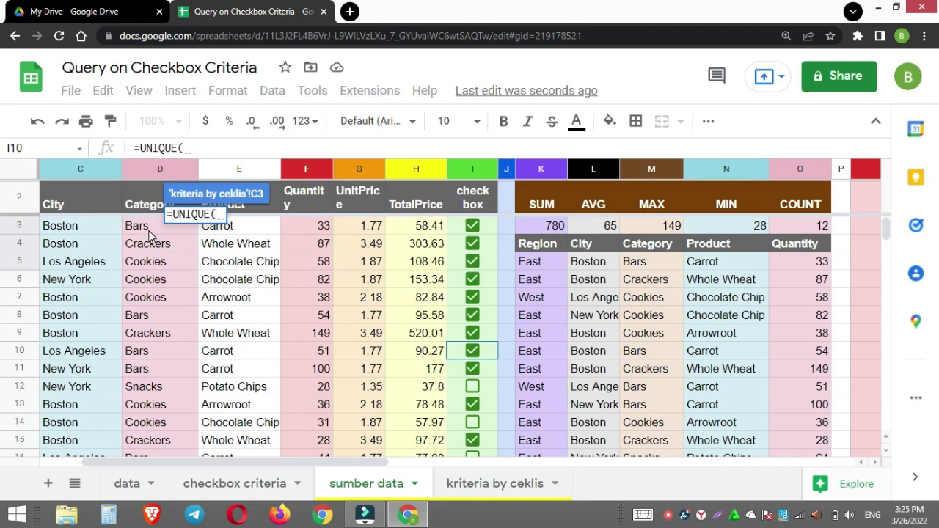
left_click_drag(150, 229, 154, 285)
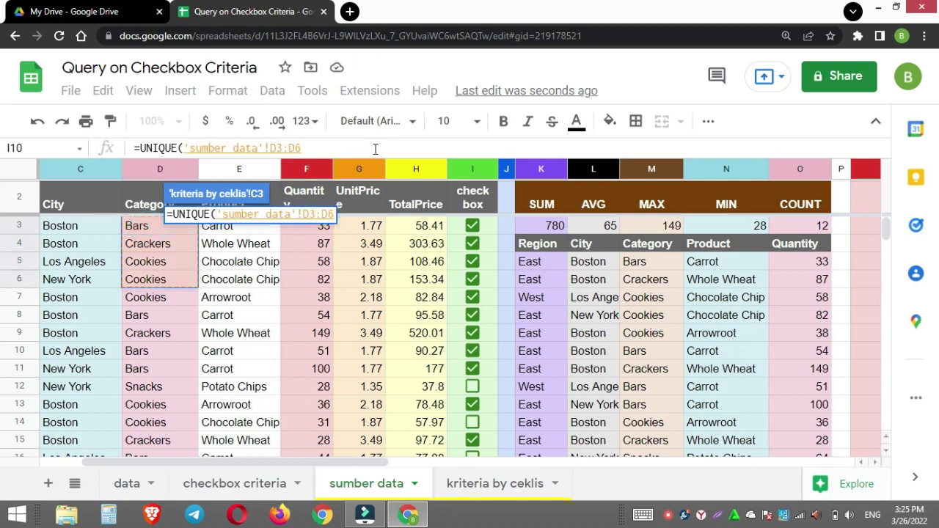
left_click_drag(73, 234, 79, 279)
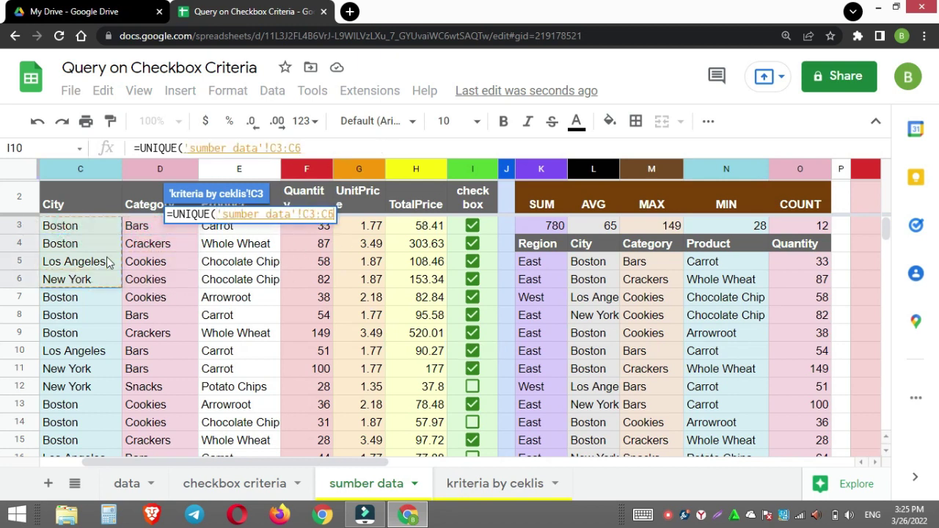
left_click(342, 152)
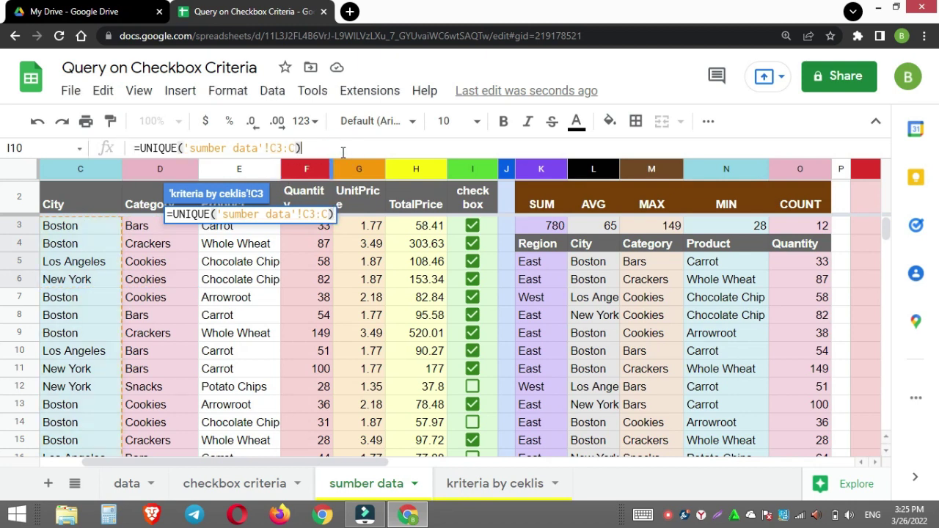
key("Return")
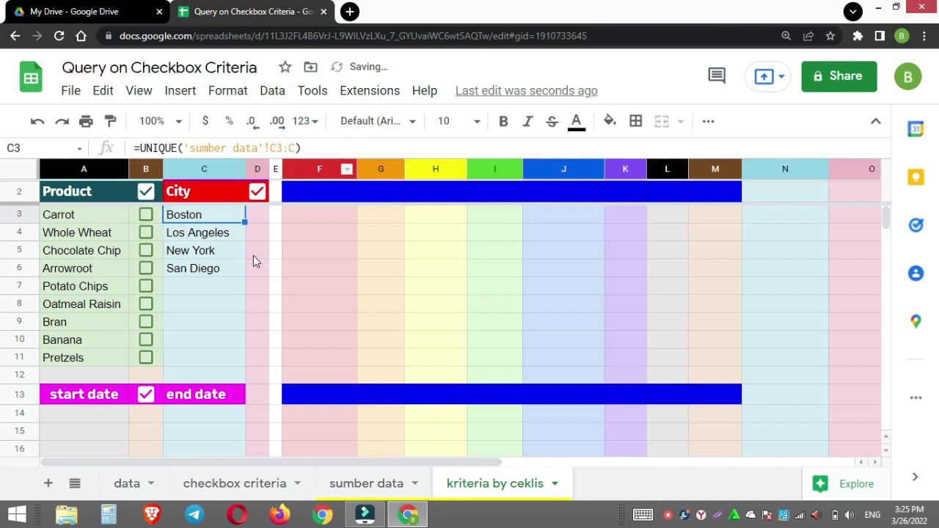
Fill the city list and the cells beside it in C3:D6 with light red.
left_click(256, 273, "shift")
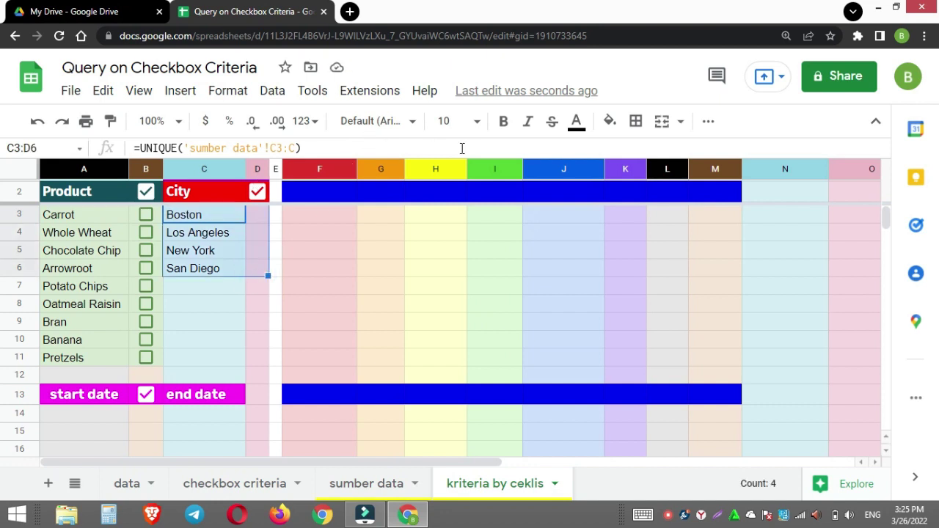
left_click(611, 121)
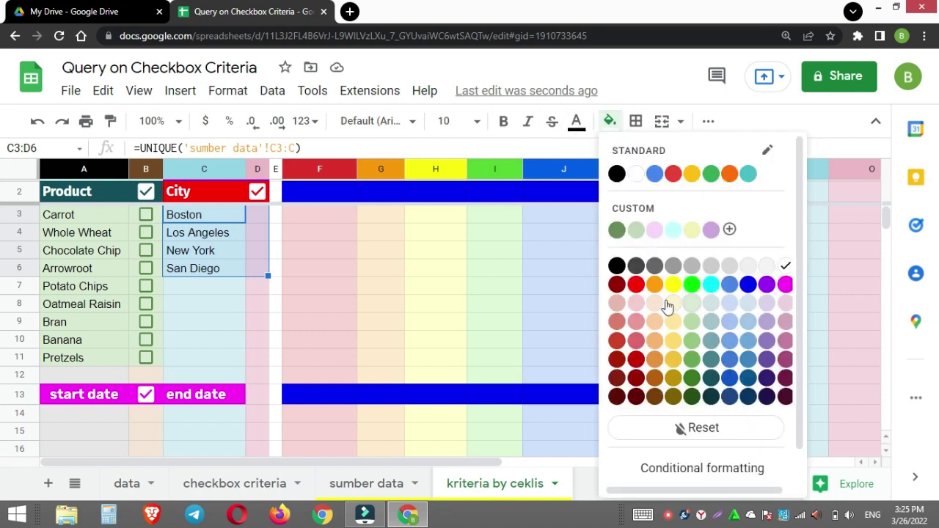
left_click(638, 306)
left_click(194, 308)
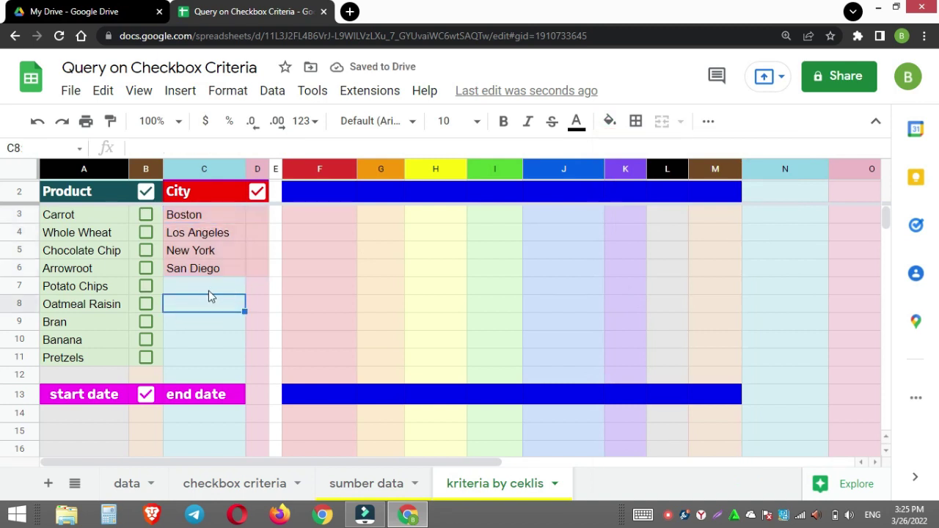
Insert checkboxes in D3:D6 beside the city names.
left_click_drag(258, 213, 259, 273)
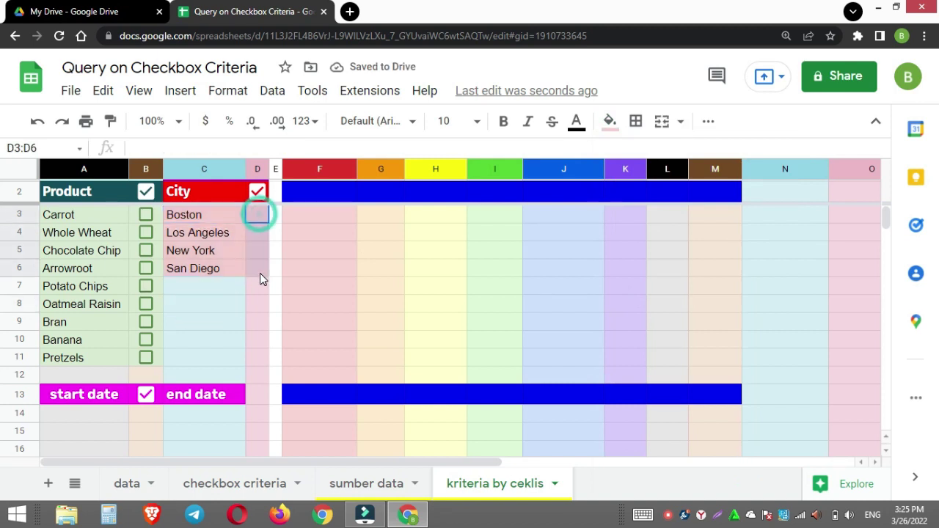
left_click(180, 91)
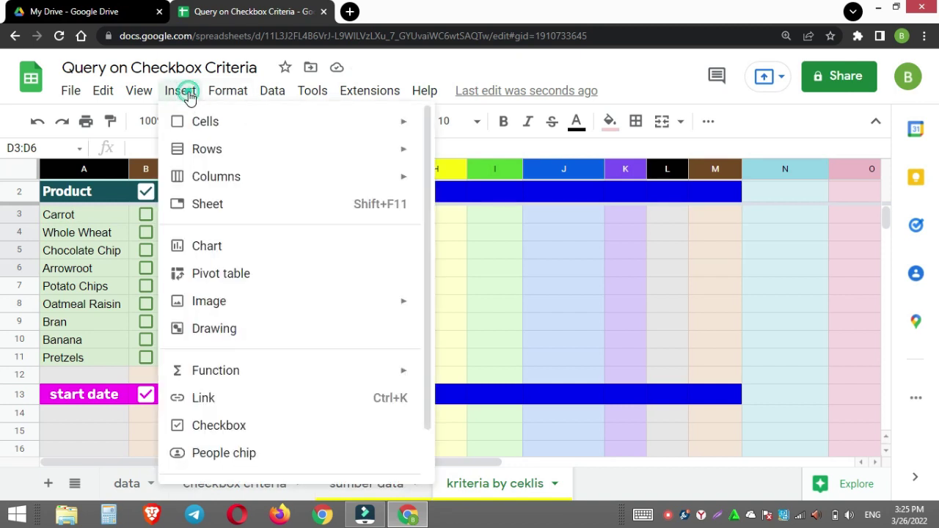
left_click(220, 427)
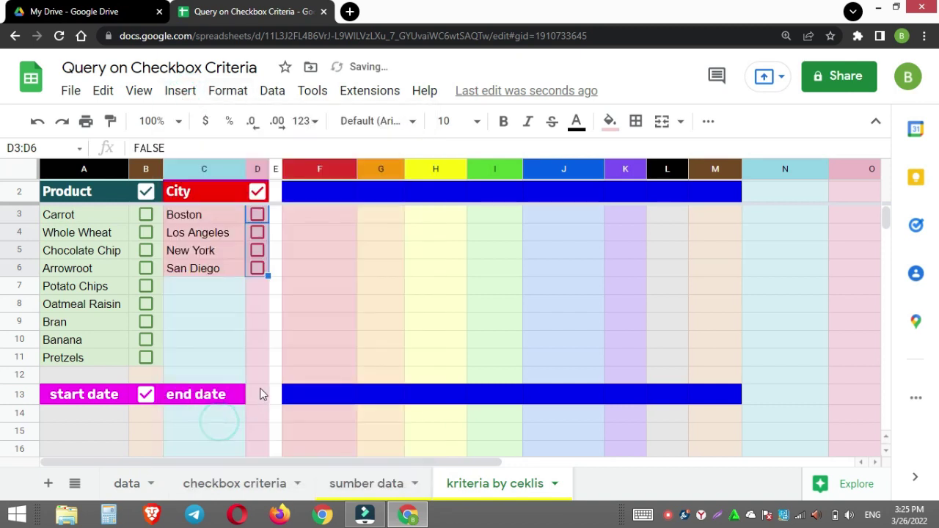
Tick the checkboxes for Boston and Los Angeles and for the products Carrot, Whole Wheat and Chocolate Chip.
left_click(256, 214)
left_click(146, 215)
left_click(146, 232)
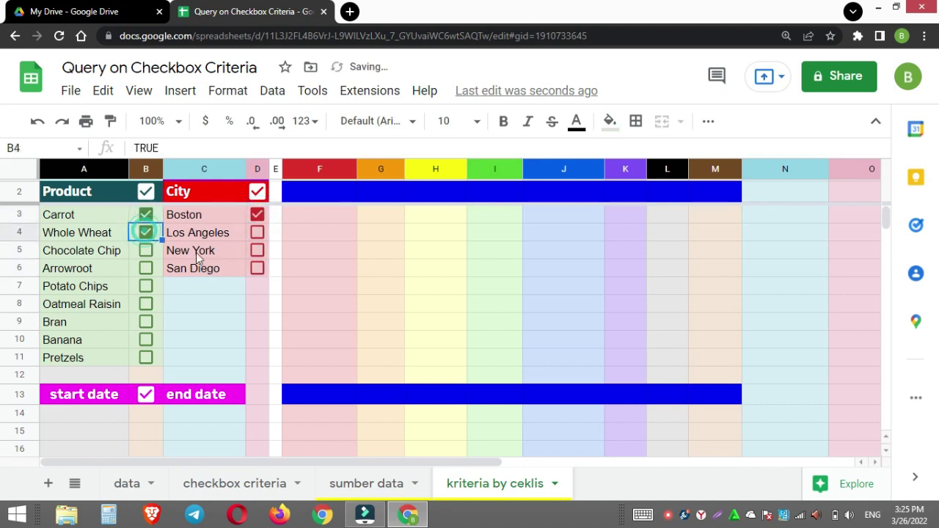
left_click(257, 233)
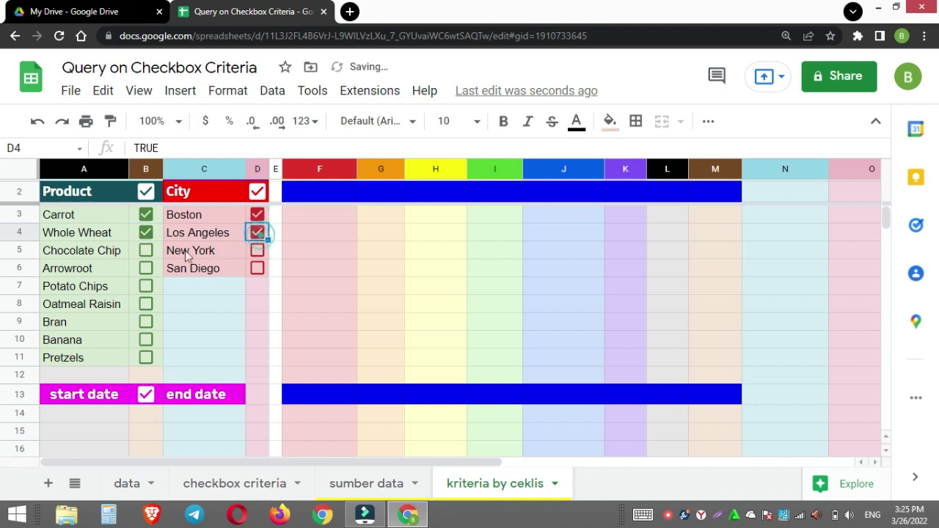
left_click(144, 251)
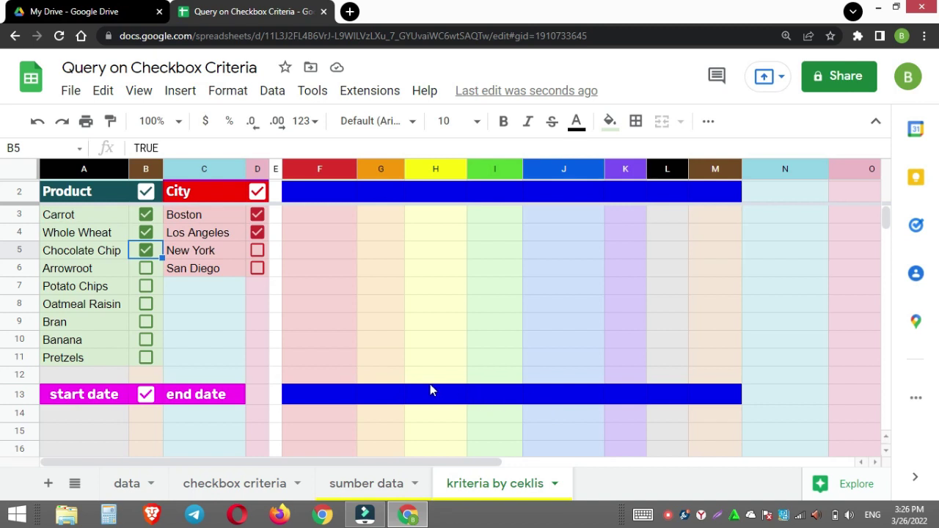
Check the Date to TotalPrice columns on sumber data, and start =query('sumber data'!A2:H in F2 of kriteria by ceklis.
left_click(367, 482)
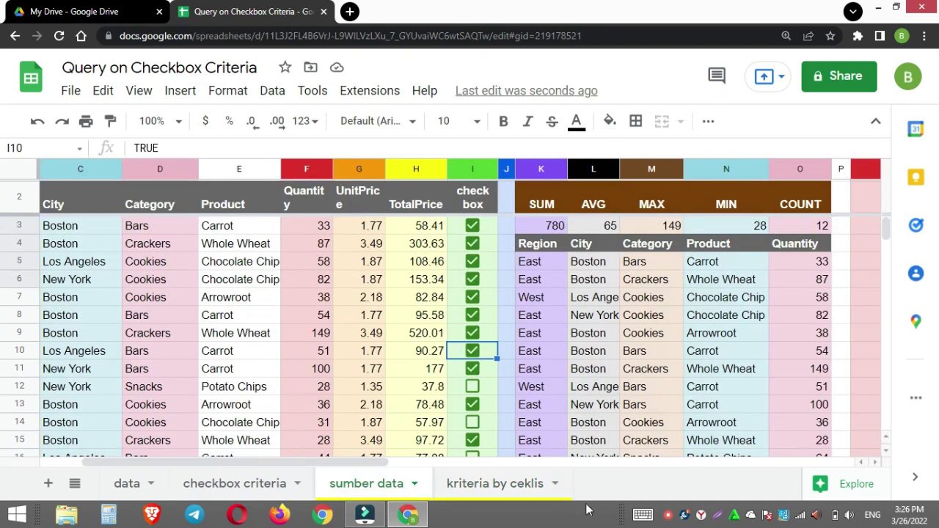
left_click_drag(369, 463, 245, 467)
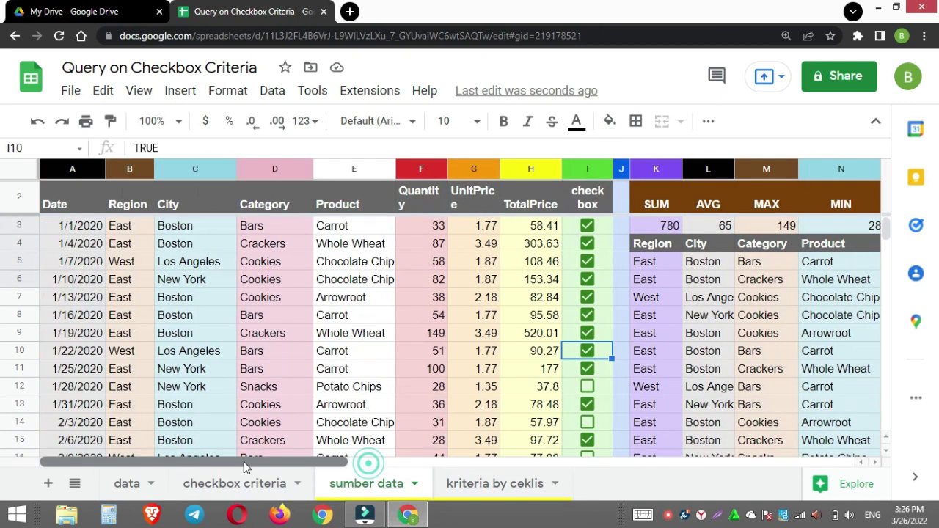
left_click(86, 212)
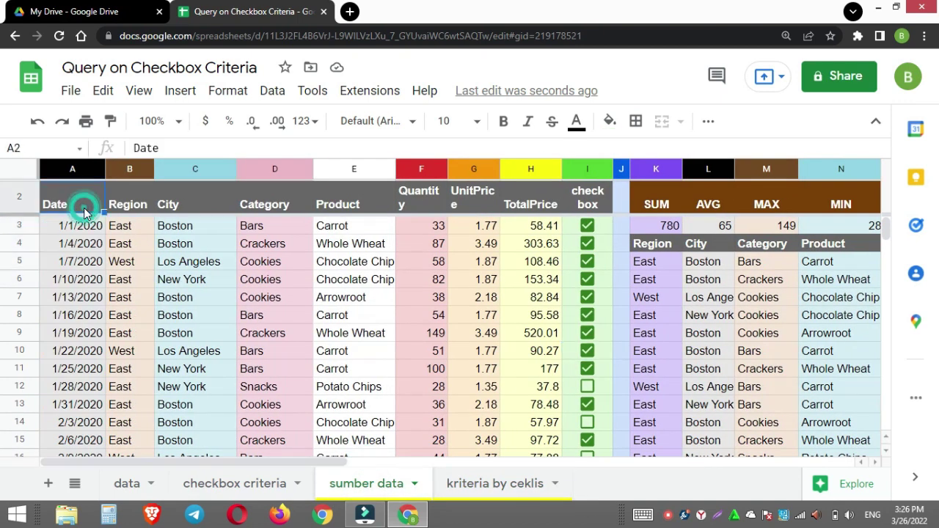
left_click(528, 207)
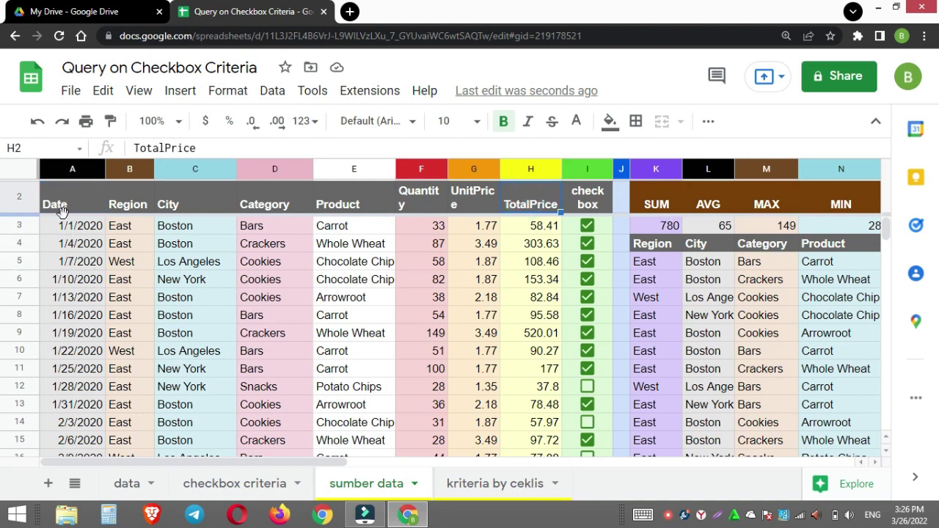
left_click(482, 486)
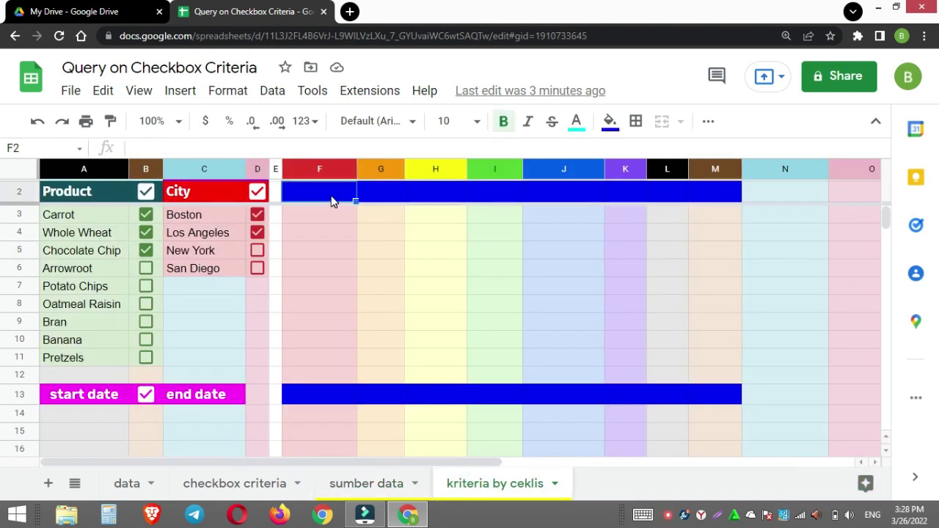
left_click(330, 192)
type("=query")
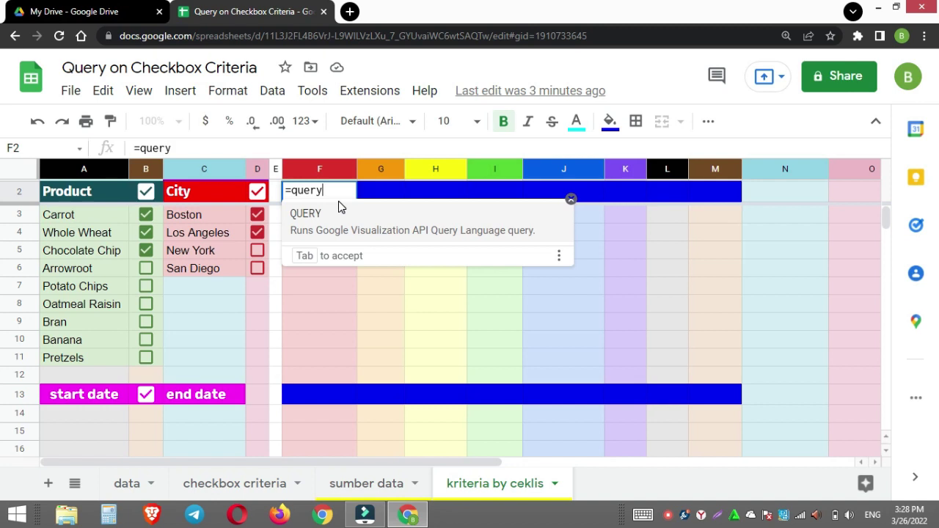
type("(")
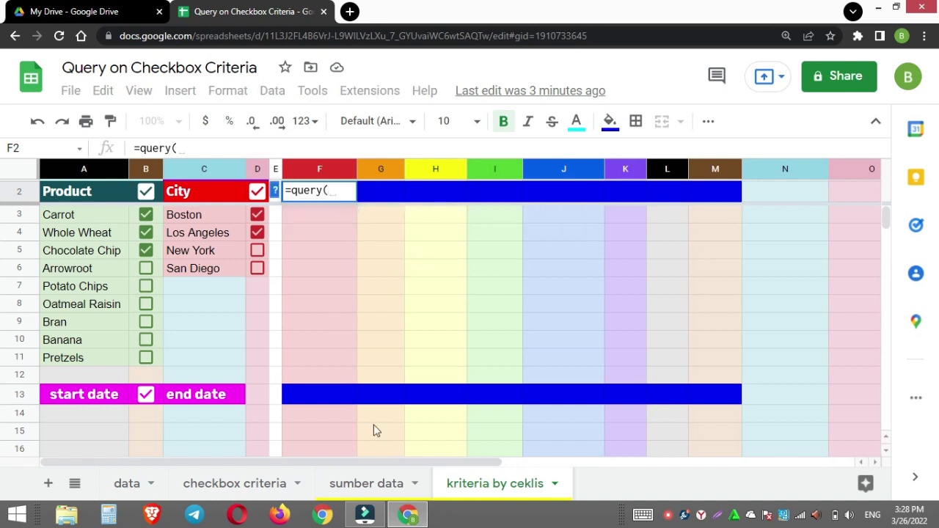
left_click(379, 485)
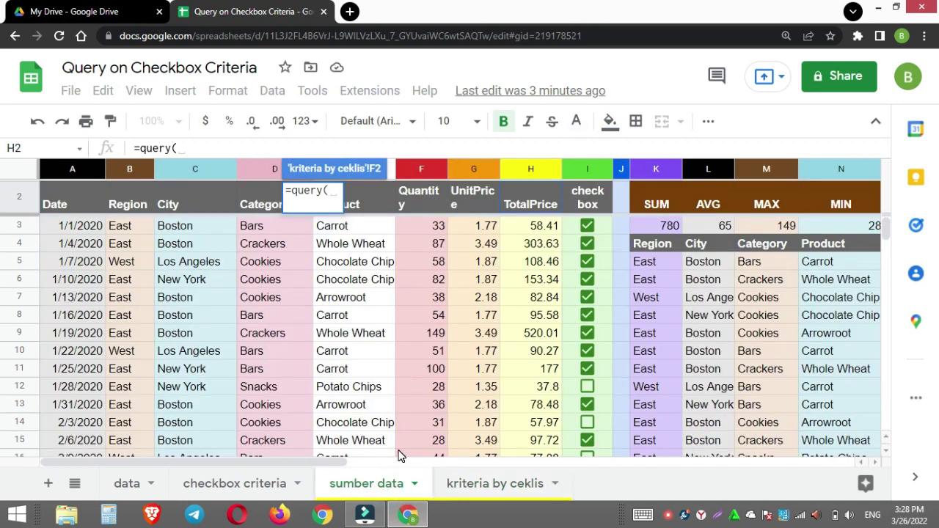
left_click_drag(57, 204, 535, 251)
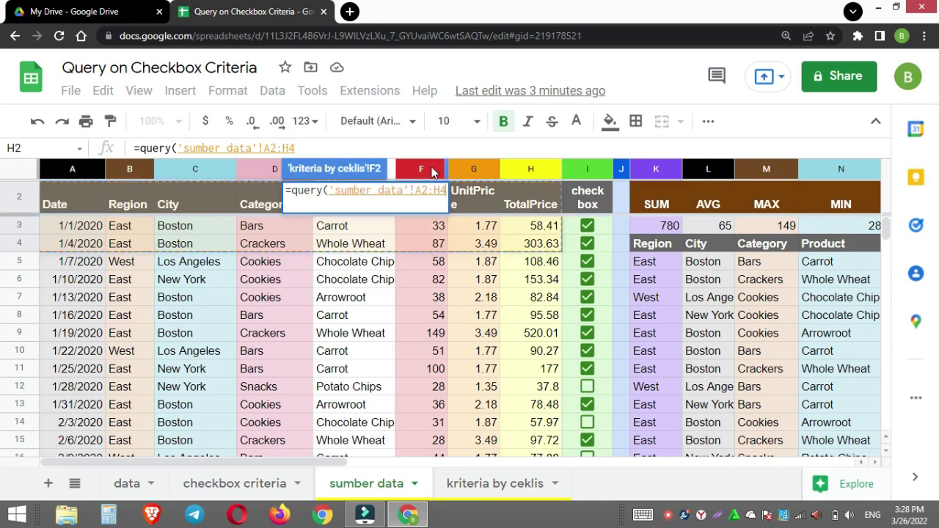
left_click(381, 149)
key("BackSpace")
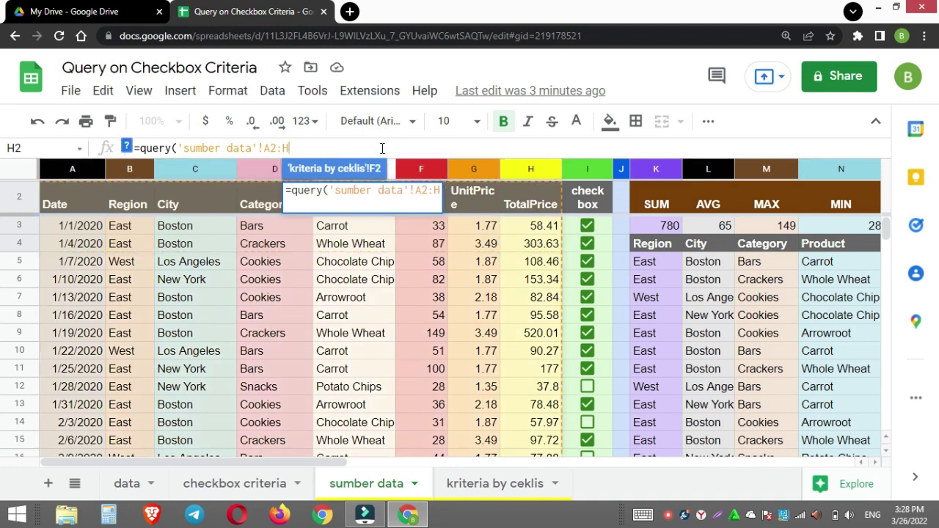
Extend the query with the condition ,"where (E='"&A3&"' to match the product column against the product in A3.
type(",\"where")
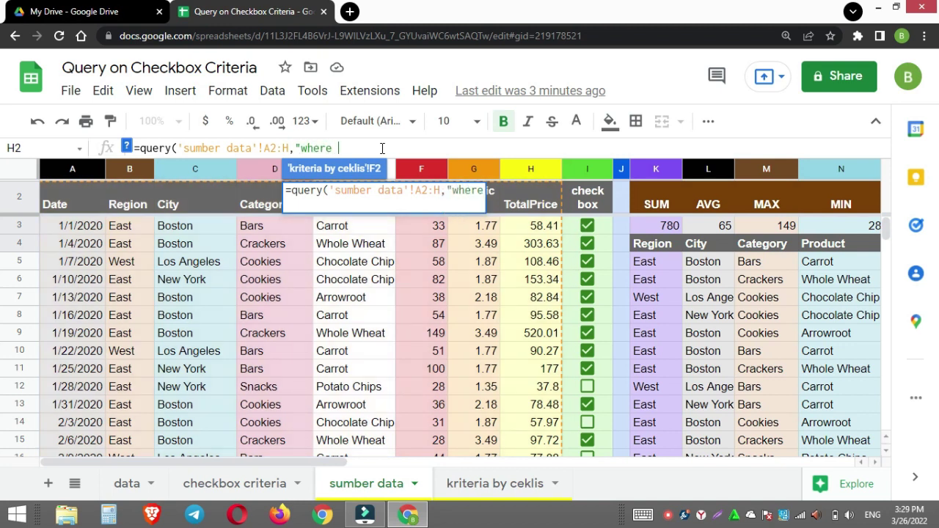
type(" (")
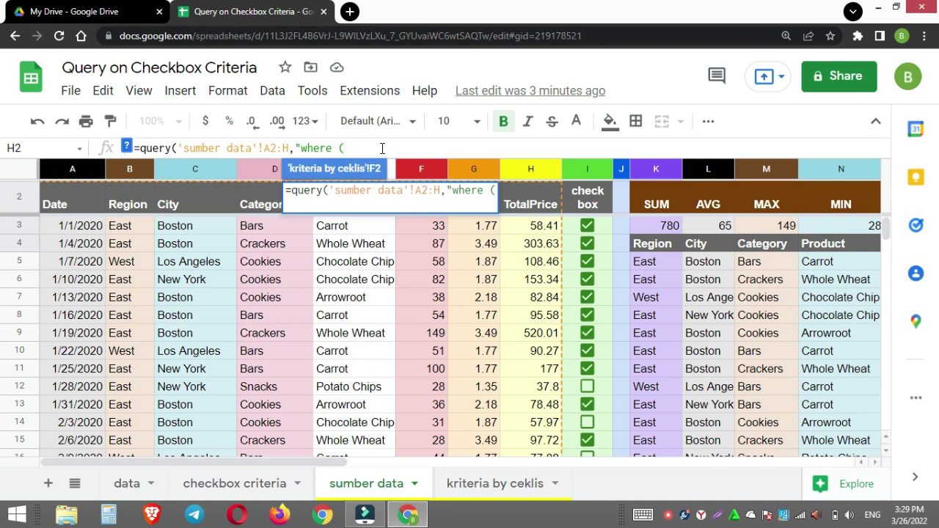
type("E=")
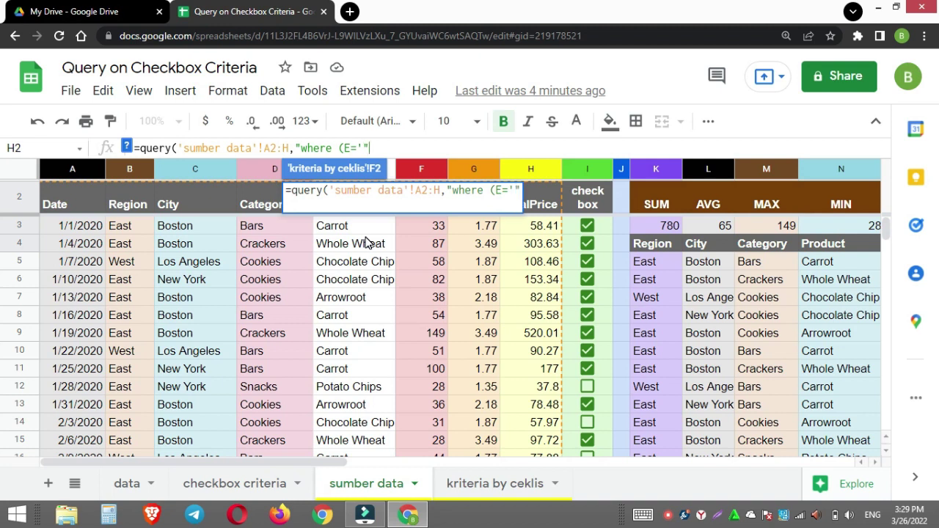
type("&")
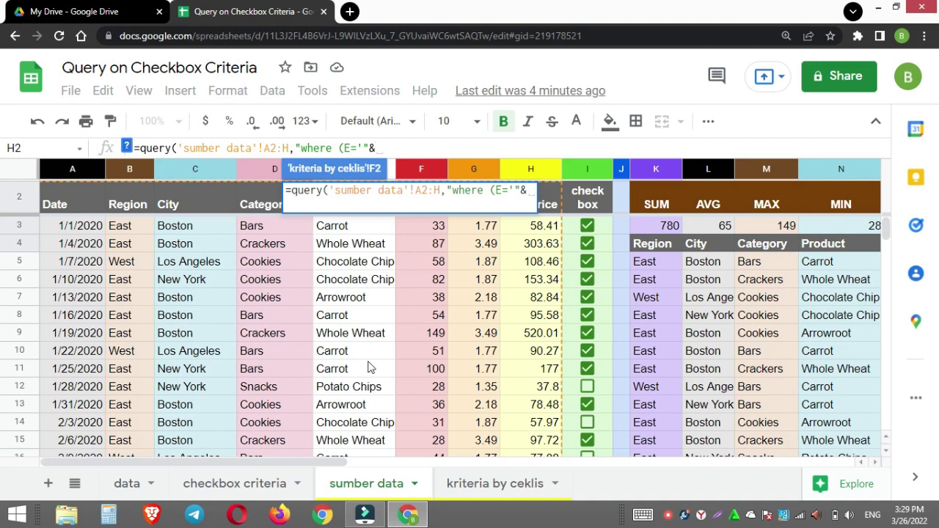
left_click(495, 490)
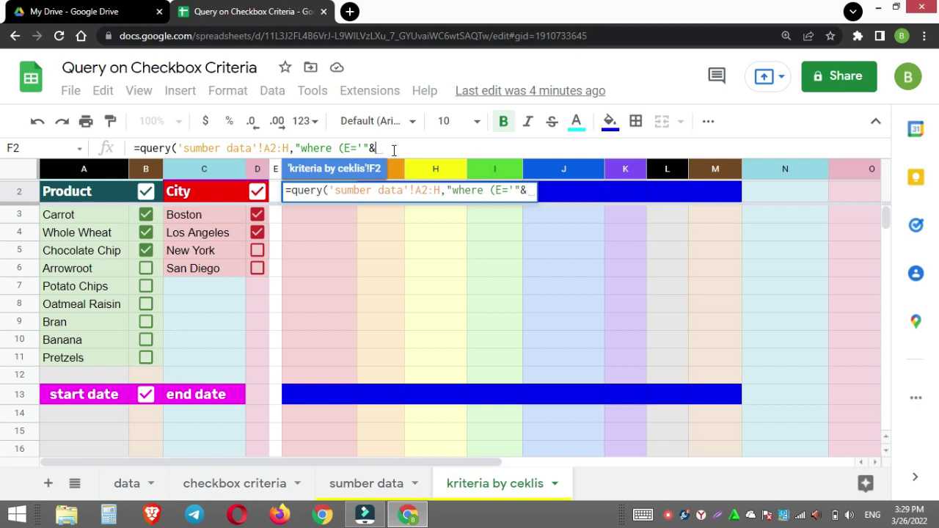
type("A")
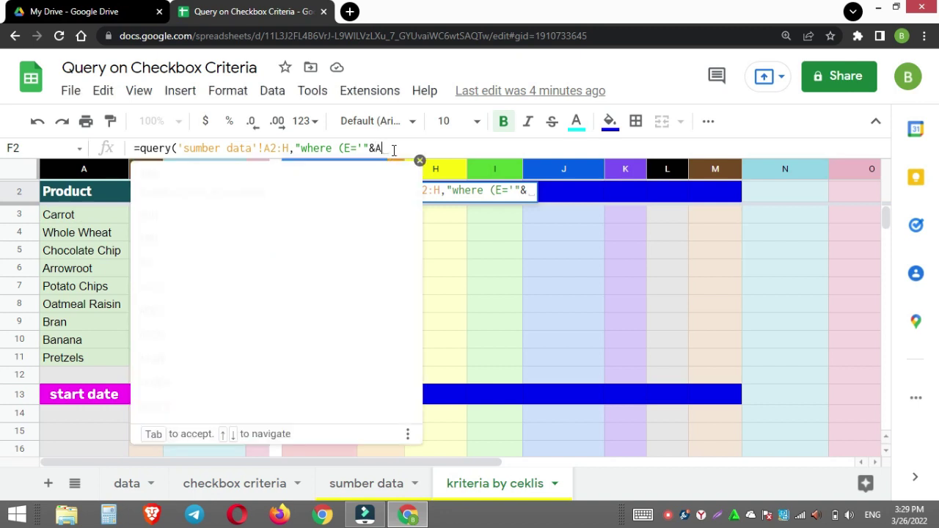
type("3")
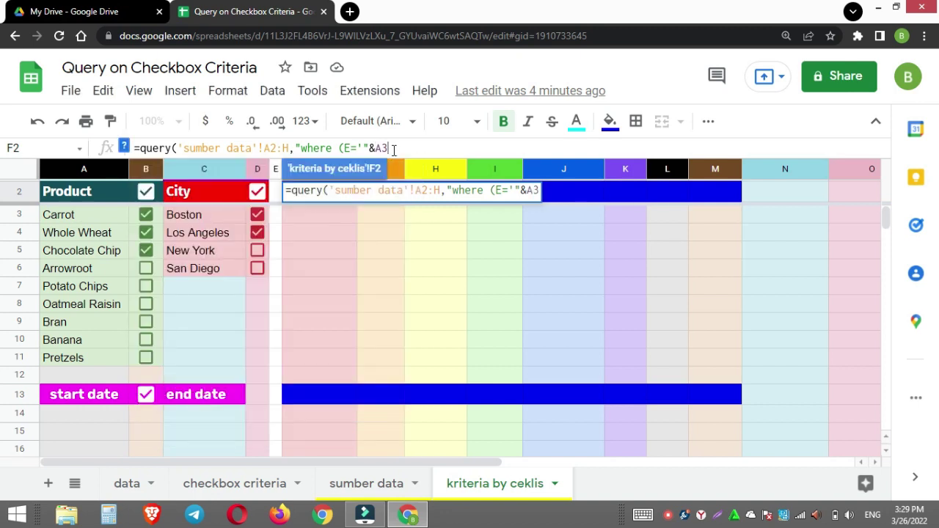
type("\"")
key("BackSpace")
type("&\"'")
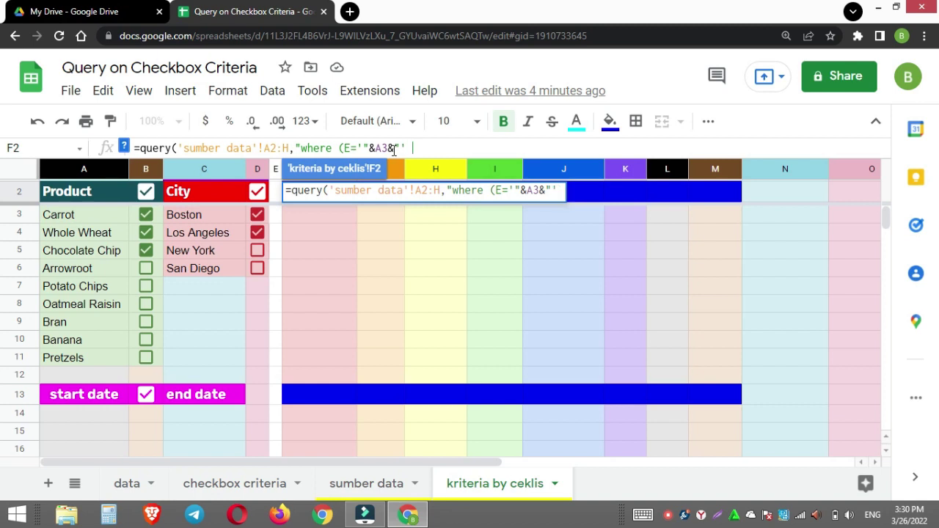
Append and '"&B3&"' to the query condition, reusing the A3 reference pattern for the checkbox cell B3.
type("N")
key("BackSpace")
key("BackSpace")
type("and")
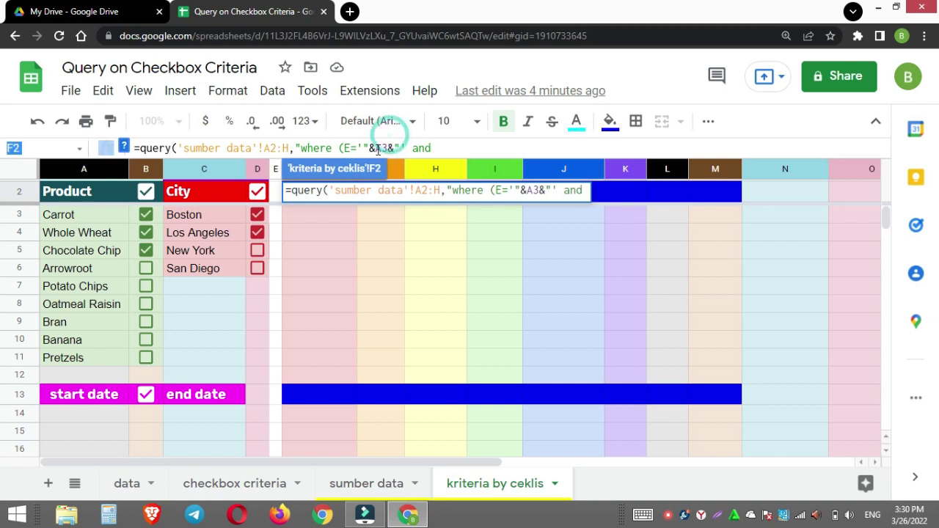
left_click_drag(357, 143, 406, 143)
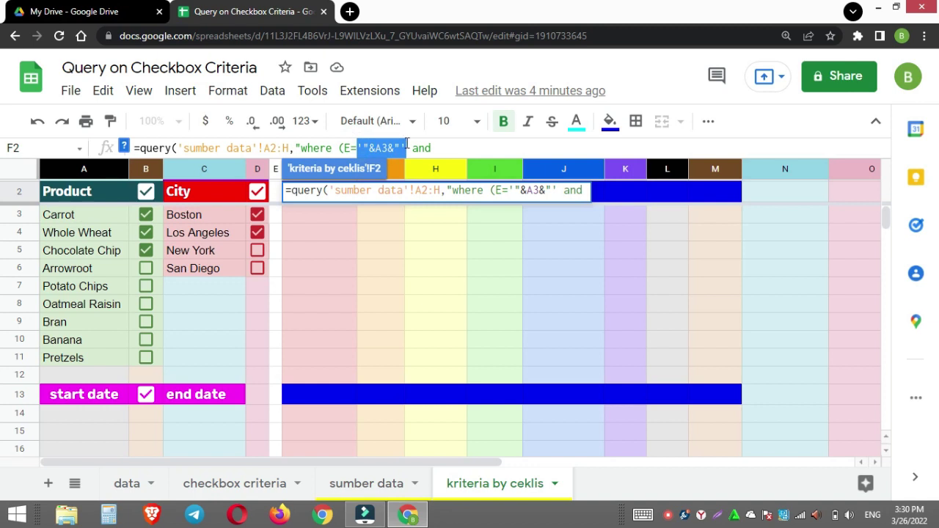
left_click(450, 148)
type("'\"&A3&\"'")
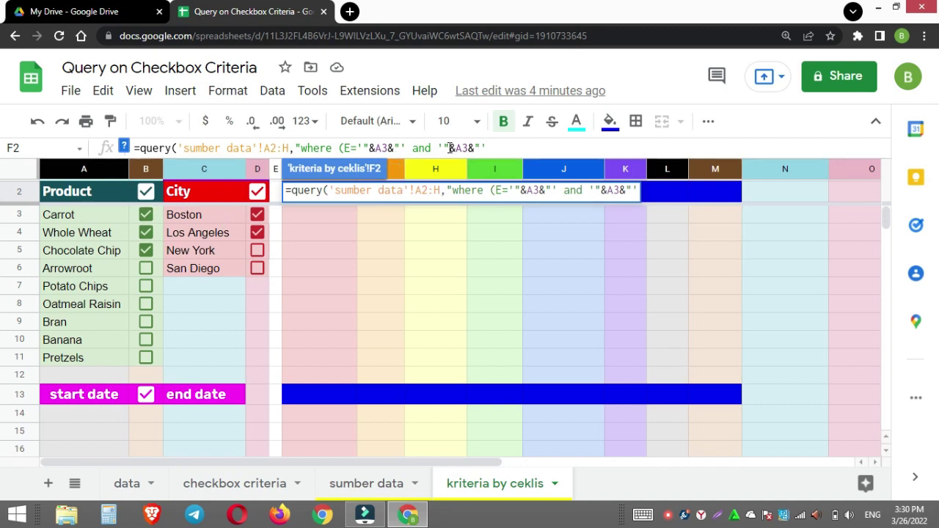
left_click(456, 149)
key("BackSpace")
type("b")
key("BackSpace")
type("B")
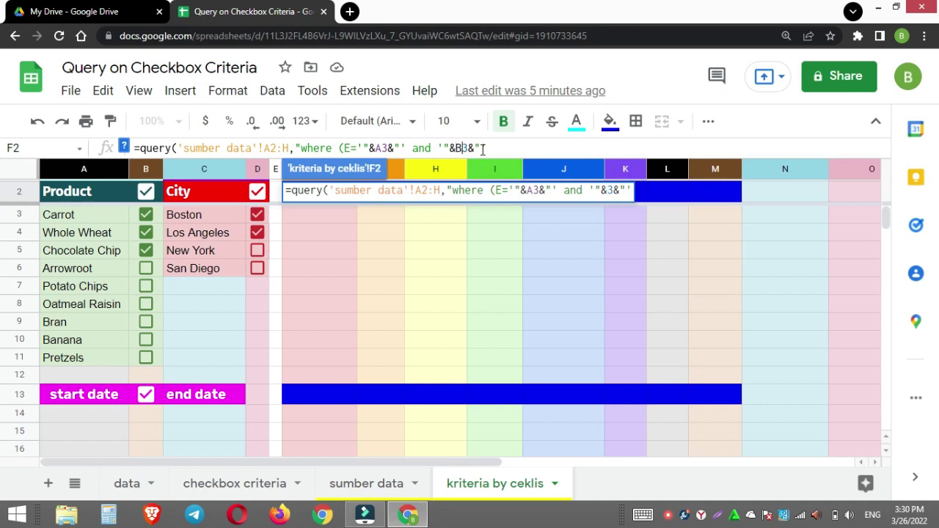
Complete the checkbox condition with ='TRUE')") and enter the query formula in F2.
left_click(498, 146)
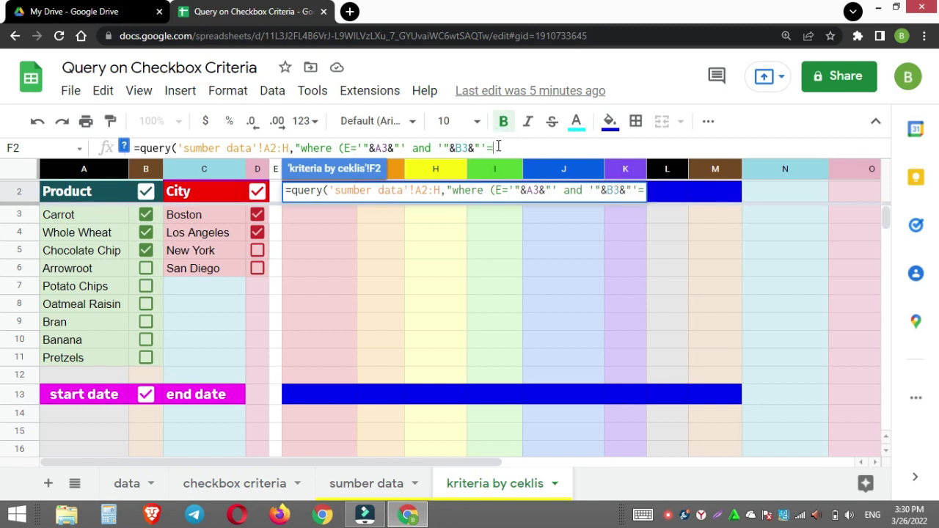
type("TRUE'")
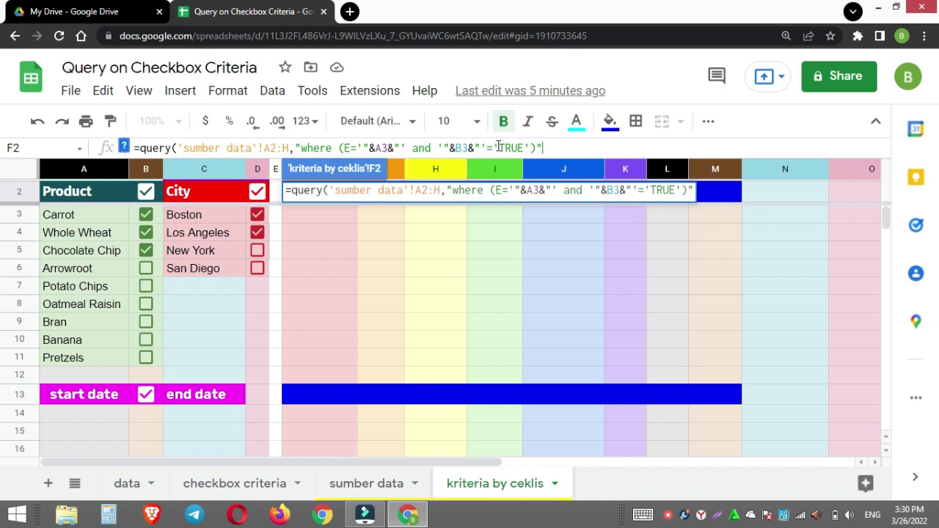
type(")")
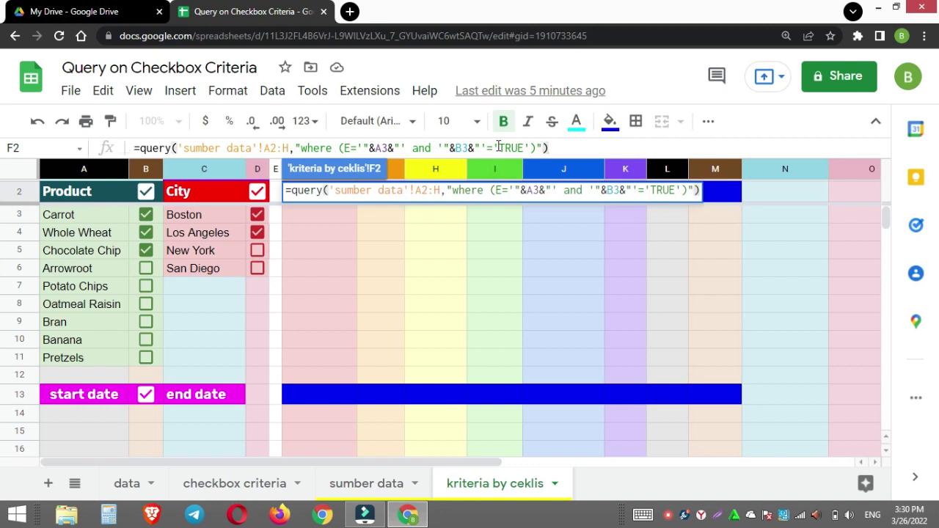
key("Return")
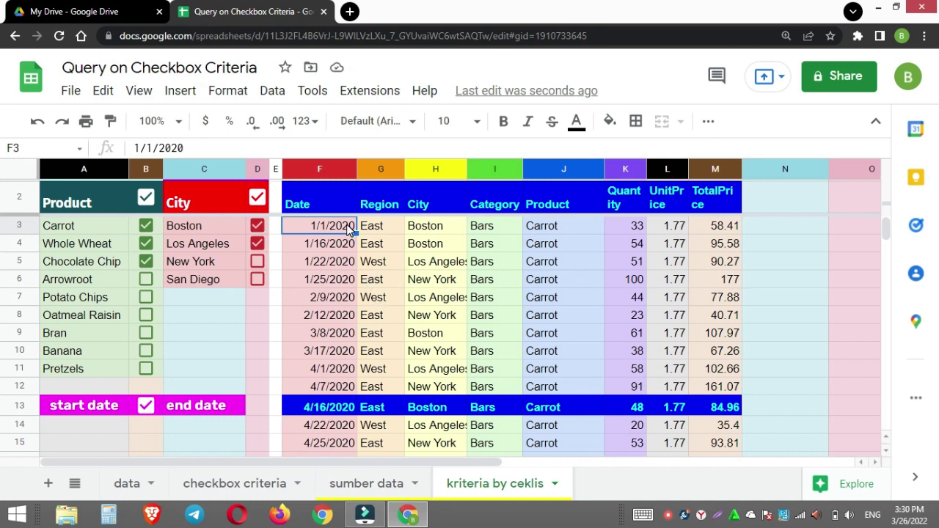
Test the query by unticking Chocolate Chip, Whole Wheat and Carrot, ticking and unticking Pretzels, and ticking Carrot again.
left_click(146, 260)
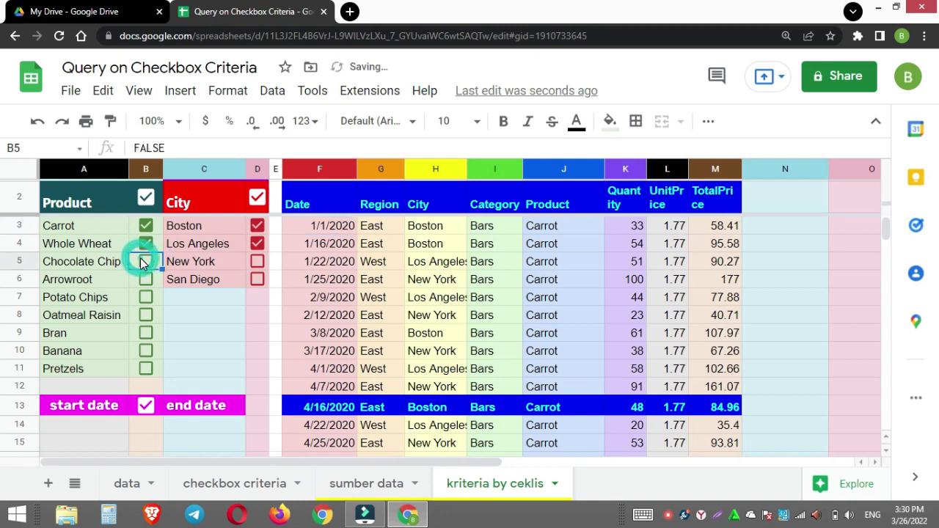
left_click(146, 243)
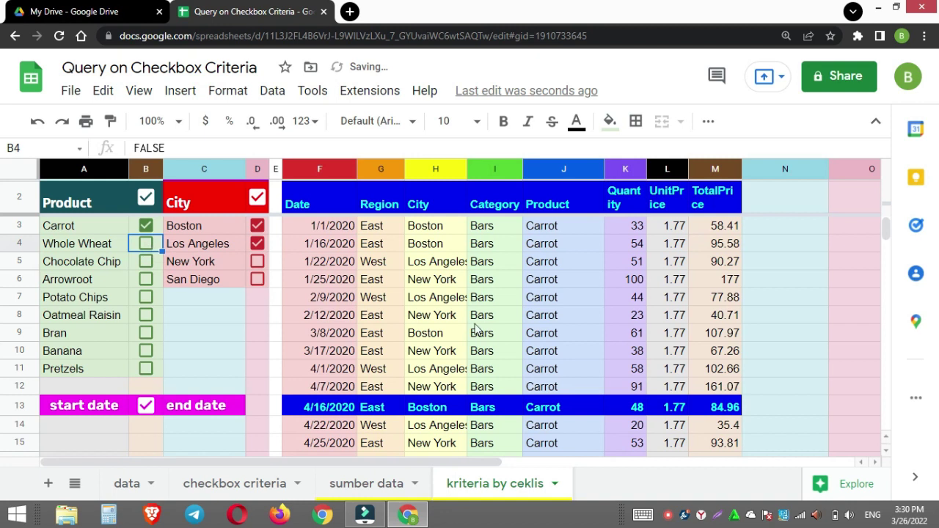
left_click(146, 225)
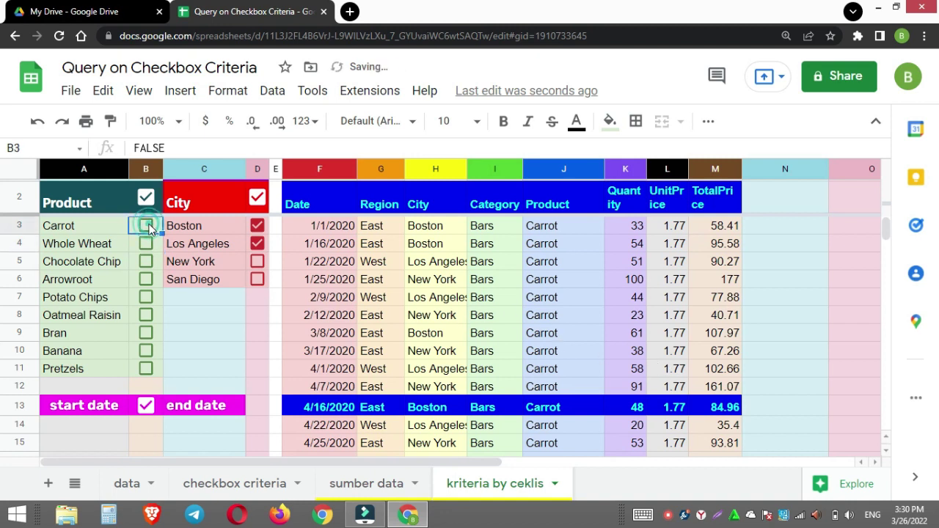
left_click(146, 373)
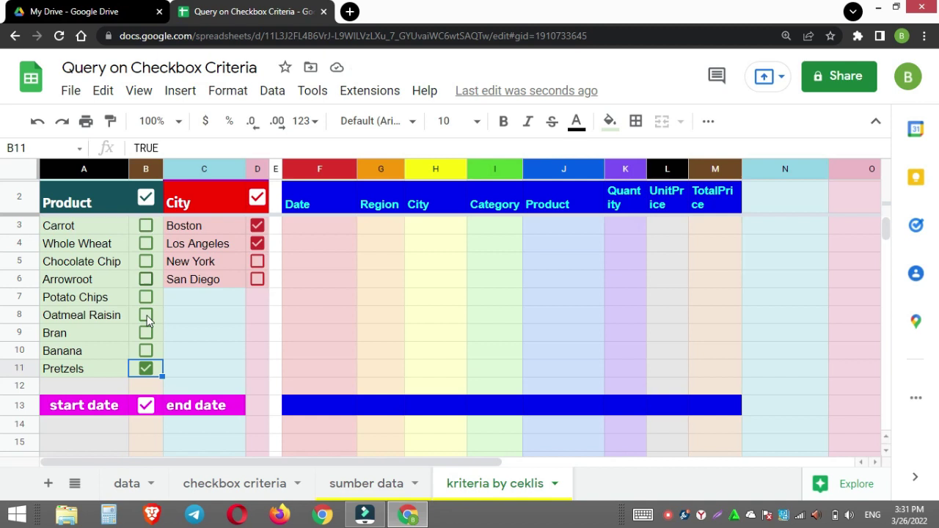
left_click(146, 368)
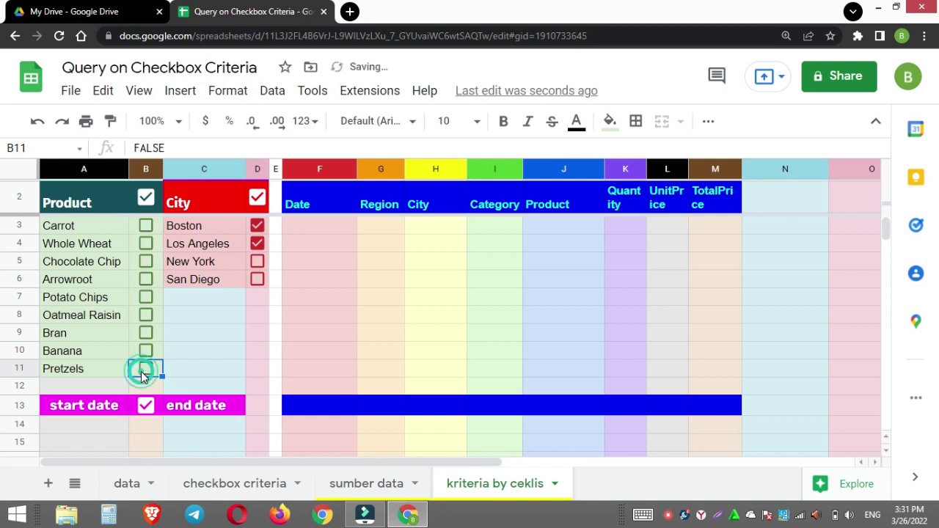
left_click(147, 226)
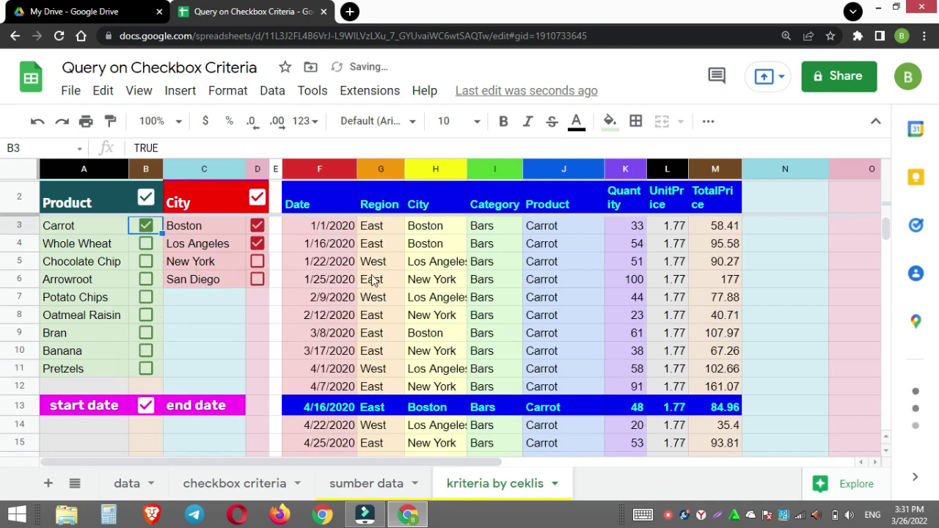
Copy the condition E='"&A3&"' and '"&B3&"'='TRUE' from inside the parentheses of the query formula in F2.
left_click(315, 204)
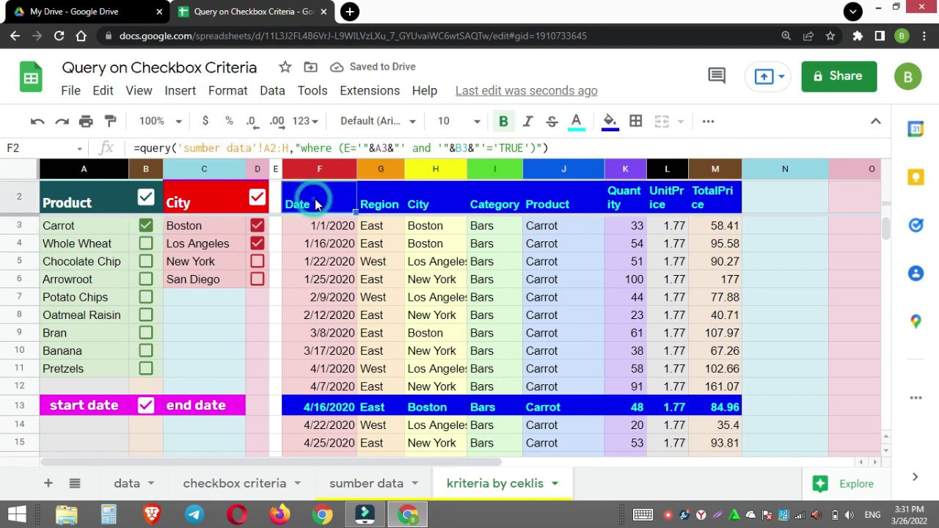
left_click(532, 149)
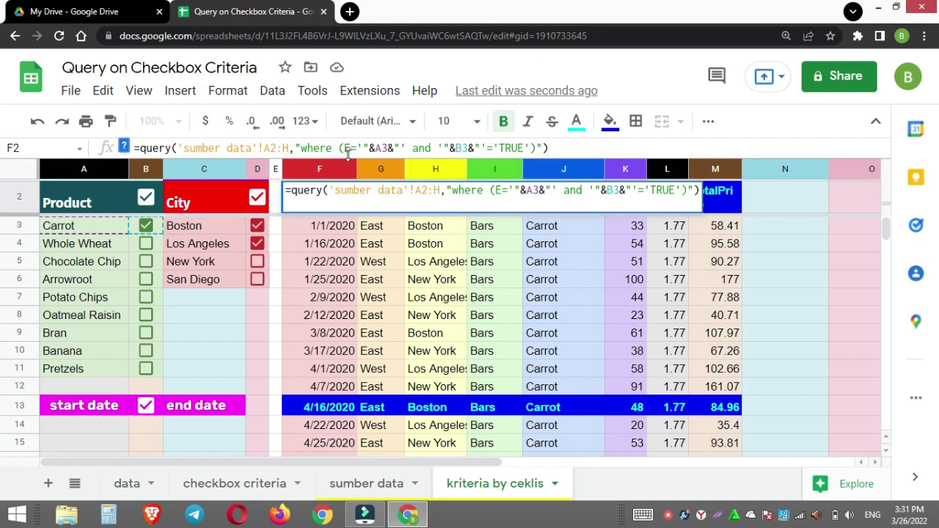
left_click_drag(339, 148, 538, 146)
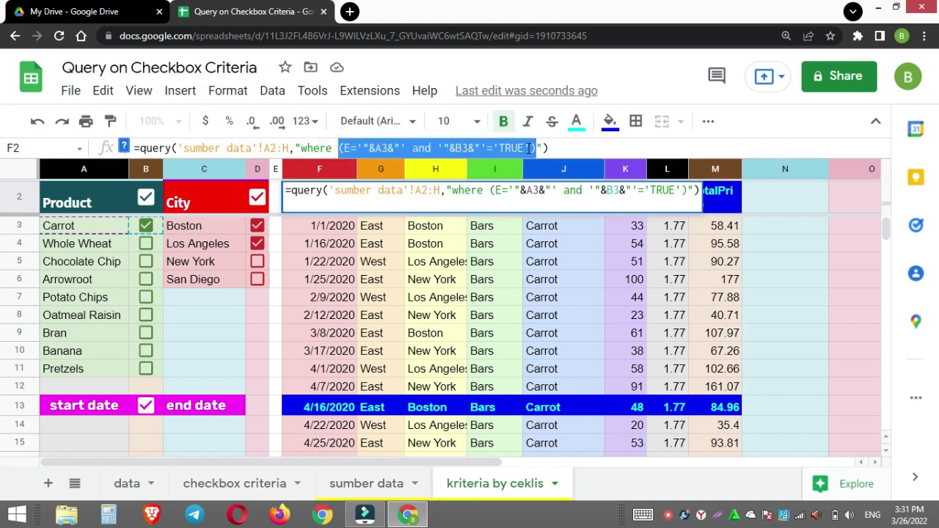
left_click(529, 148)
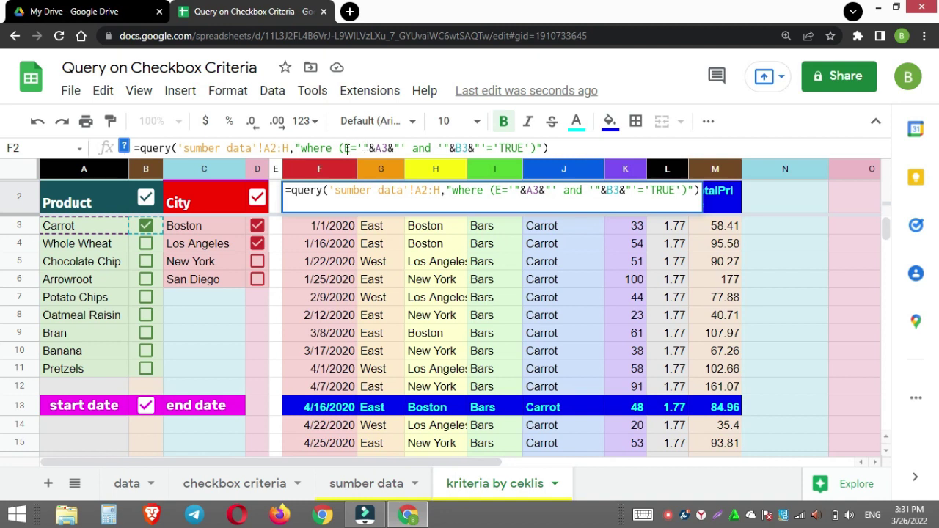
left_click_drag(347, 150, 529, 147)
key("ctrl+c")
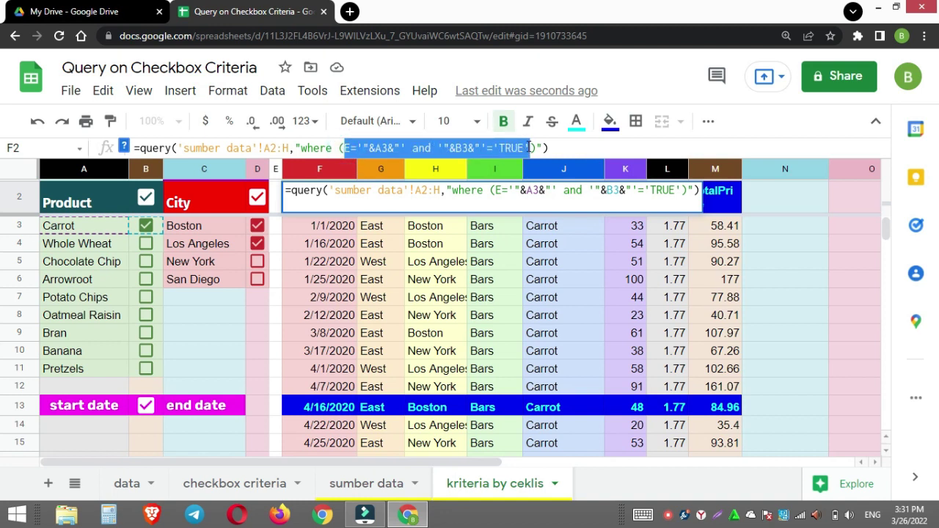
left_click(533, 148)
type("and")
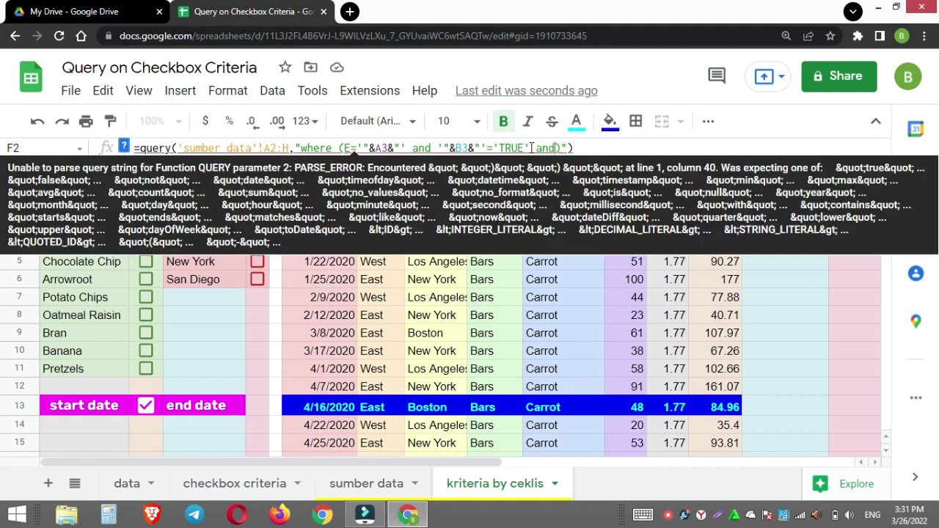
key("Delete")
key("Delete")
key("Delete")
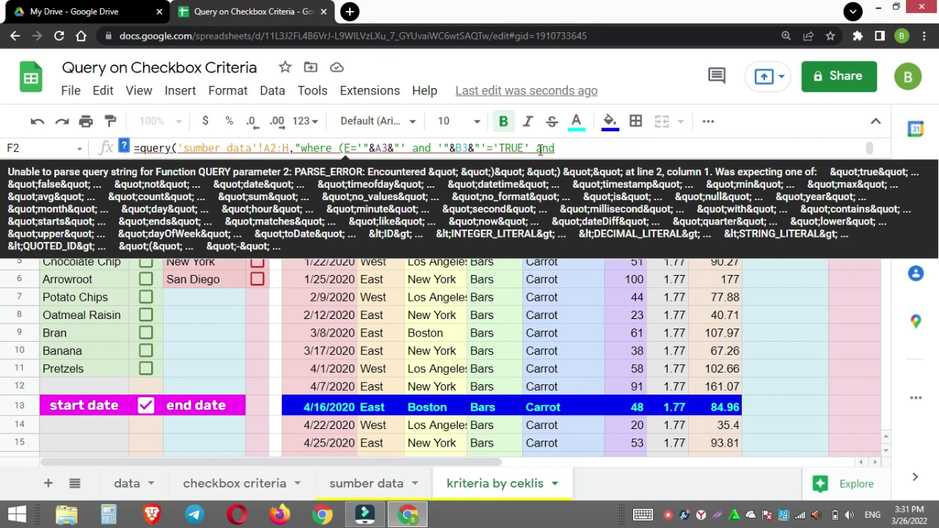
left_click_drag(676, 159, 675, 199)
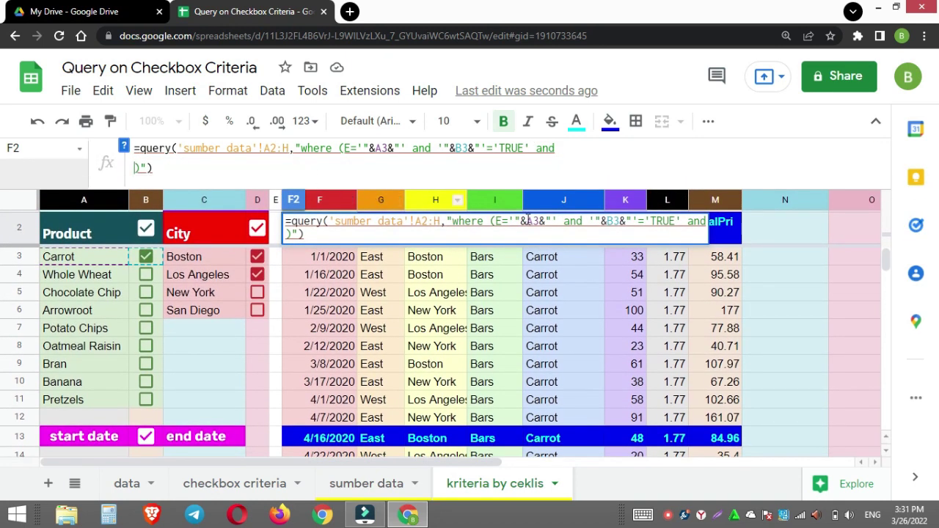
key("Return")
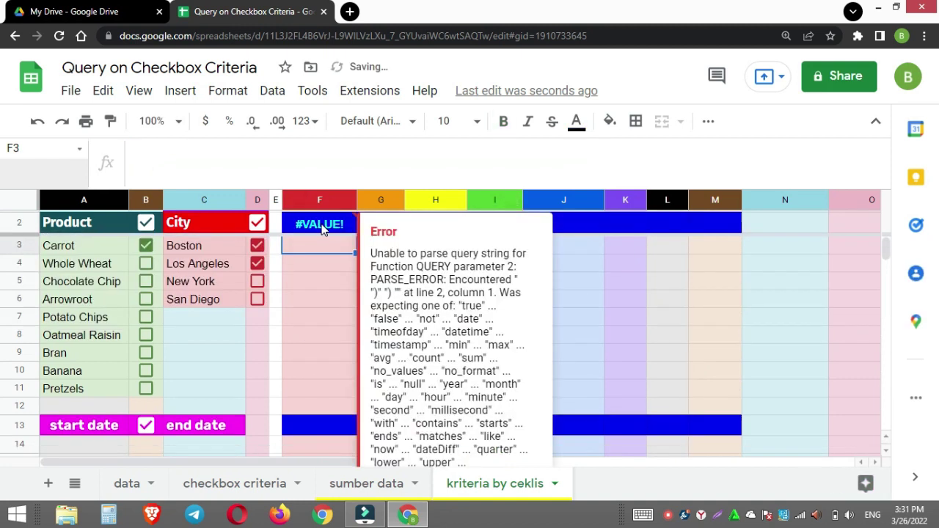
Add a new line before the closing parenthesis of the F2 query and insert the copied condition there, preceded by and.
left_click(320, 227)
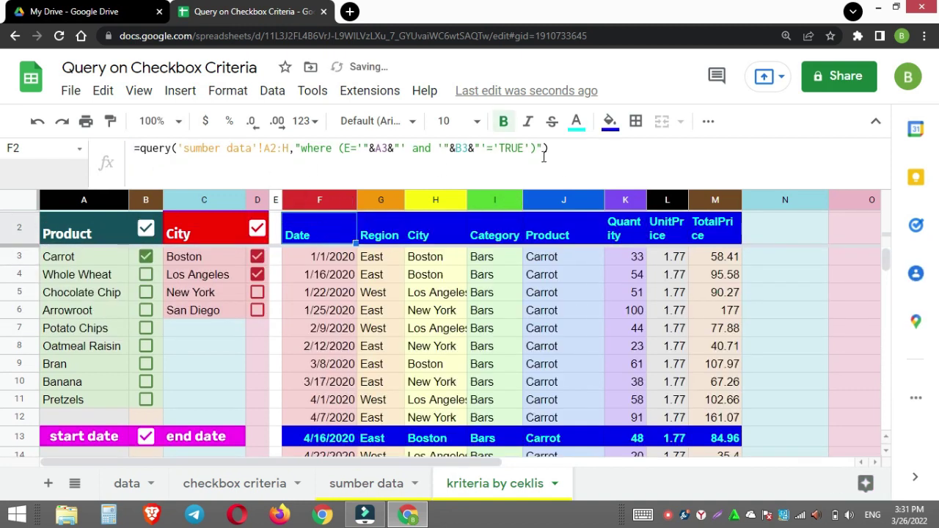
left_click(531, 147)
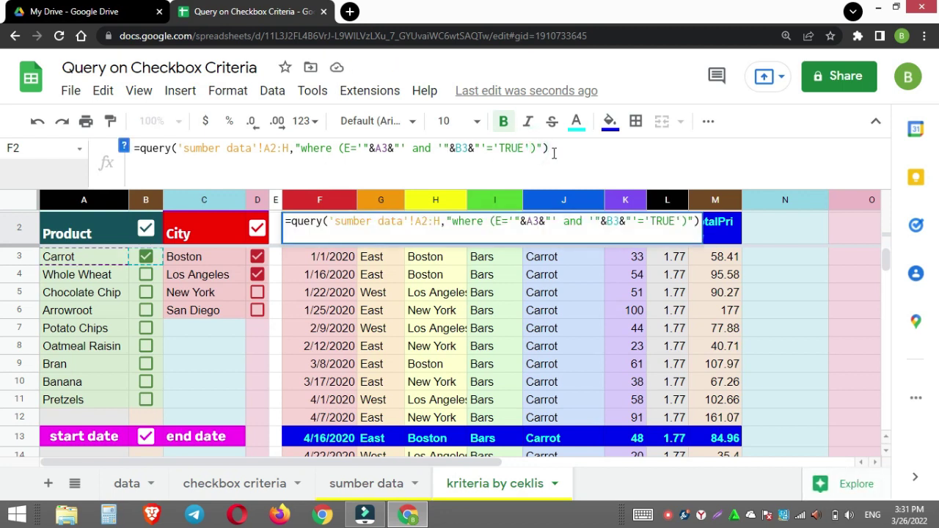
key("alt+Return")
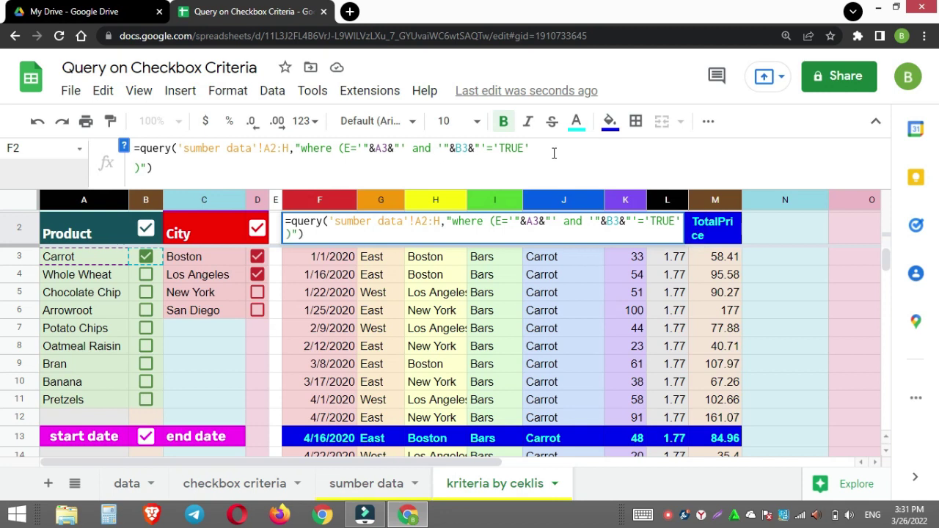
key("alt+Return")
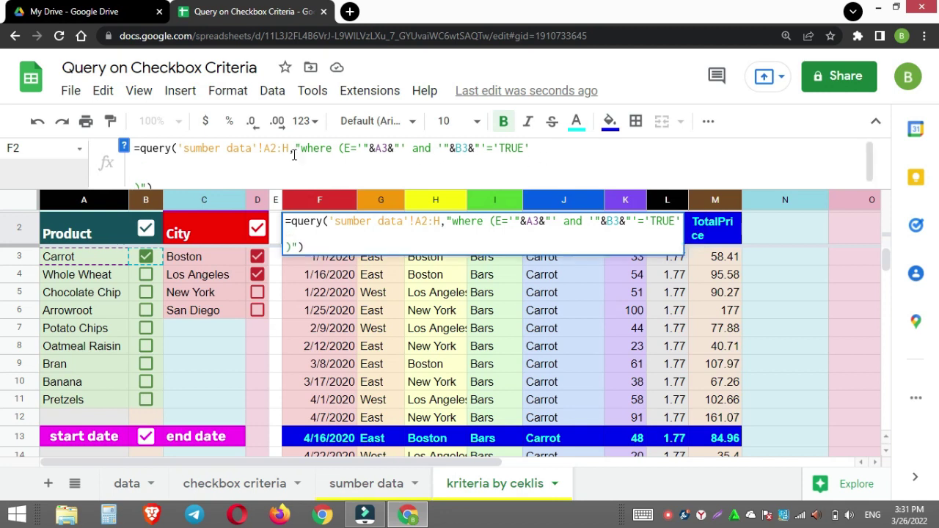
left_click(145, 161)
key("ctrl+v")
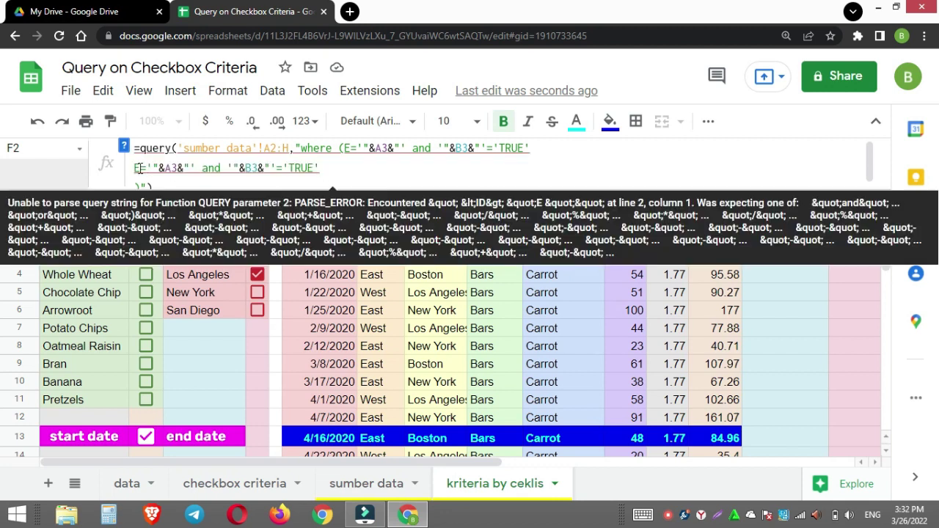
left_click(134, 168)
type("and")
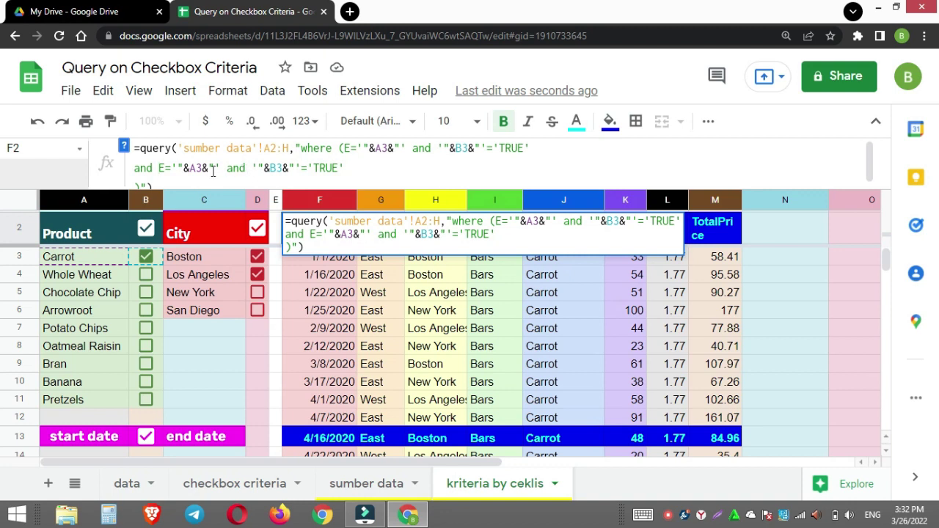
Change the references in the second product condition of the query to A4 and B4.
left_click_drag(190, 168, 196, 166)
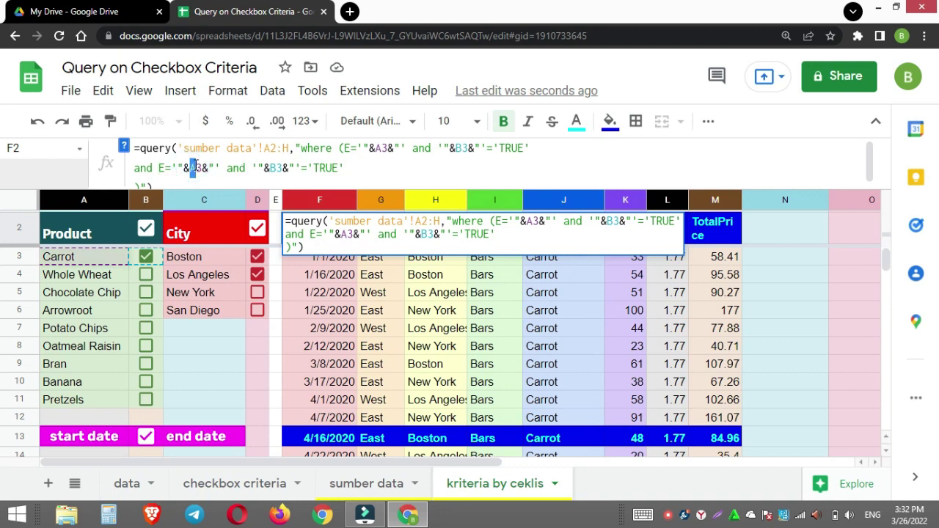
type("B")
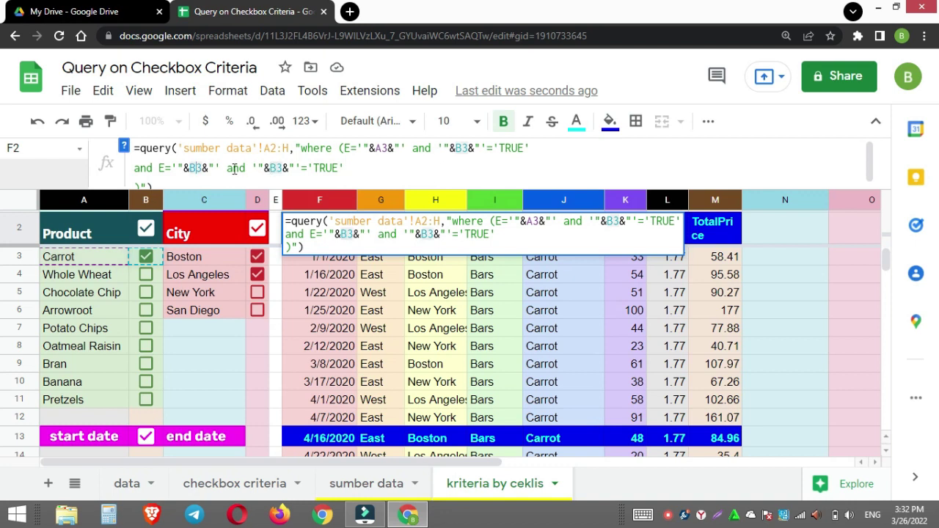
left_click_drag(189, 168, 200, 167)
type("A")
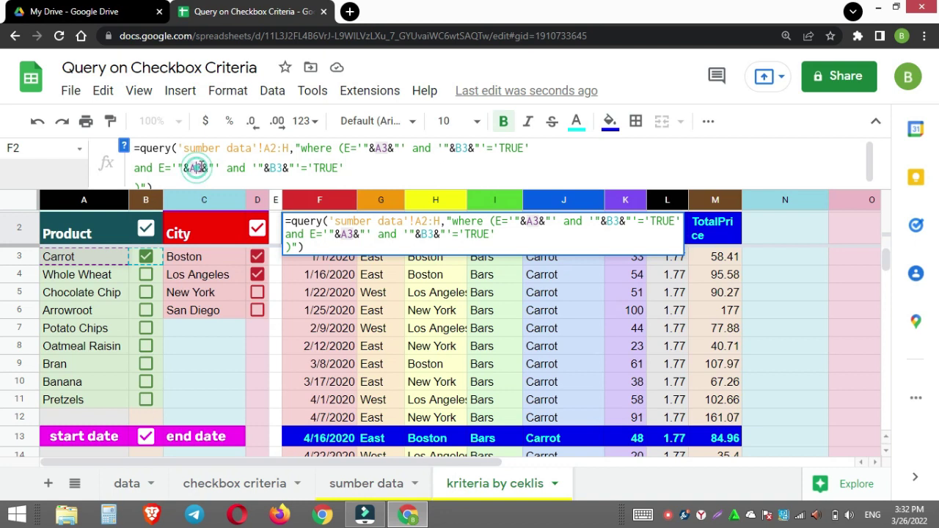
type("4")
left_click_drag(271, 168, 280, 167)
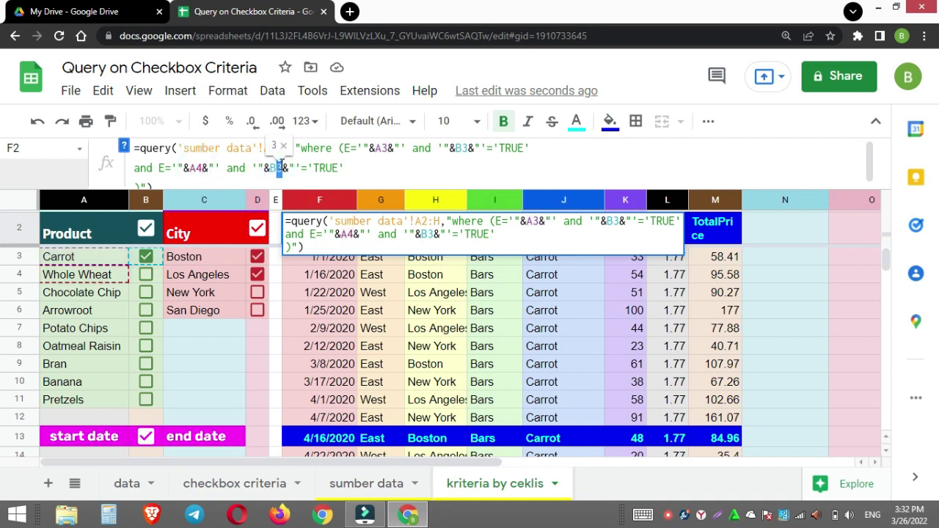
type("4")
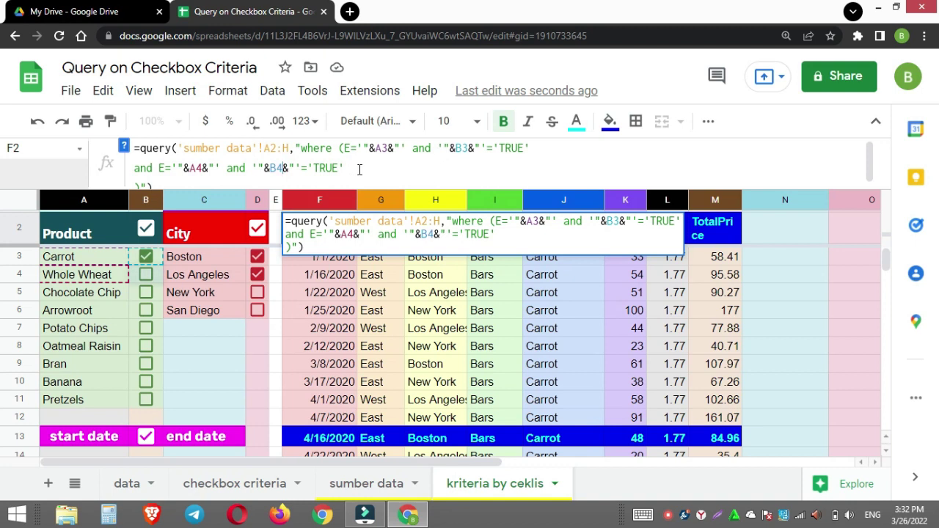
Duplicate the A4 and B4 condition, including its leading and, on the same line and point the copy to A5 and B5.
left_click_drag(360, 169, 135, 171)
key("ctrl+c")
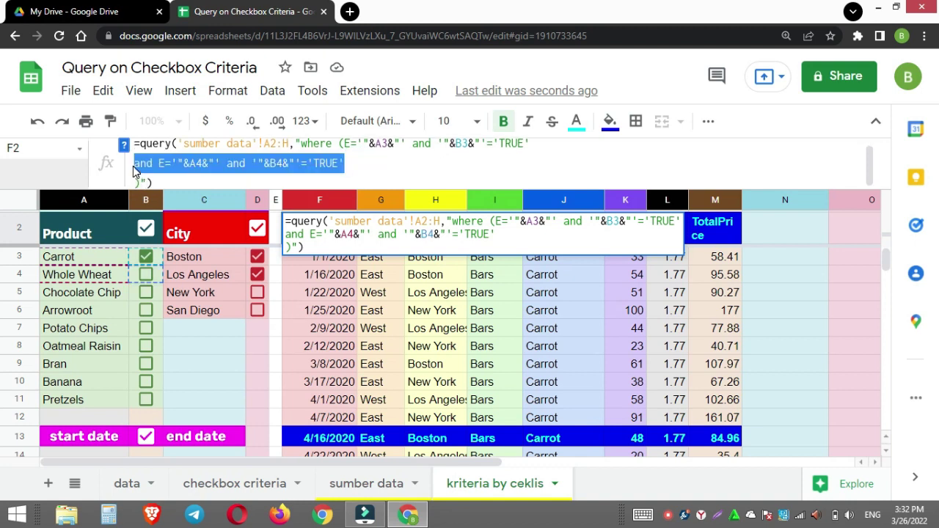
left_click(373, 165)
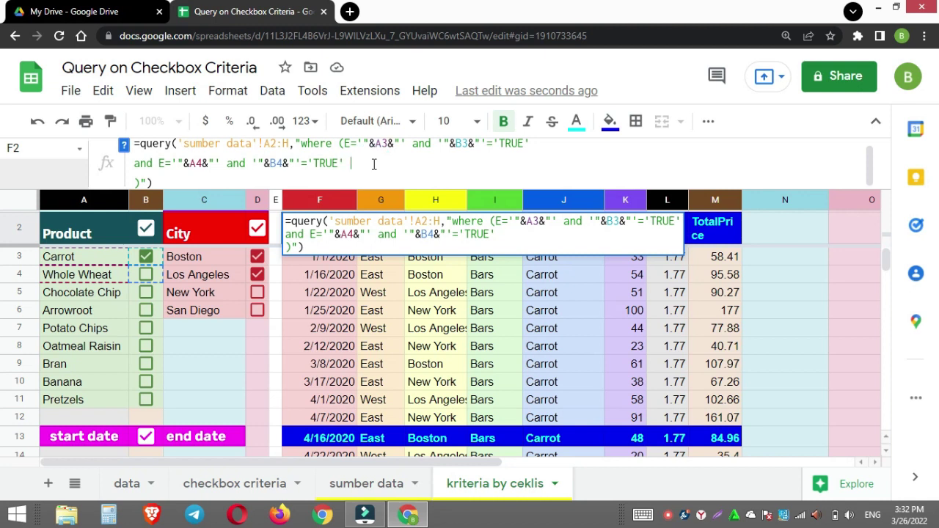
key("ctrl+v")
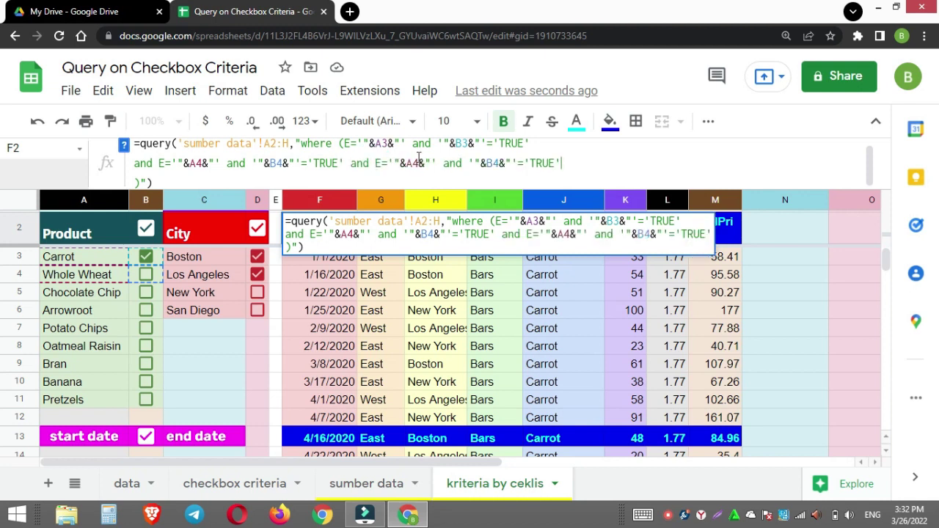
left_click_drag(405, 163, 413, 163)
double_click(415, 160)
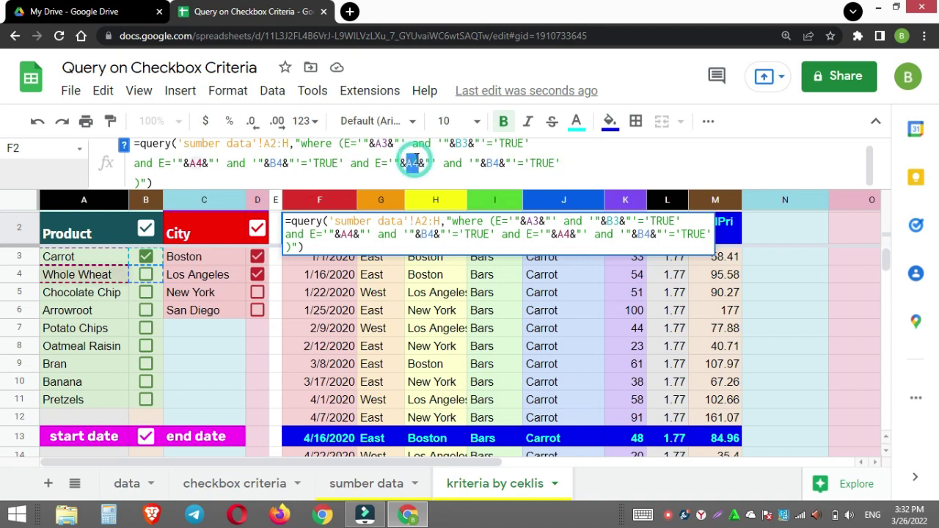
left_click_drag(419, 163, 415, 163)
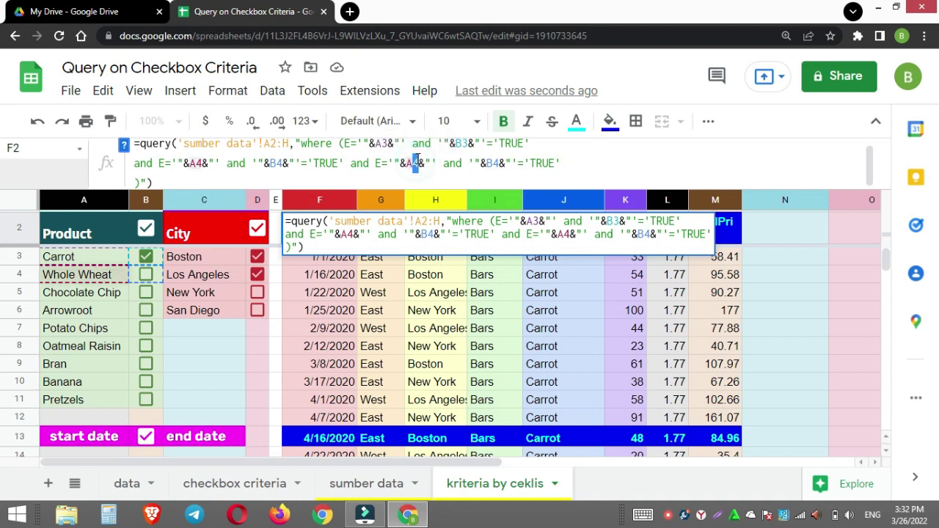
type("5")
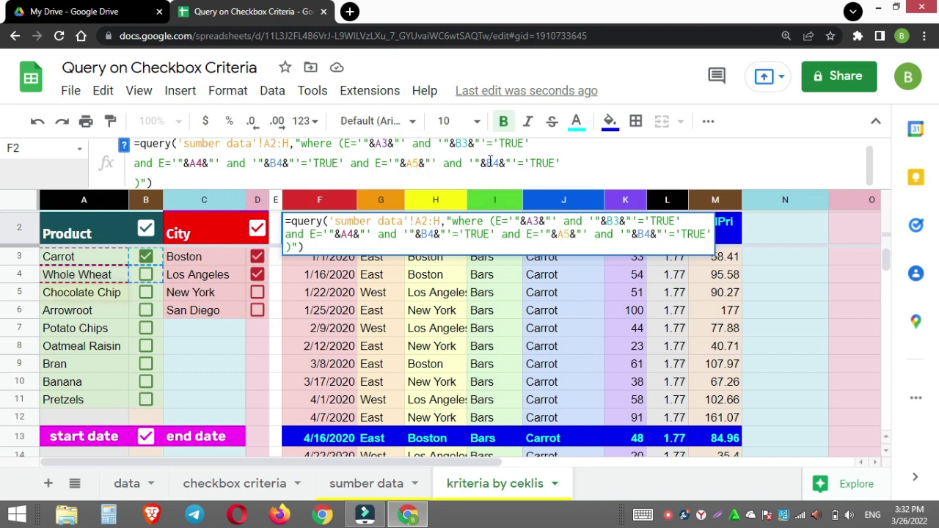
left_click_drag(492, 161, 499, 162)
type("5")
Append another copy of the condition, point it to A6 and B6, and enter the formula in F2.
left_click(603, 168)
key("ctrl+v")
left_click_drag(630, 161, 636, 160)
type("6")
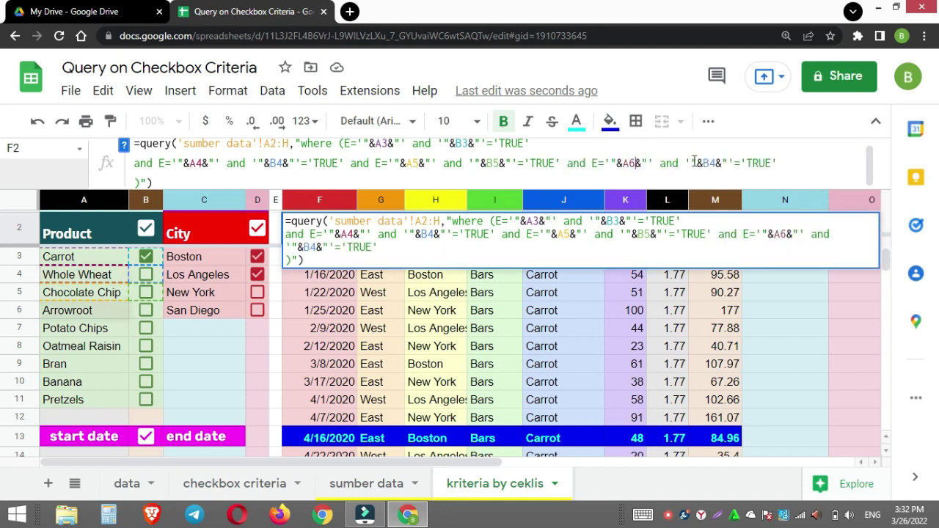
left_click_drag(708, 162, 716, 161)
type("6")
key("Return")
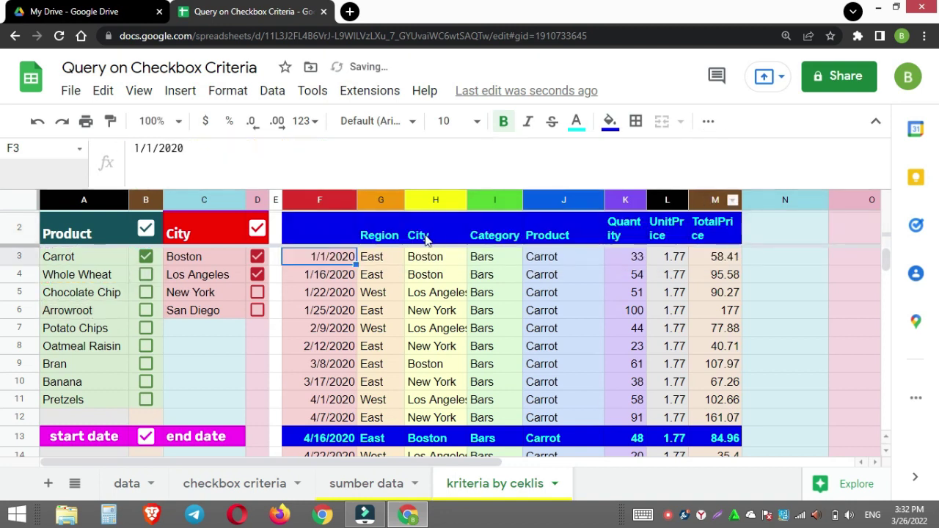
Test the extended query by unticking Carrot and ticking Whole Wheat.
left_click(147, 258)
left_click(147, 276)
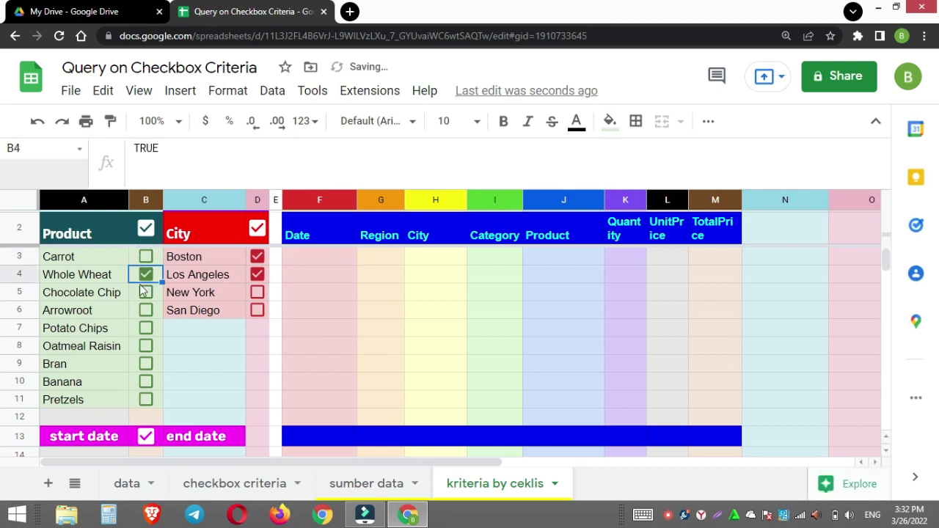
left_click(312, 230)
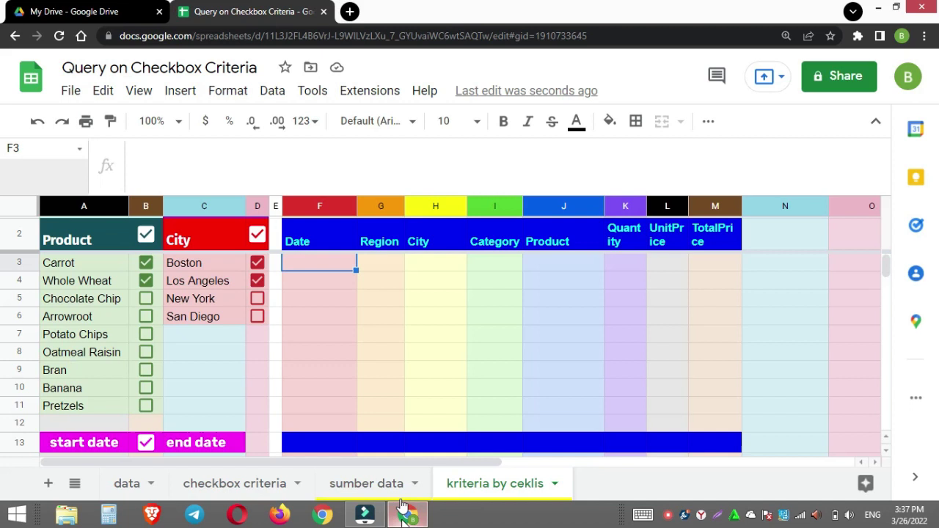
Replace each and that joins one product condition to the next in F2's query with or, and enter the formula.
left_click(308, 244)
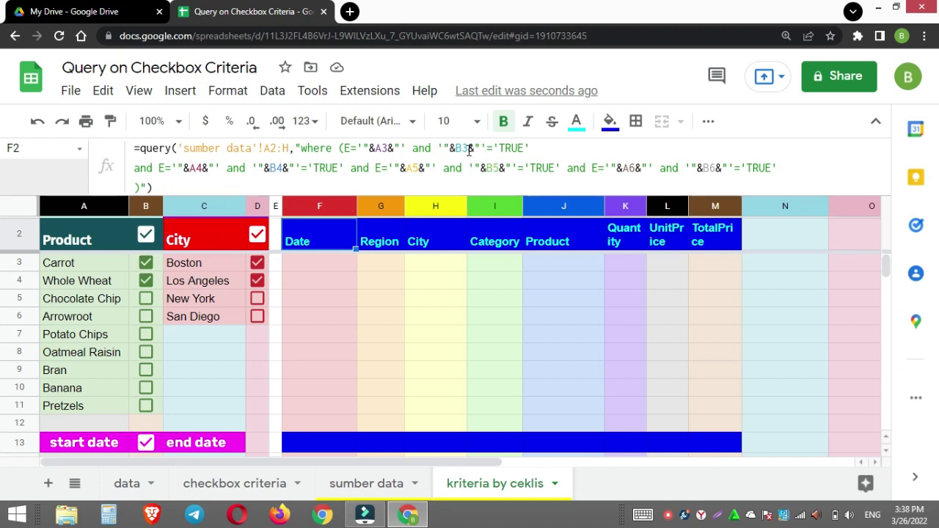
left_click_drag(136, 171, 155, 168)
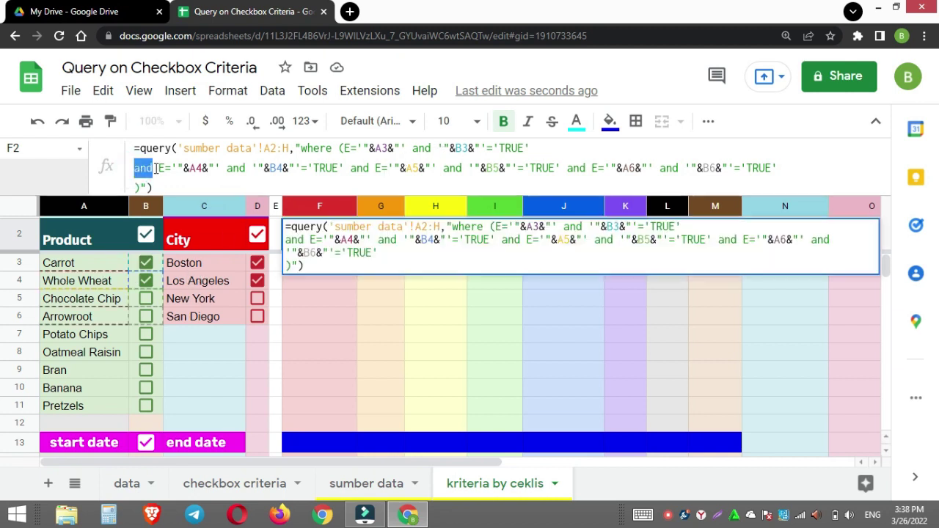
type("or")
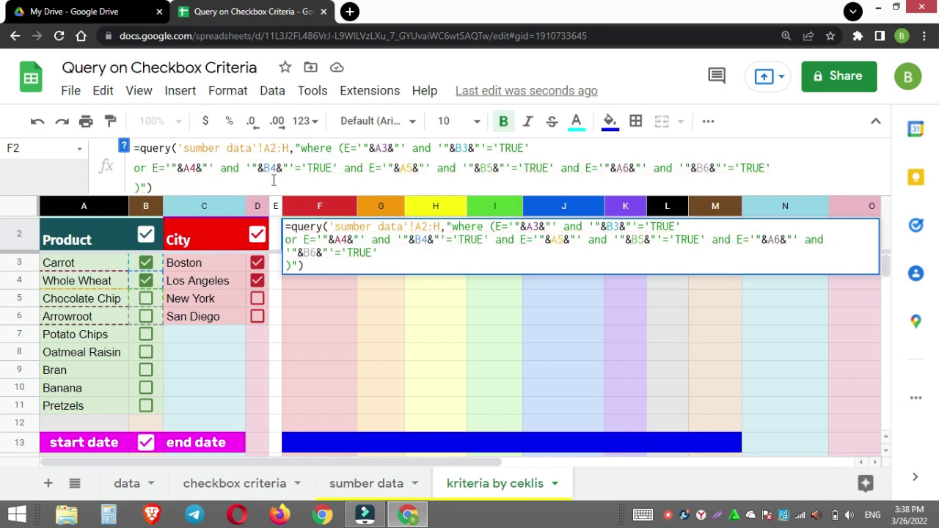
double_click(348, 168)
type("or")
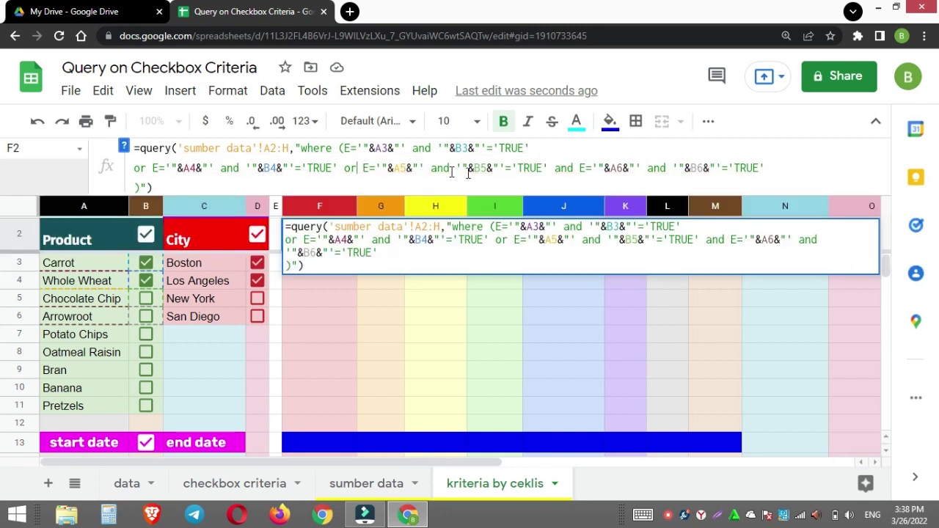
double_click(559, 169)
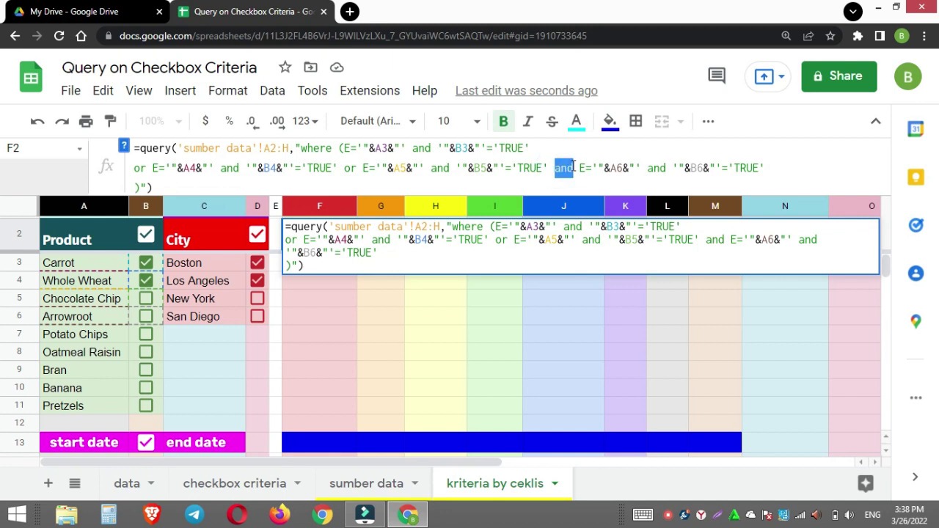
type("or")
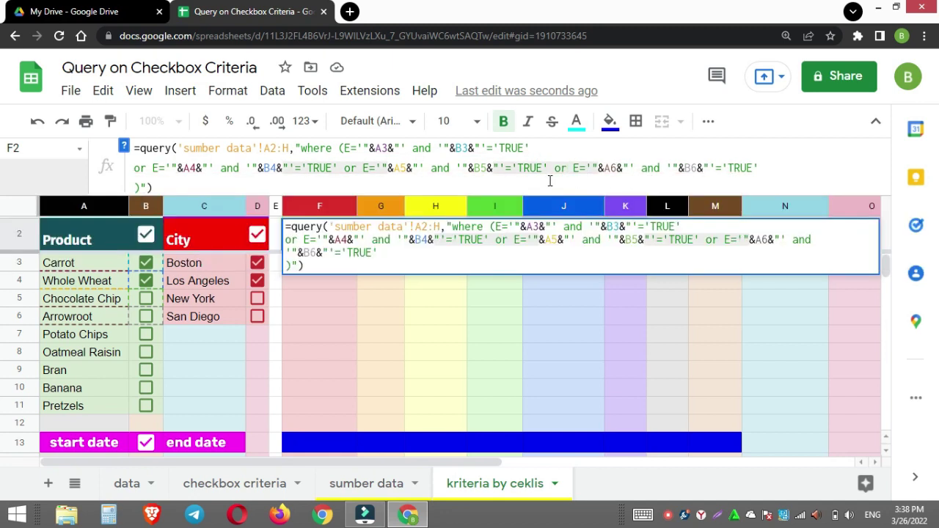
key("Return")
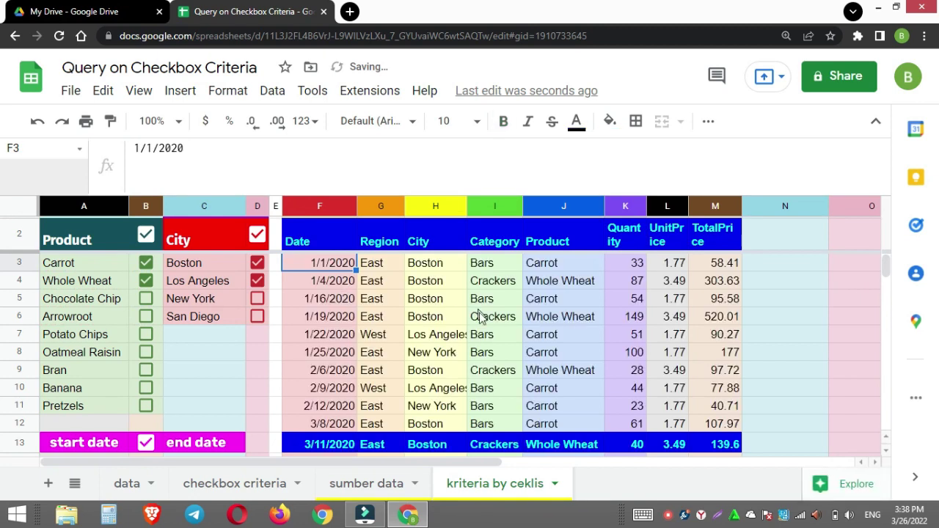
Test the query by unticking Carrot and Whole Wheat and ticking Chocolate Chip in the product list.
left_click(145, 266)
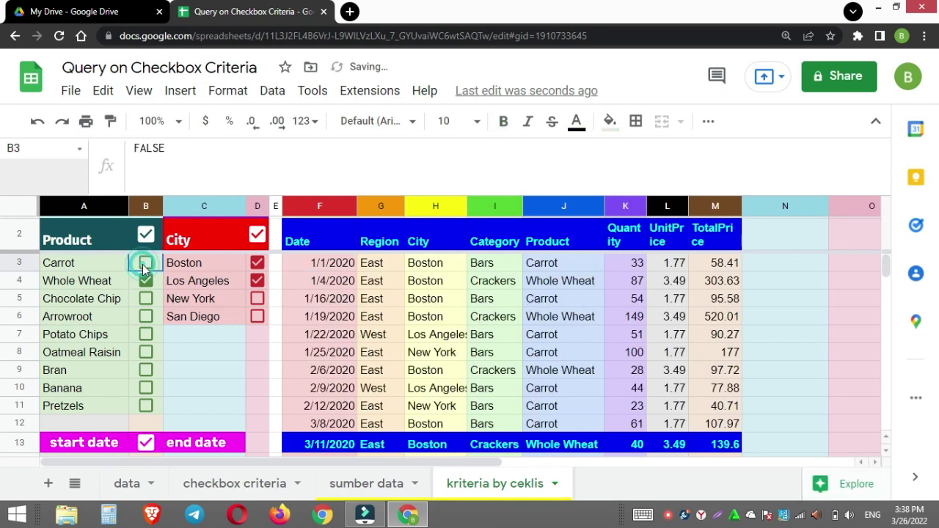
scroll(532, 348, "down", 4)
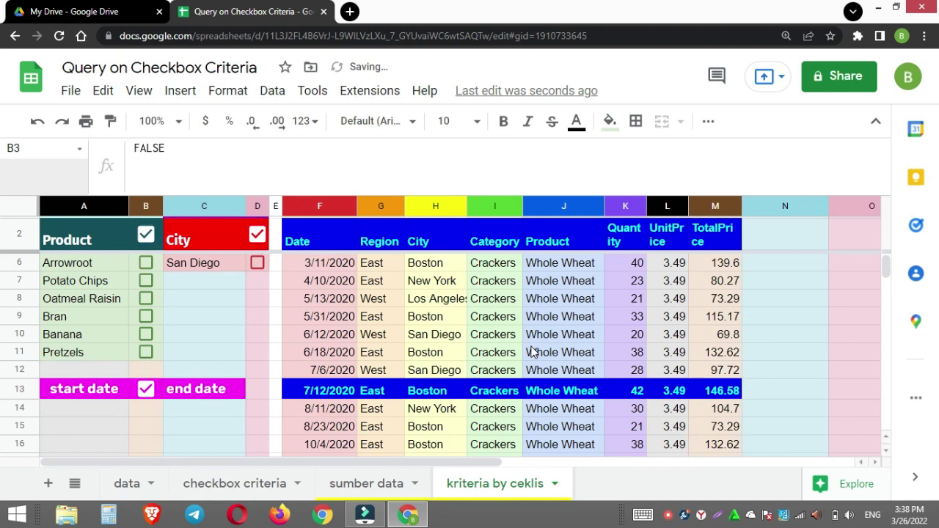
scroll(540, 360, "up", 4)
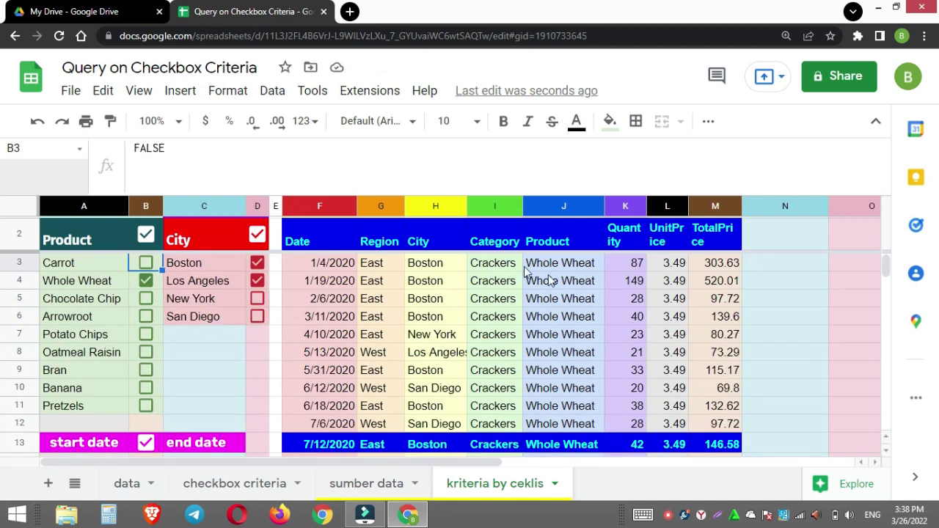
left_click(146, 281)
left_click(144, 299)
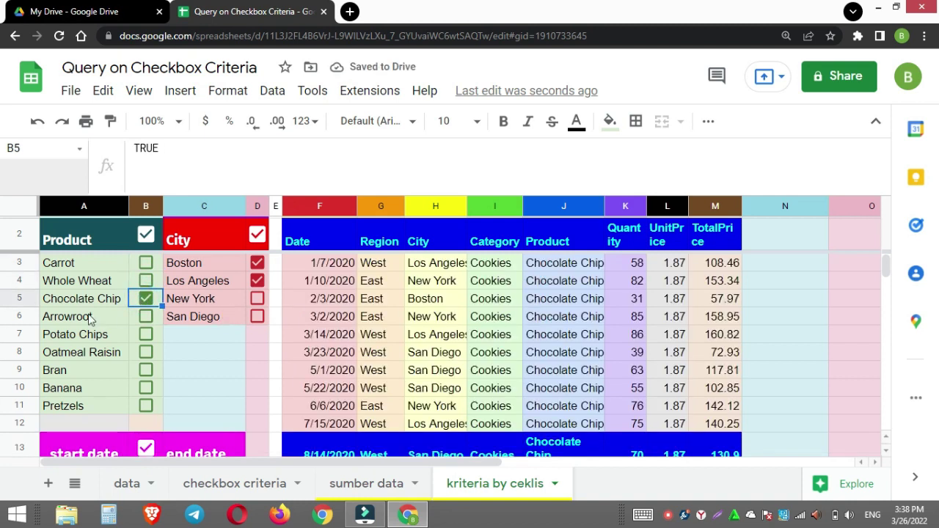
Test further products by ticking Arrowroot, unticking Chocolate Chip, and switching the selection from Arrowroot to Potato Chips.
left_click(146, 317)
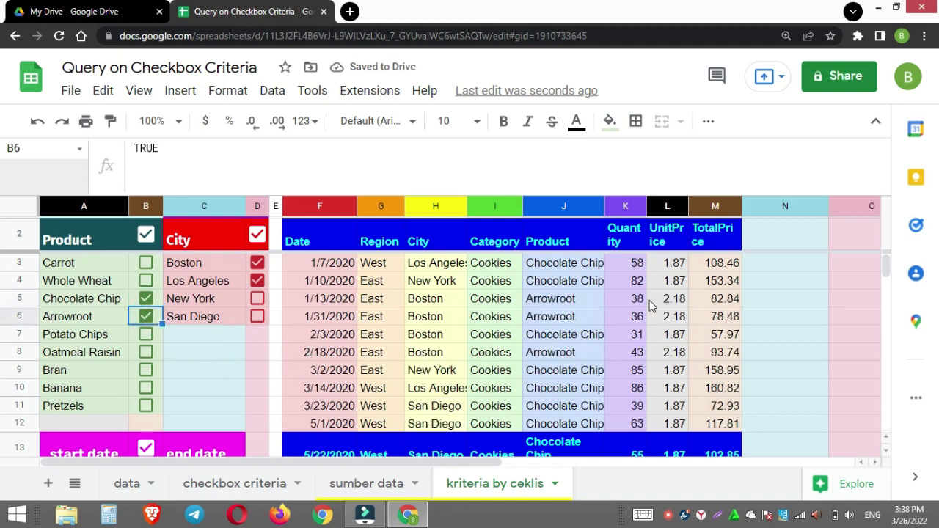
left_click(147, 301)
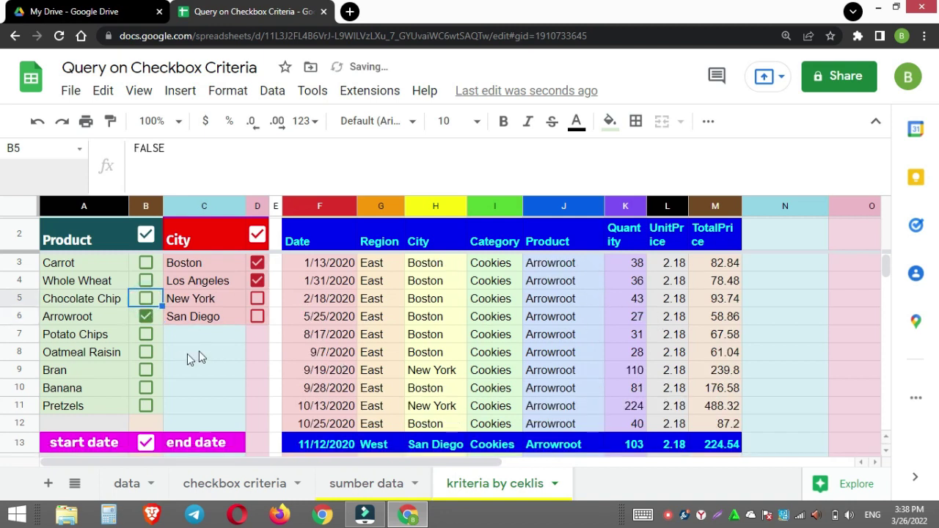
left_click(144, 336)
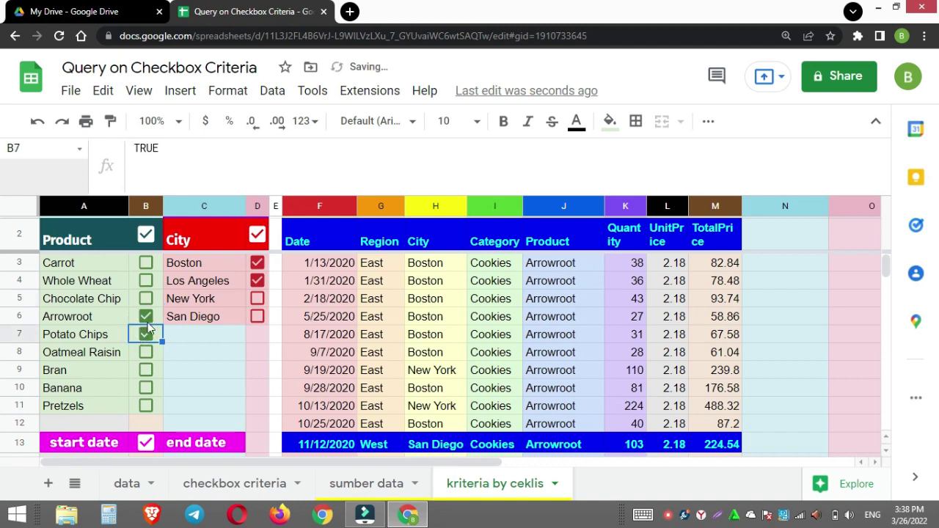
left_click(145, 316)
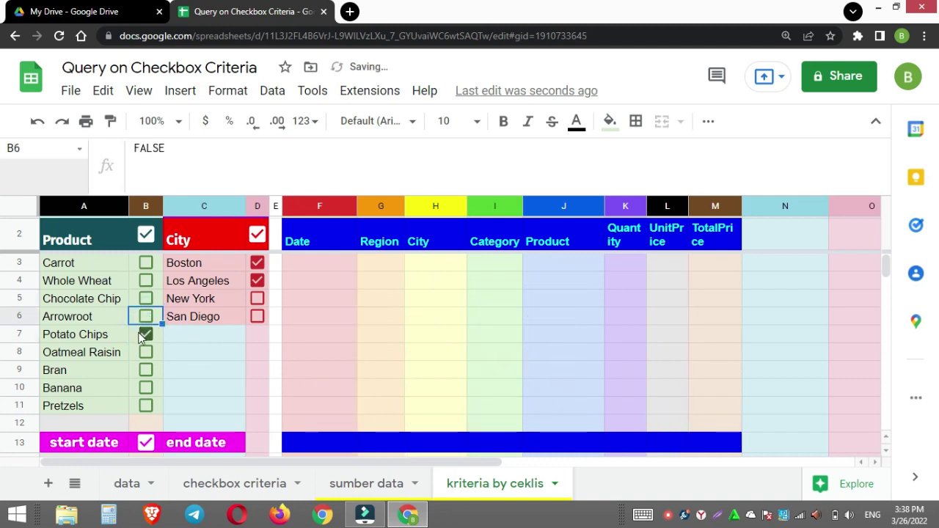
Duplicate the block of four product conditions in F2's query at the end of the last condition, inside the closing bracket.
left_click(310, 242)
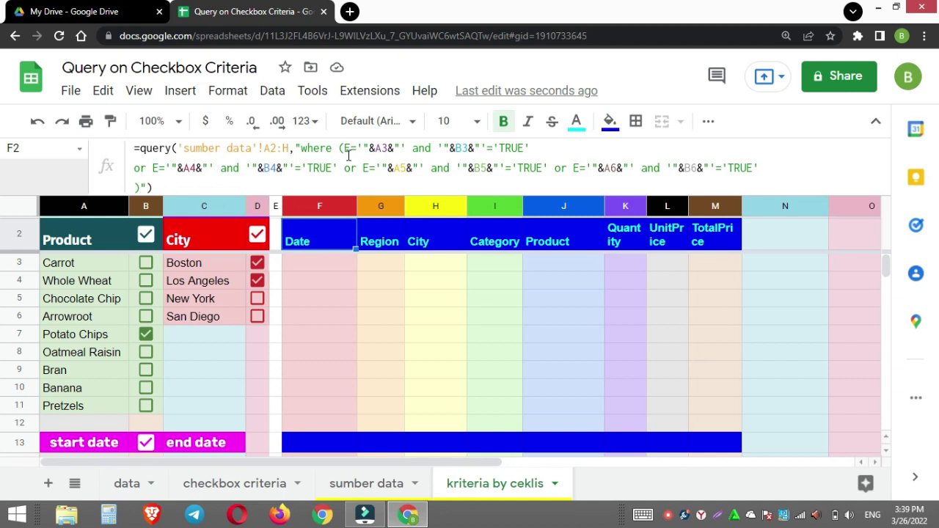
left_click_drag(343, 148, 759, 163)
key("ctrl+c")
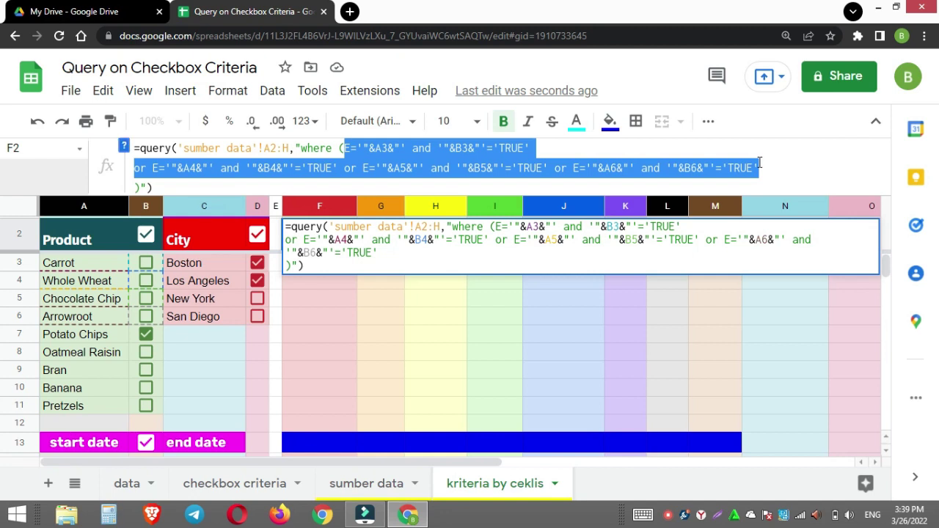
left_click(771, 167)
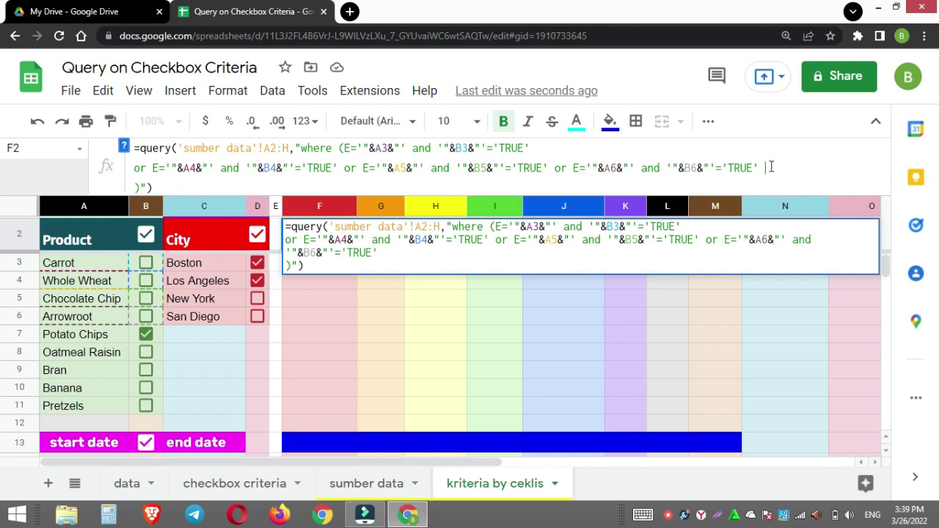
key("ctrl+v")
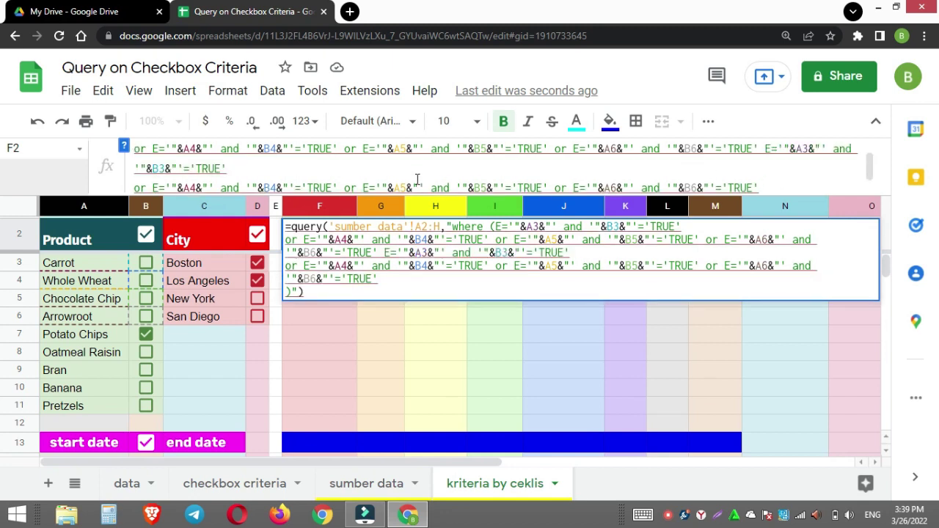
Enlarge the formula bar and join the duplicated block to the original conditions with or.
left_click_drag(567, 194, 555, 250)
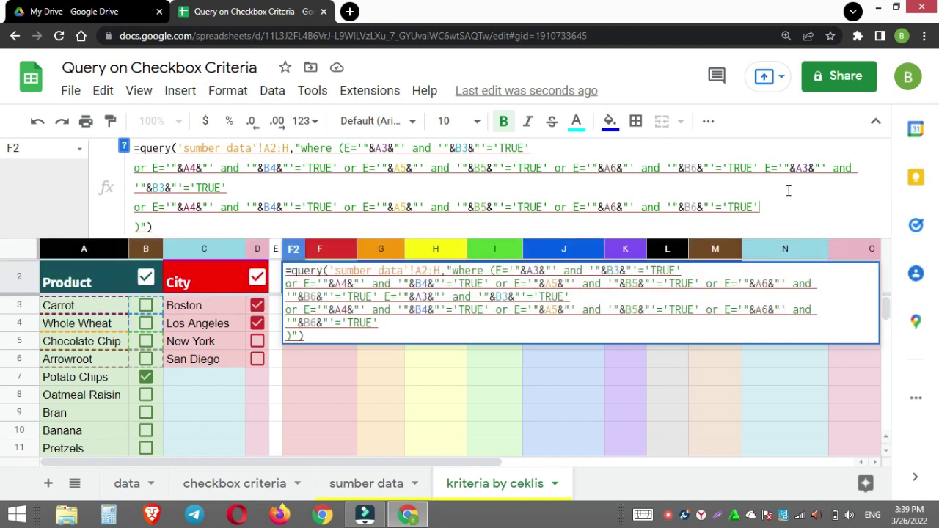
left_click(770, 173)
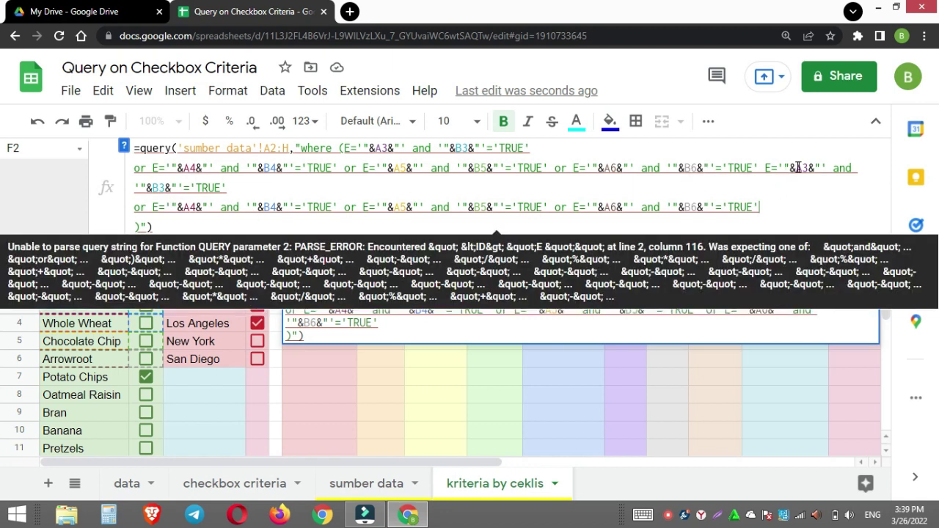
left_click(802, 166)
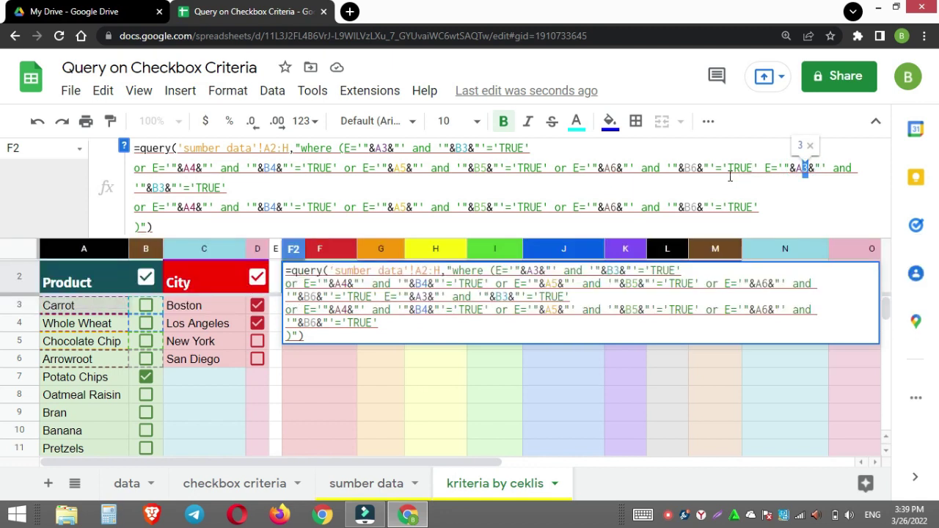
left_click(761, 166)
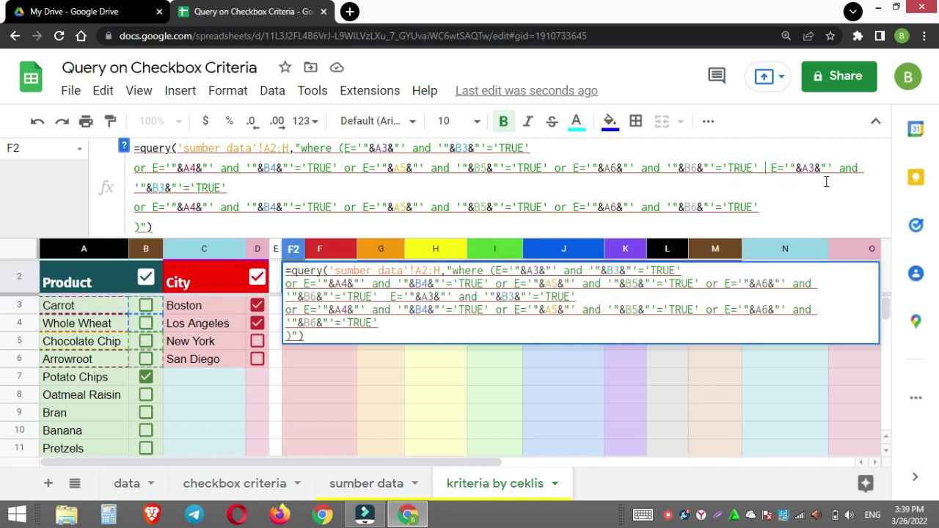
type("or")
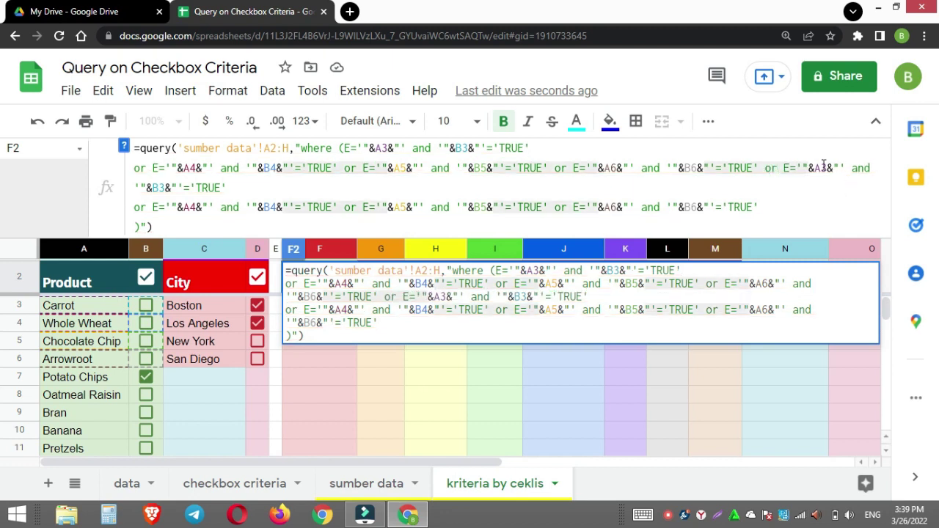
Point the first two duplicated conditions to A7 and B7, and to A8 and B8.
left_click_drag(820, 166, 826, 166)
type("7")
left_click_drag(159, 189, 195, 207)
type("7")
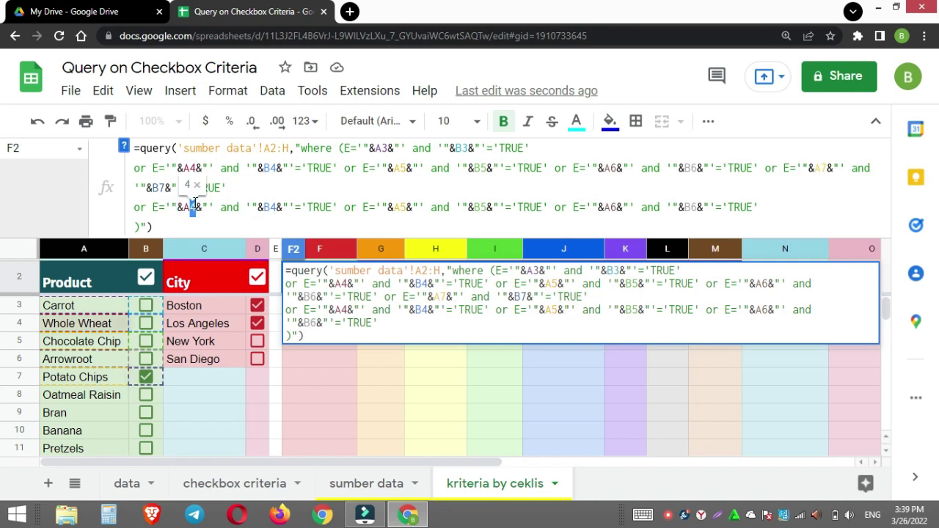
type("8")
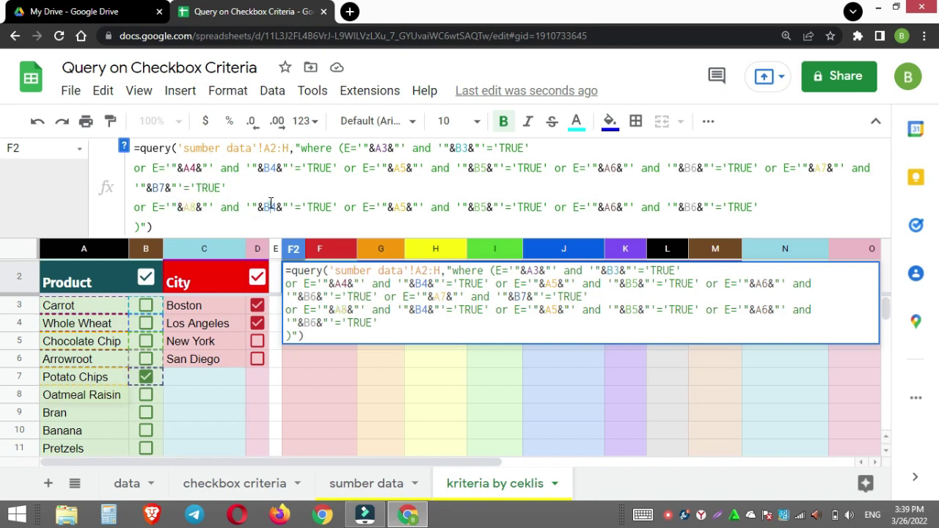
type("8")
Point the last two duplicated conditions to A9 and B9, and to A10 and B10.
left_click_drag(400, 207, 406, 207)
type("9")
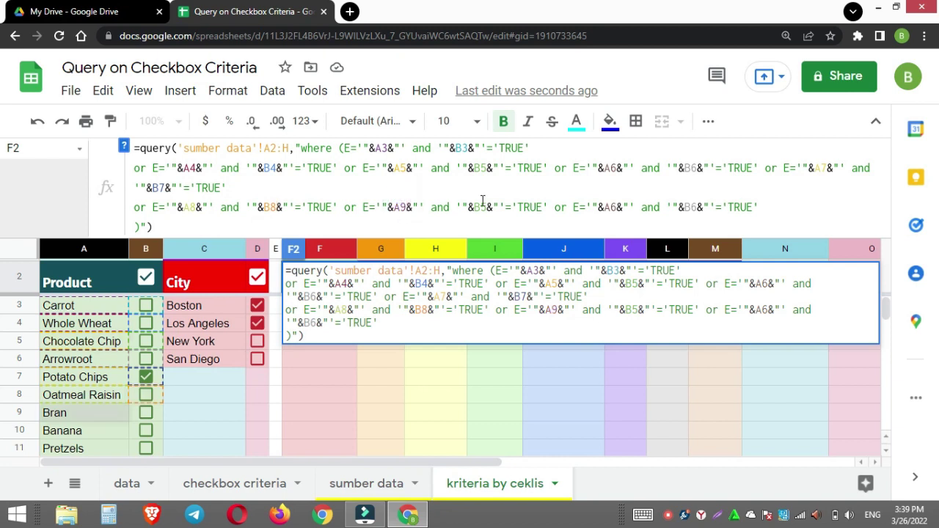
type("9")
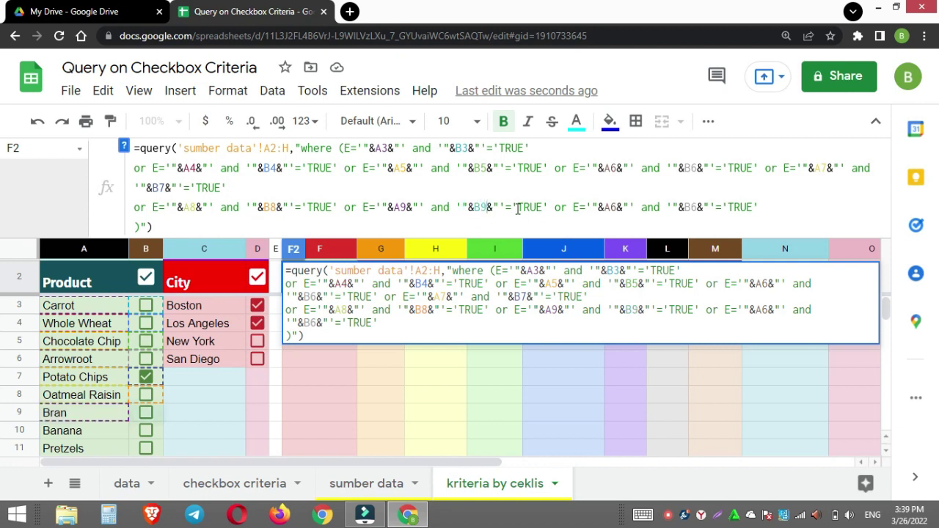
left_click_drag(615, 207, 608, 207)
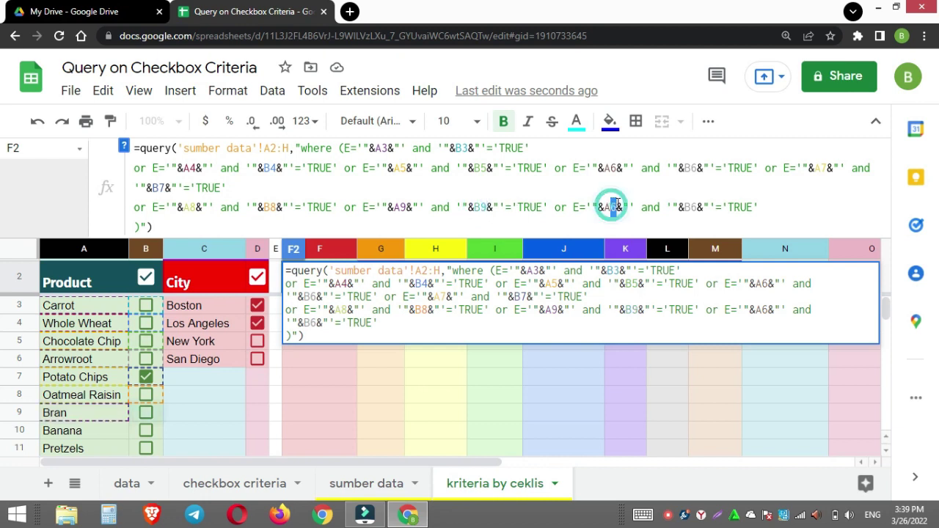
type("10")
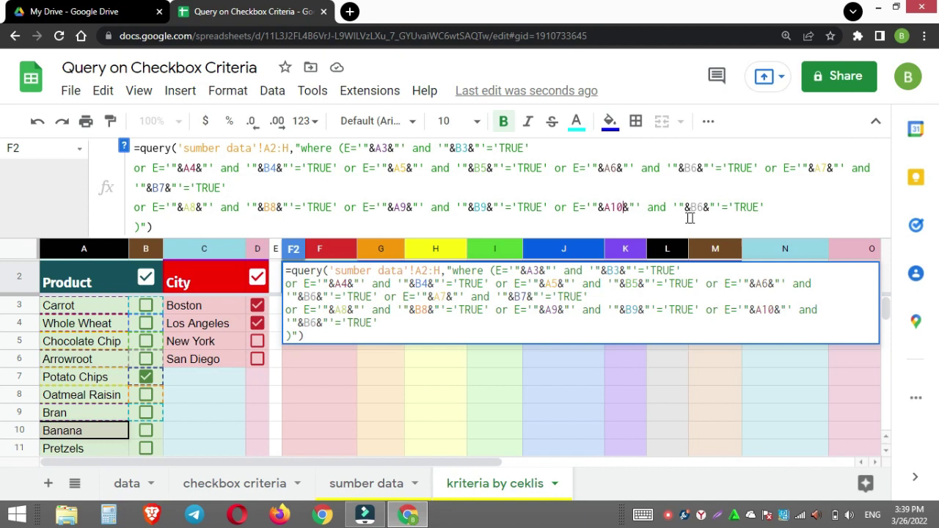
left_click_drag(704, 207, 698, 207)
type("10")
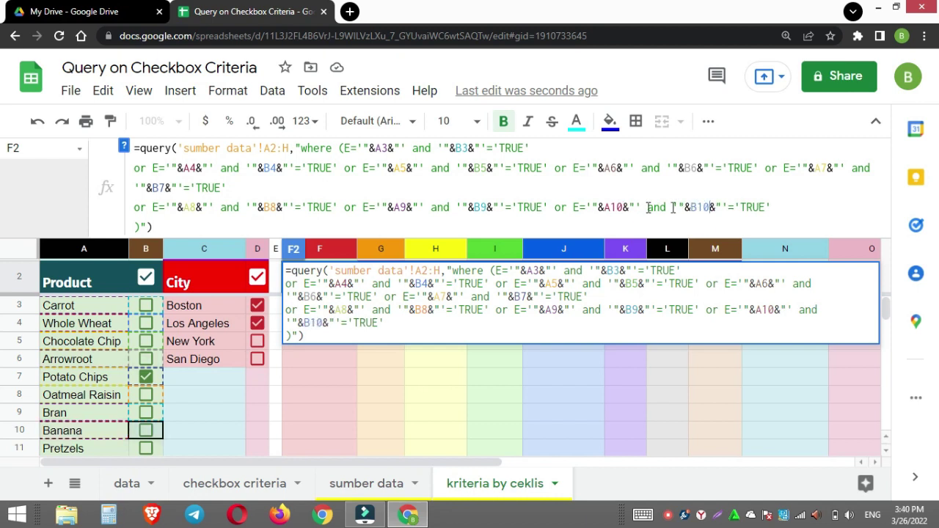
Append a copy of the A10 and B10 condition with its leading or, point it to A11 and B11, and enter the formula.
left_click_drag(556, 207, 773, 206)
key("ctrl+c")
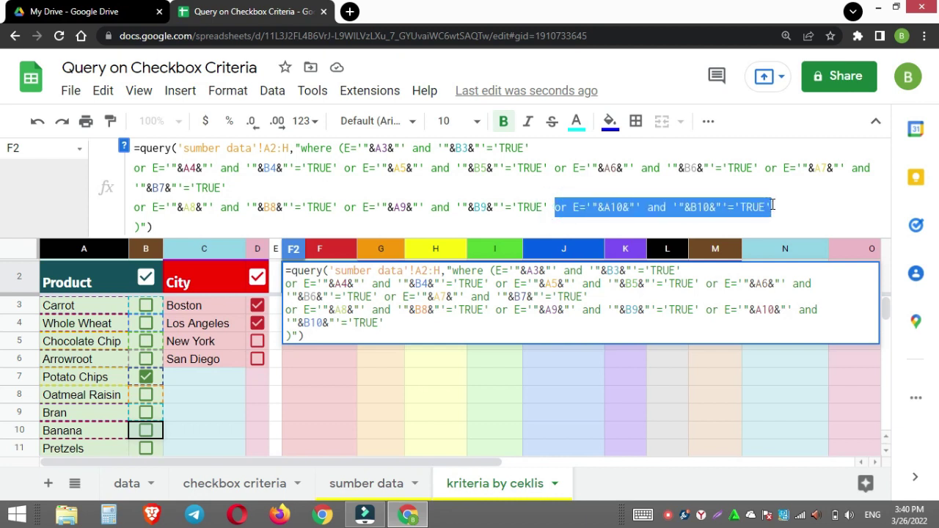
left_click(792, 207)
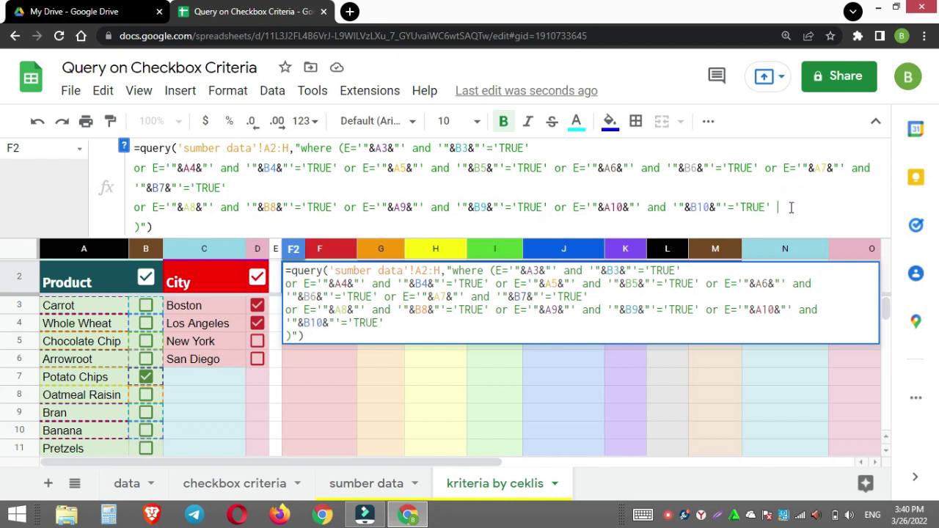
key("ctrl+v")
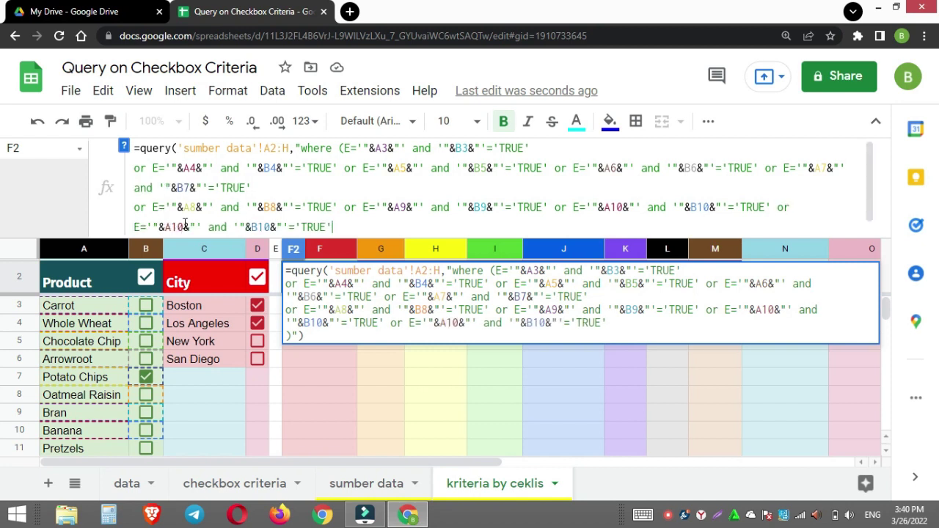
left_click_drag(180, 228, 184, 227)
type("1")
left_click_drag(263, 227, 268, 227)
type("1")
key("Return")
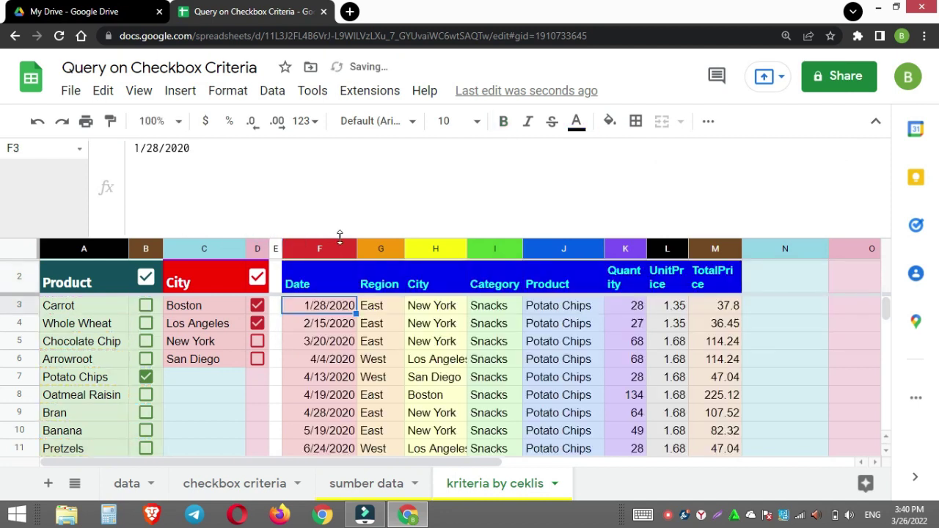
Shrink the formula bar to a single line and tick New York and San Diego in the City list.
left_click_drag(340, 235, 340, 151)
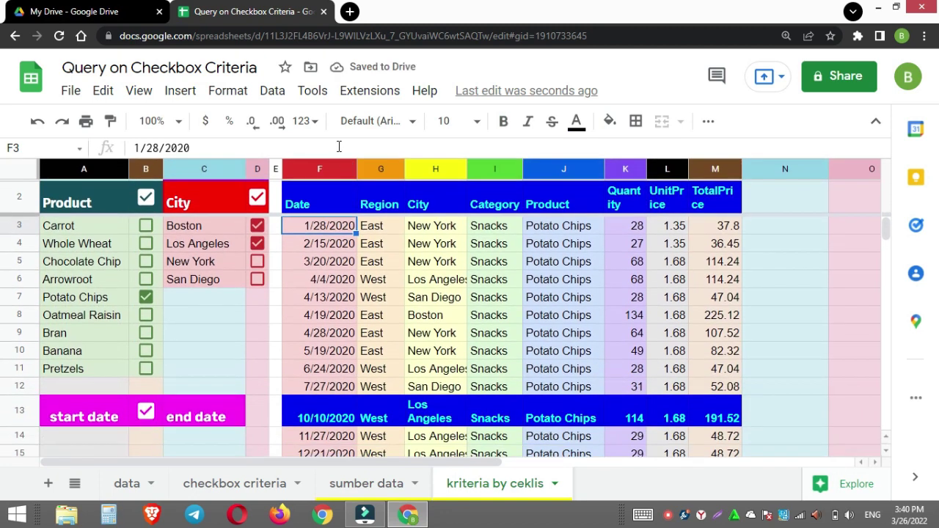
left_click(220, 337)
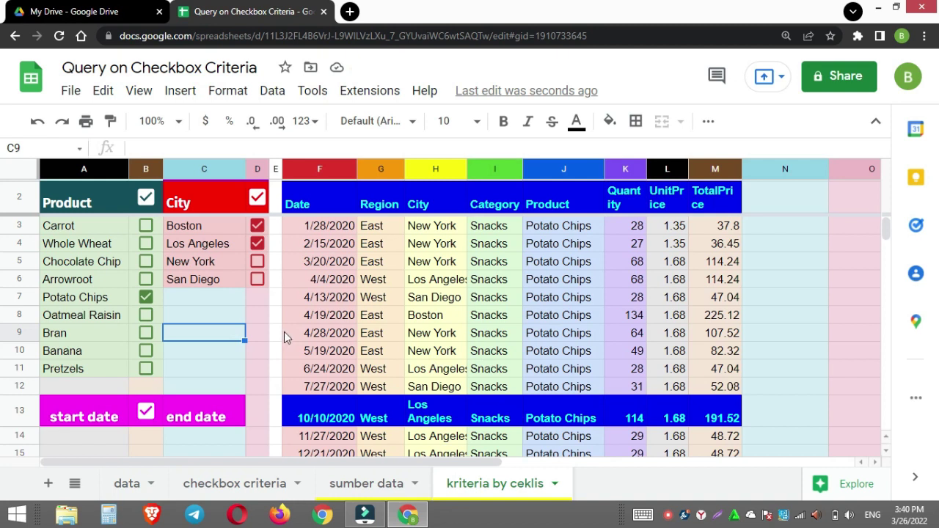
left_click(257, 262)
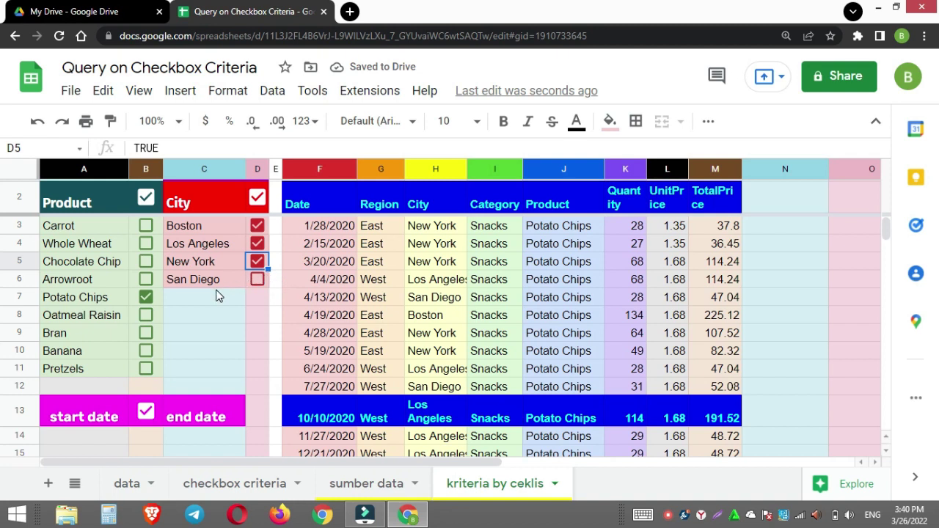
left_click(257, 280)
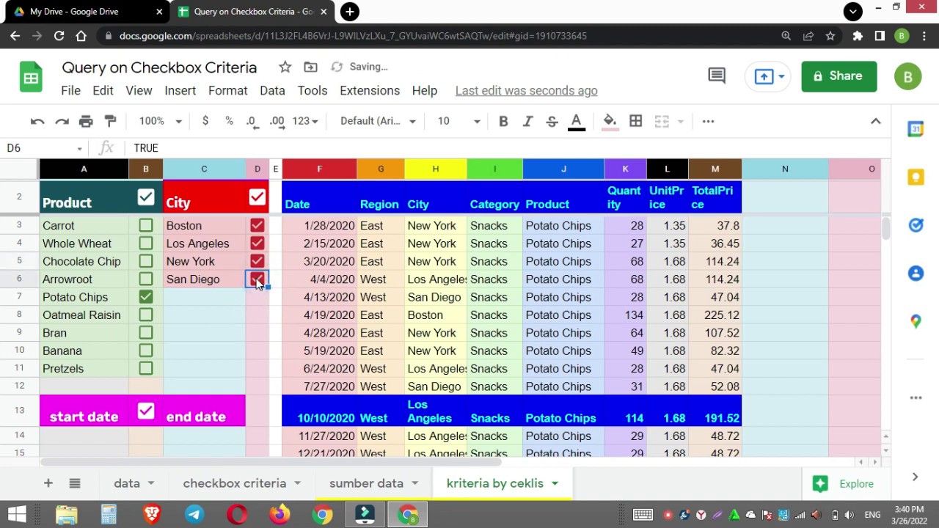
Test the product query by unticking Potato Chips and ticking Oatmeal Raisin, Bran, Banana and Pretzels in turn, leaving only Pretzels ticked.
left_click(147, 300)
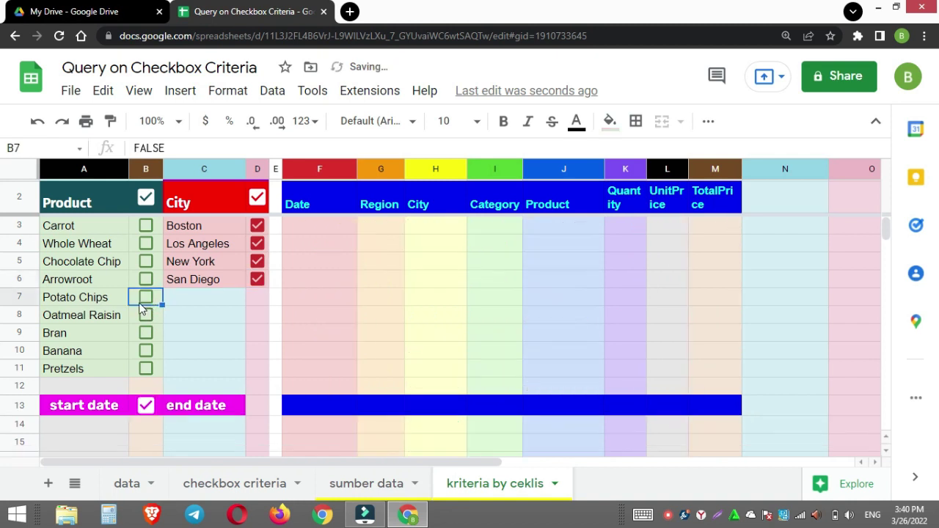
left_click(146, 315)
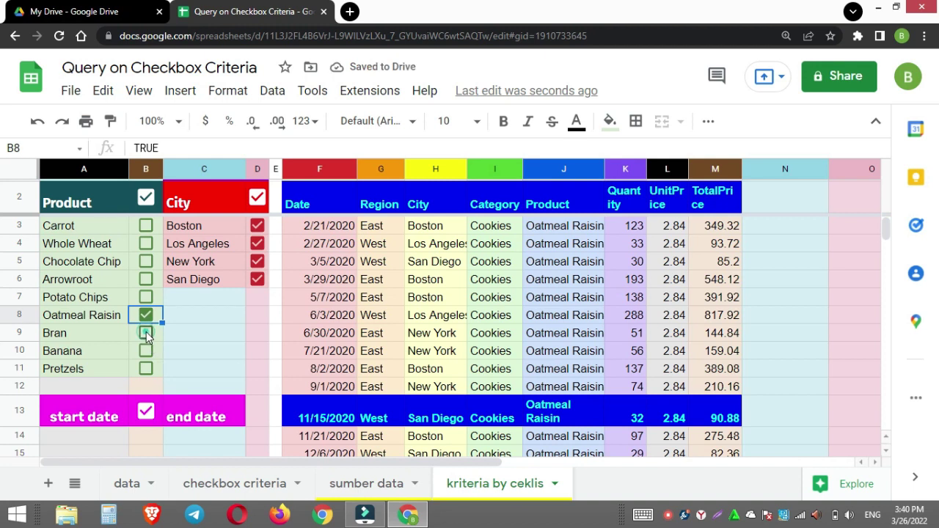
left_click(147, 334)
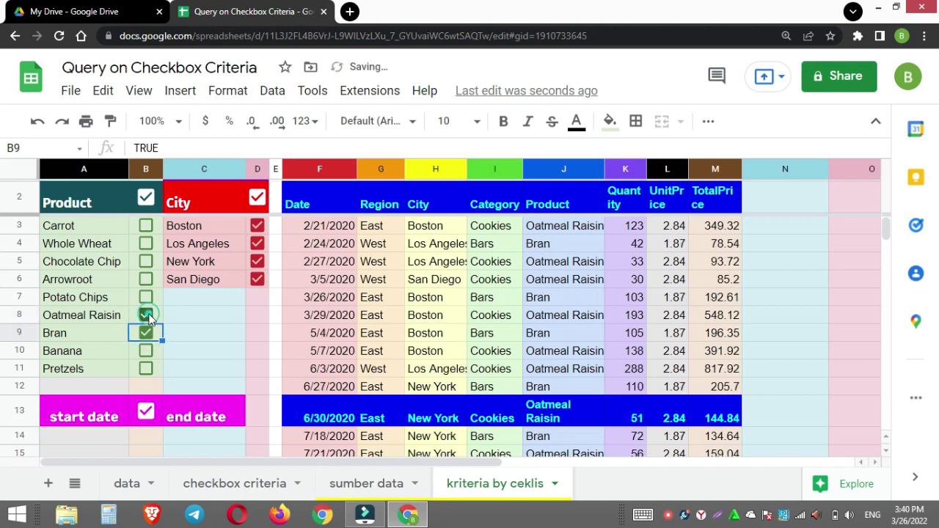
left_click(147, 316)
left_click(146, 352)
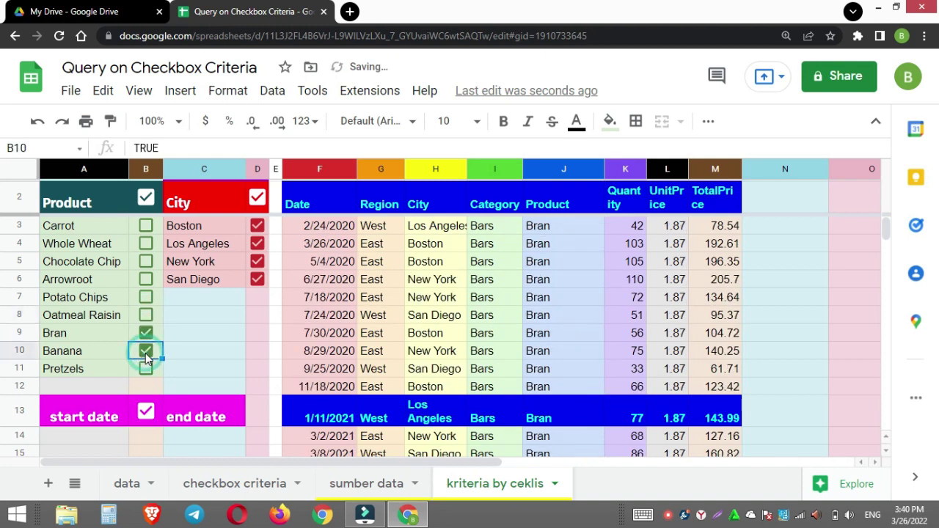
left_click(148, 334)
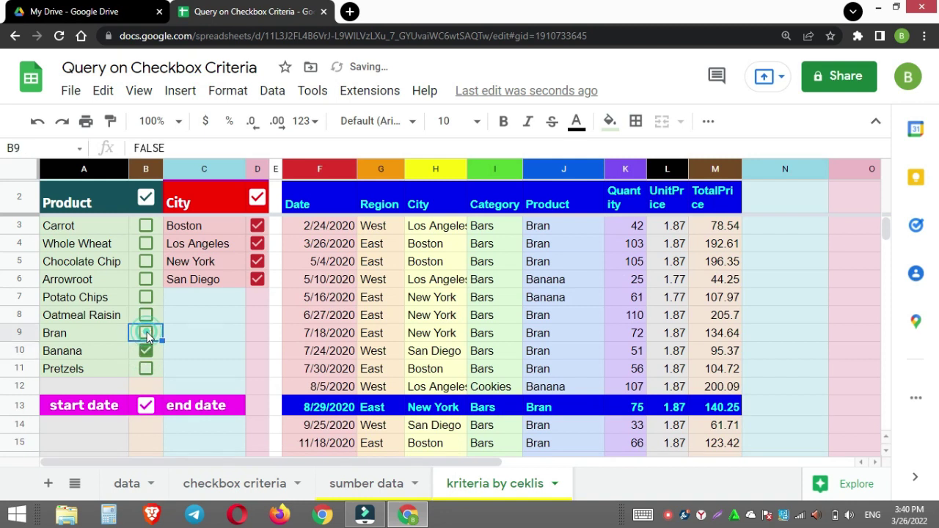
left_click(146, 369)
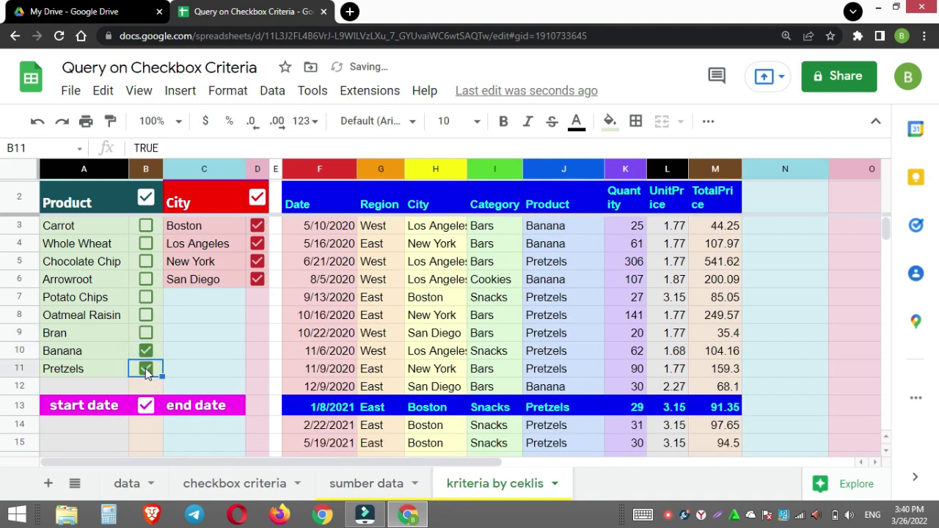
left_click(146, 352)
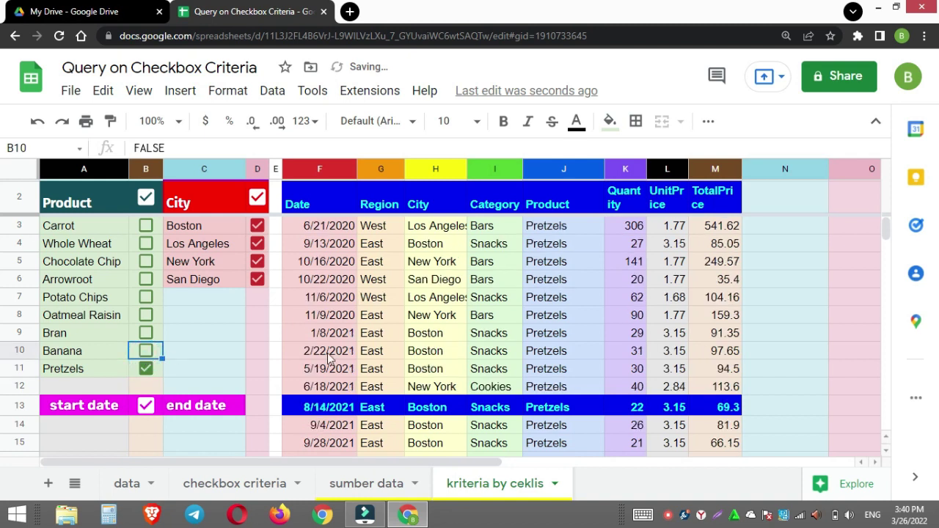
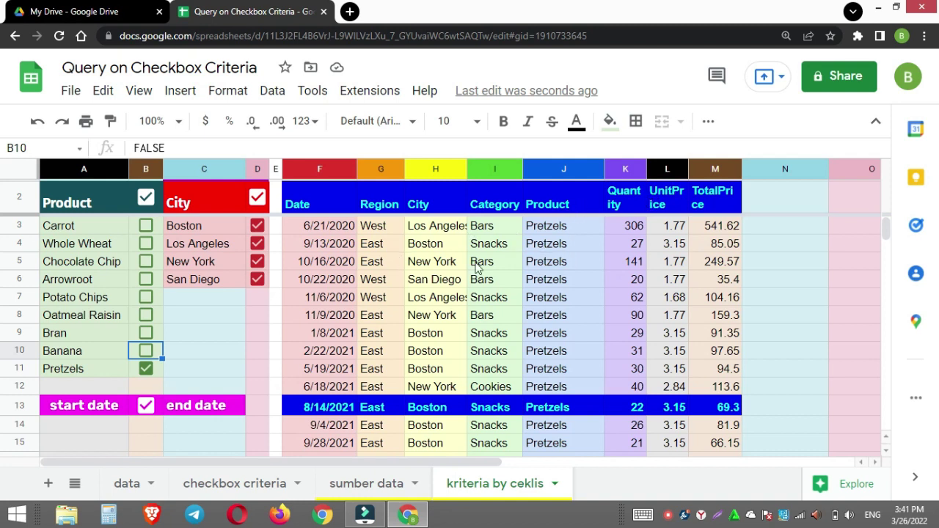
Open the F2 query formula in an enlarged formula bar and add and (C= after the product conditions' closing parenthesis.
left_click(331, 227)
left_click(345, 202)
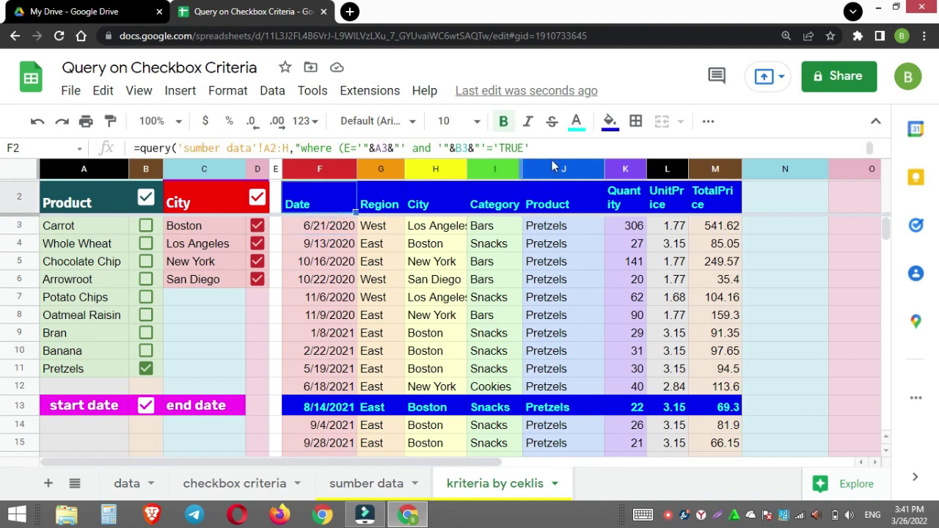
left_click(571, 149)
left_click_drag(561, 210, 554, 271)
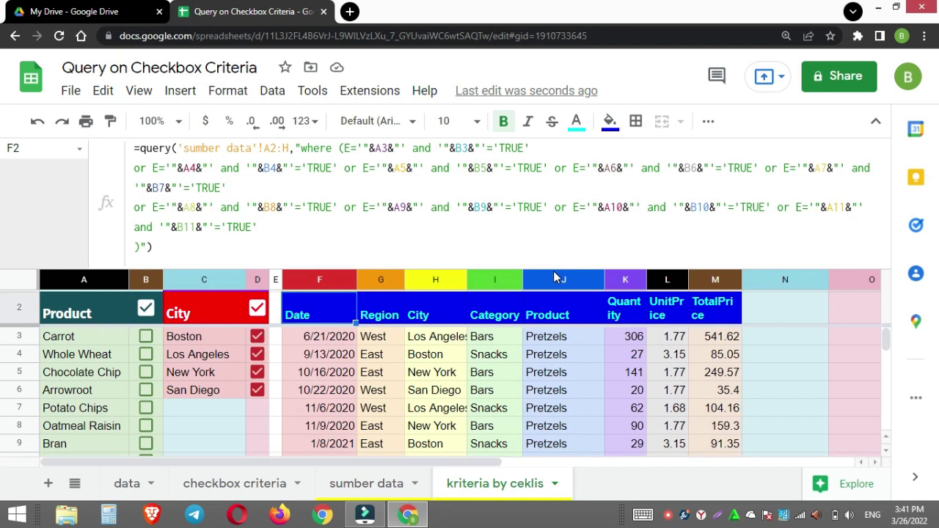
left_click(200, 249)
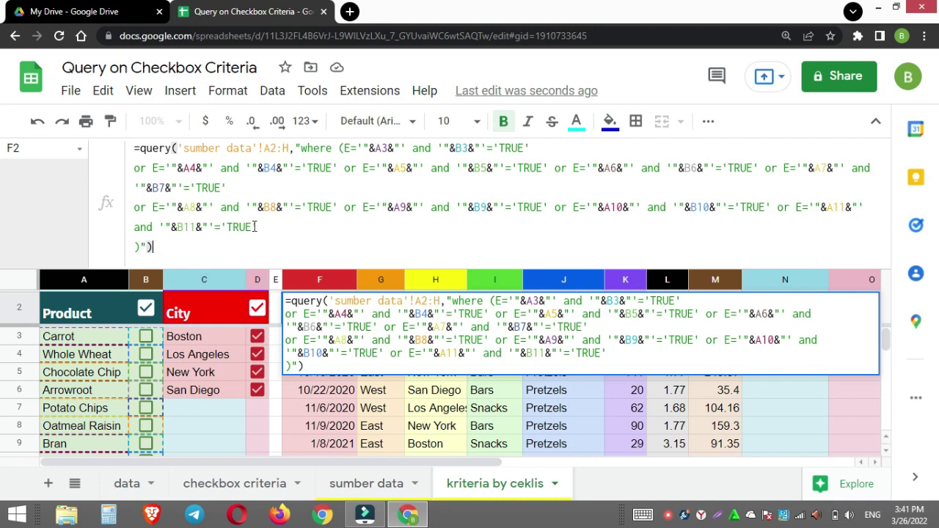
left_click(138, 247)
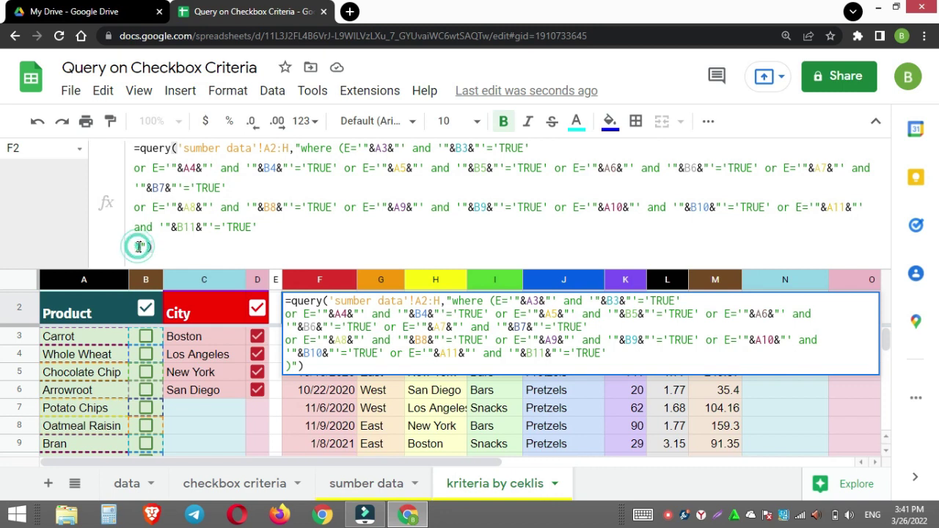
type("and ")
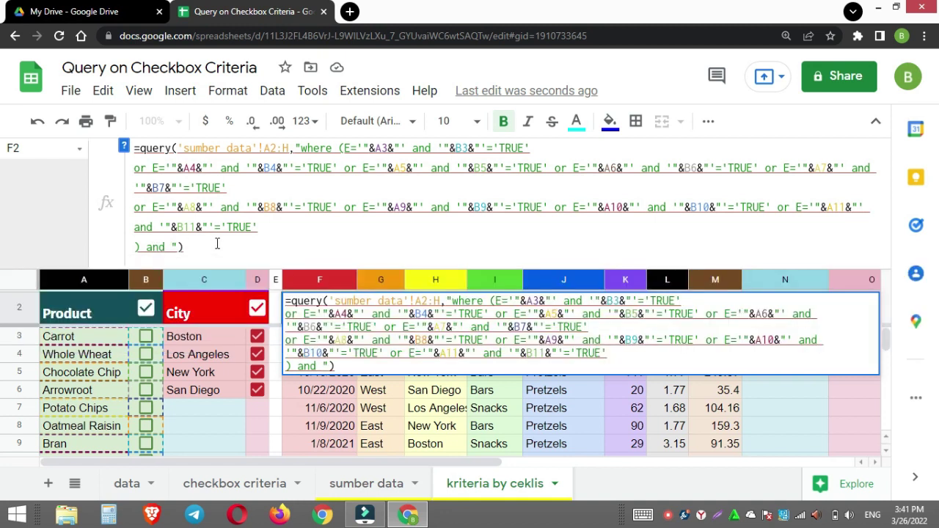
type("(")
type("C=")
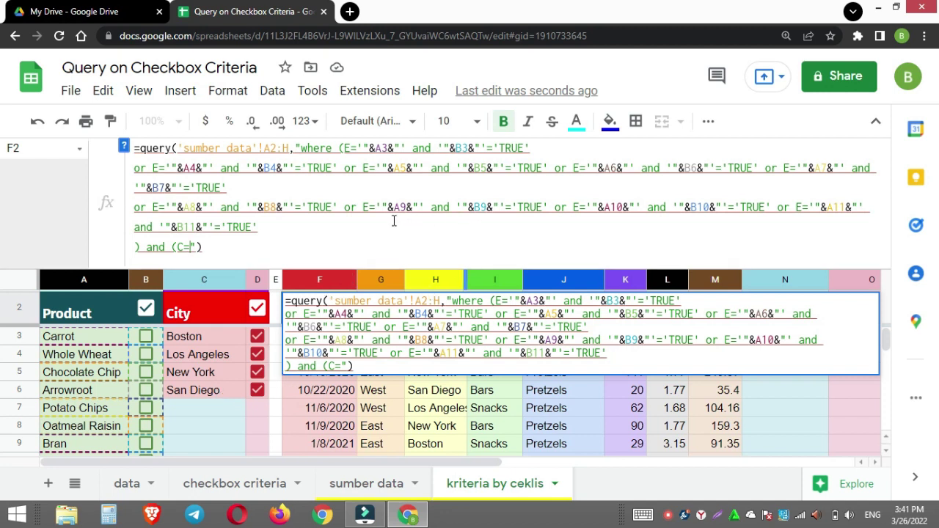
Reuse the quoted A9 reference as the value of the C= condition and point it to C3.
left_click_drag(376, 207, 425, 206)
key("ctrl+c")
left_click(189, 248)
key("ctrl+v")
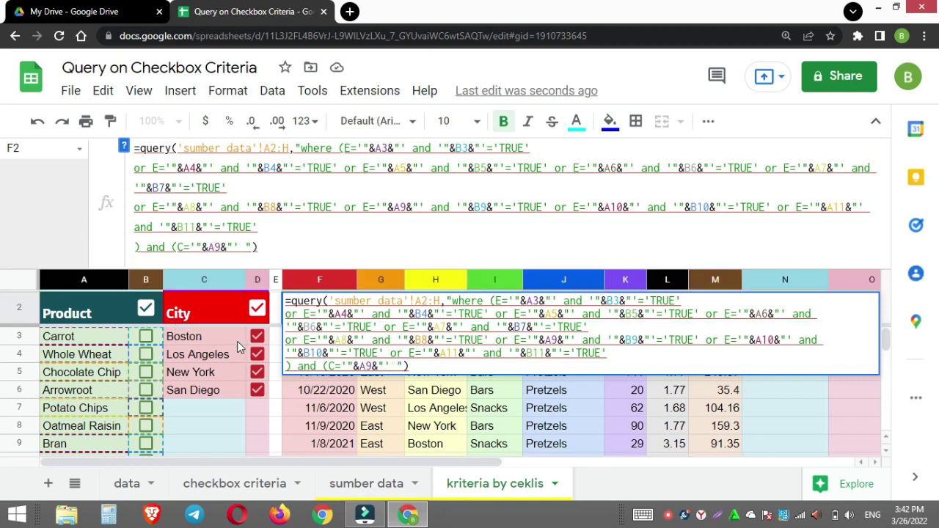
double_click(211, 245)
type("C")
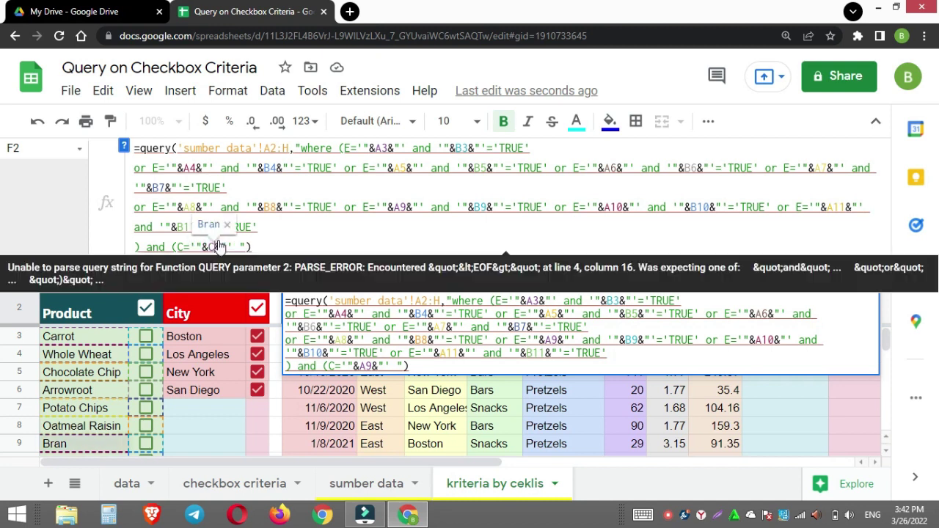
type("3")
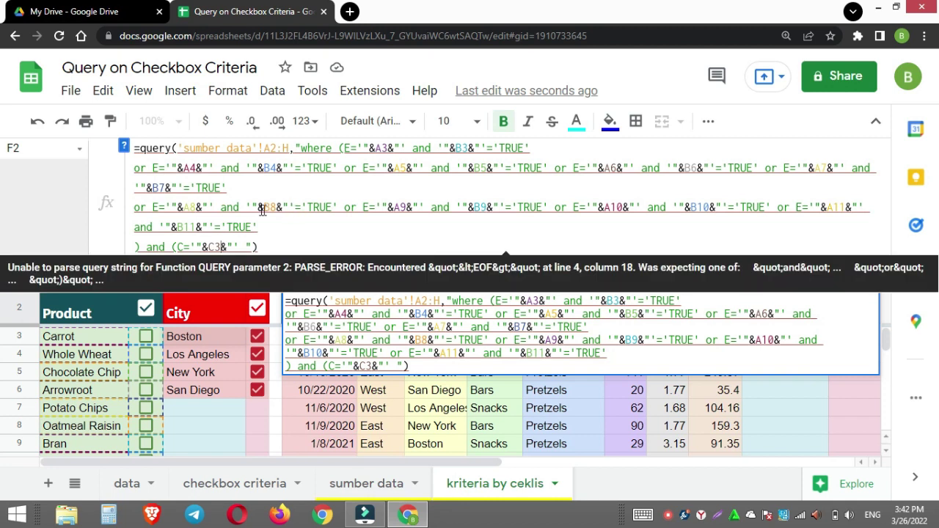
Append a copy of the B8 'TRUE' condition after the C3 reference, point it to D3, and enter the formula.
left_click_drag(221, 208, 337, 209)
key("ctrl+c")
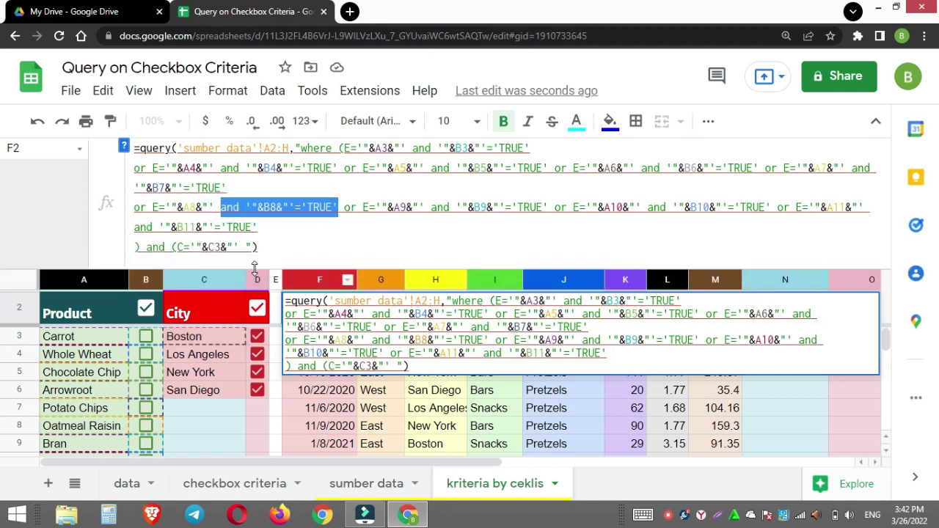
left_click(240, 247)
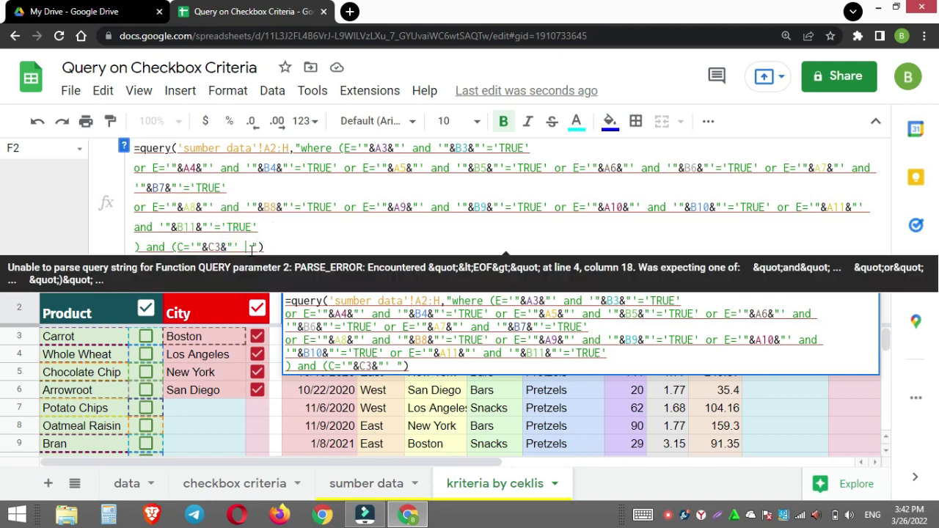
key("ctrl+v")
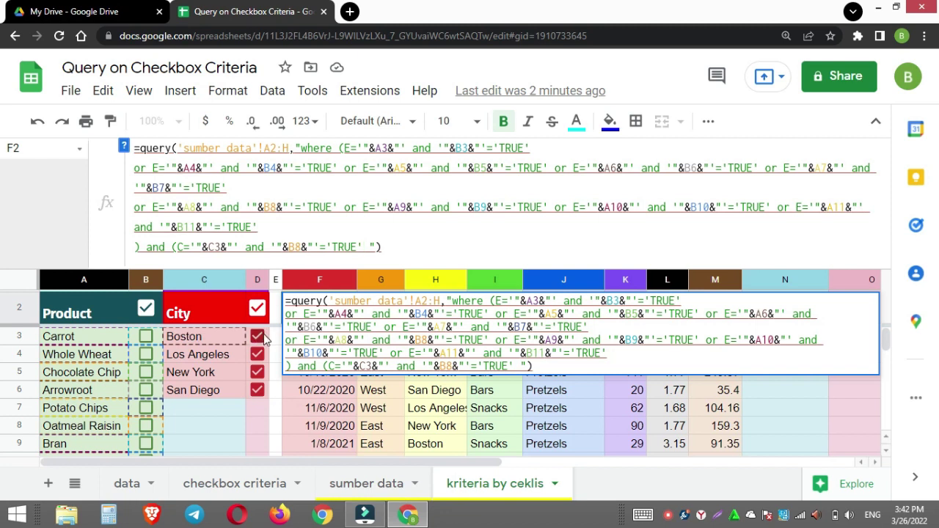
left_click_drag(288, 247, 303, 245)
key("BackSpace")
type("D3")
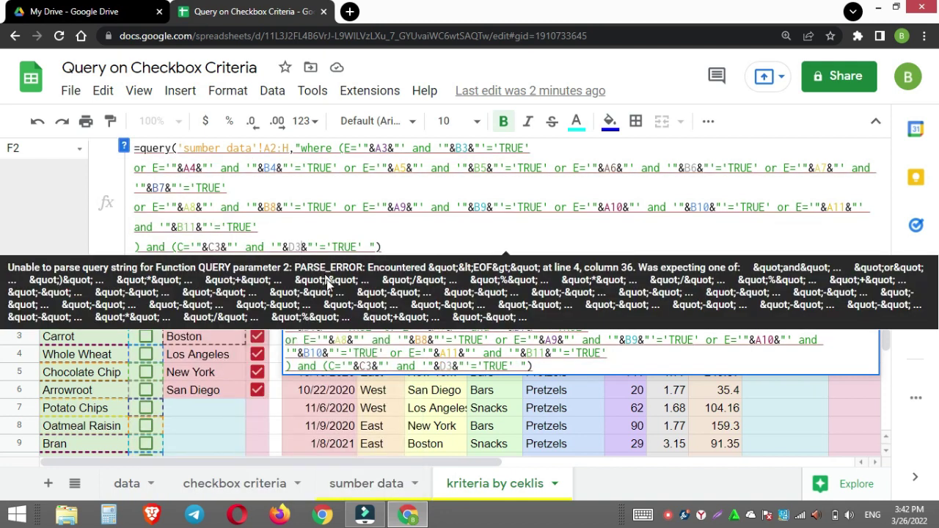
key("Return")
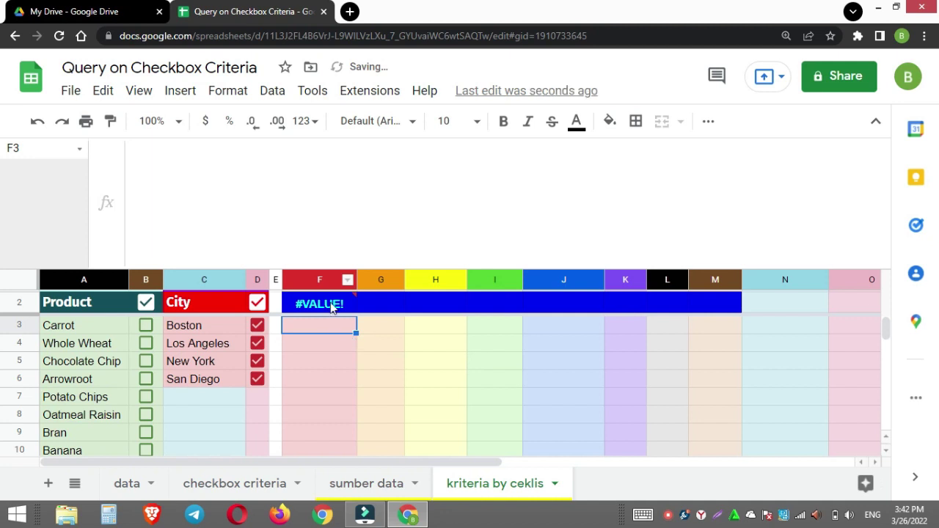
Close the city condition in the F2 formula with a parenthesis before the ending quote and enter the formula.
left_click(331, 307)
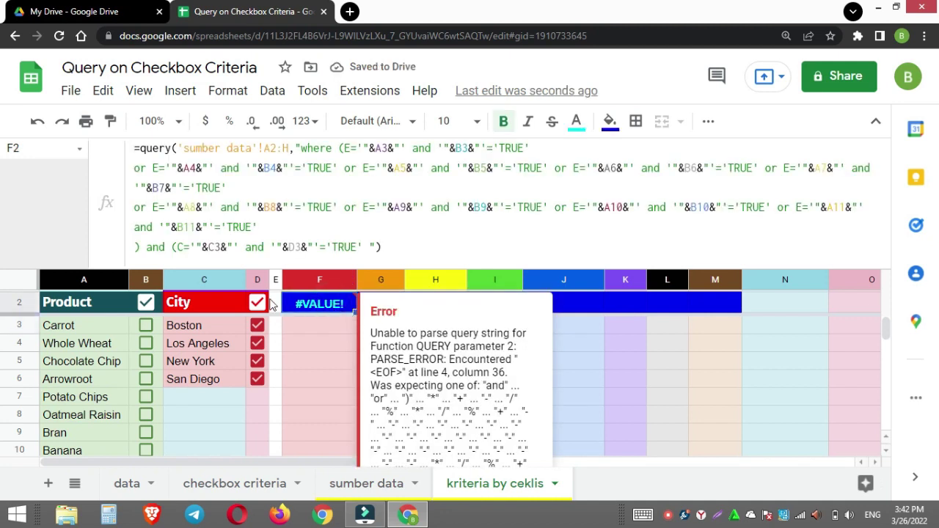
left_click(405, 248)
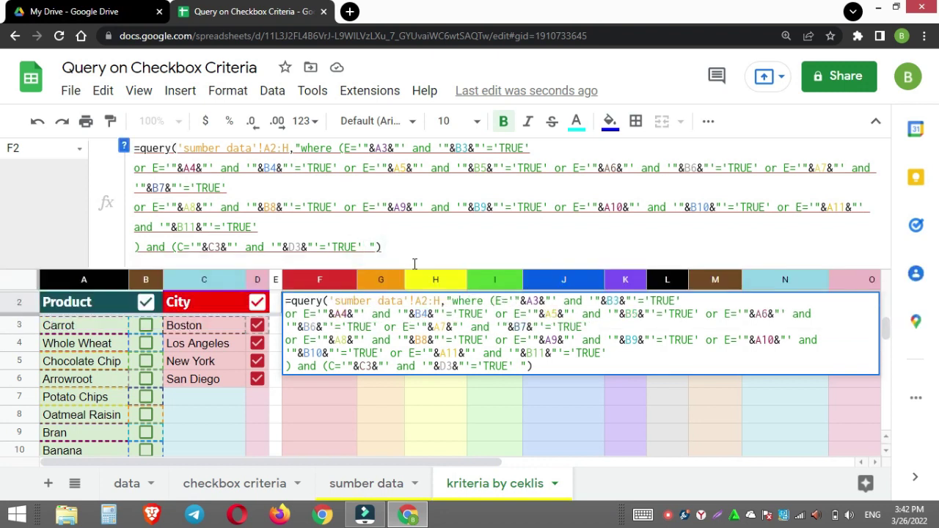
type(")")
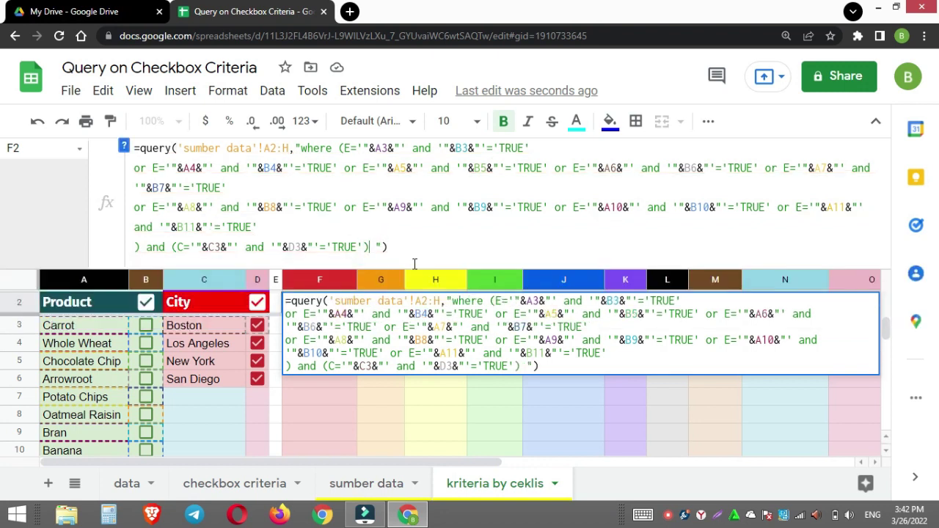
key("BackSpace")
left_click(562, 258)
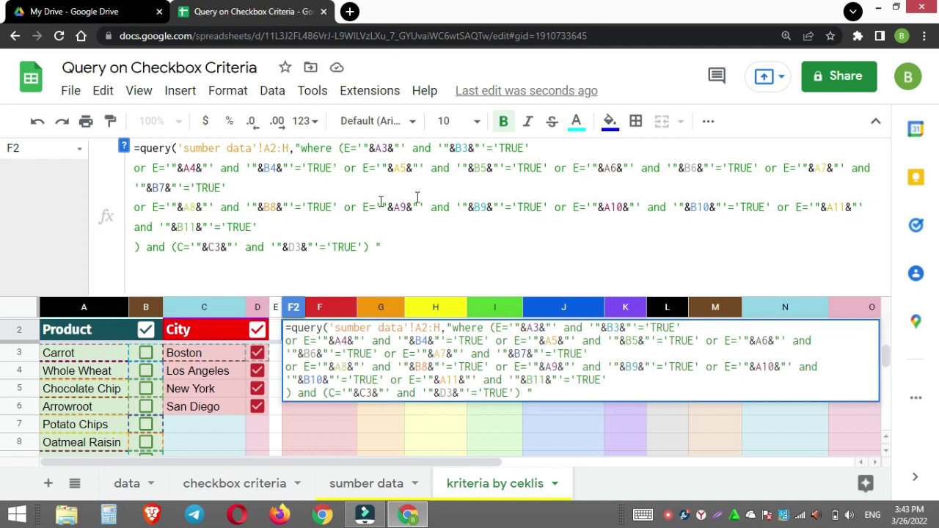
type(")")
key("Return")
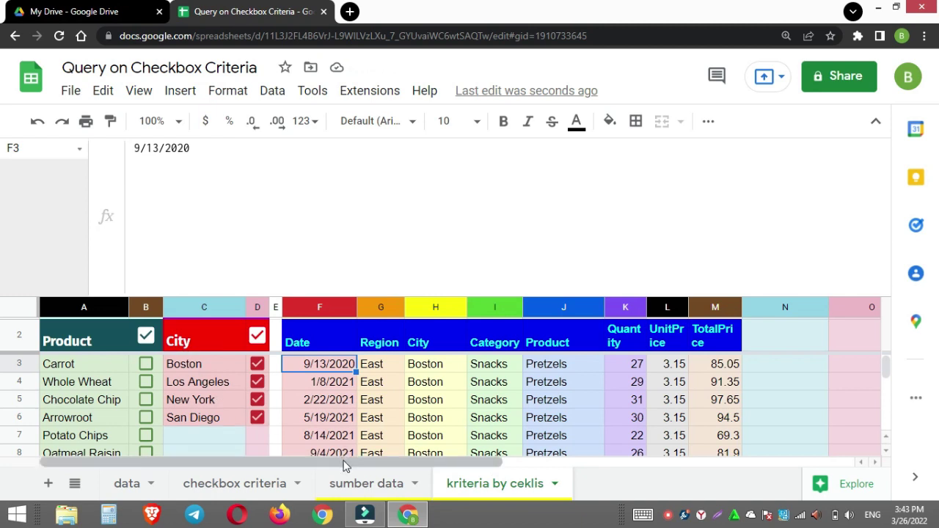
Untick San Diego, New York and Los Angeles so only Boston is selected, and shrink the formula bar to one line.
left_click(258, 418)
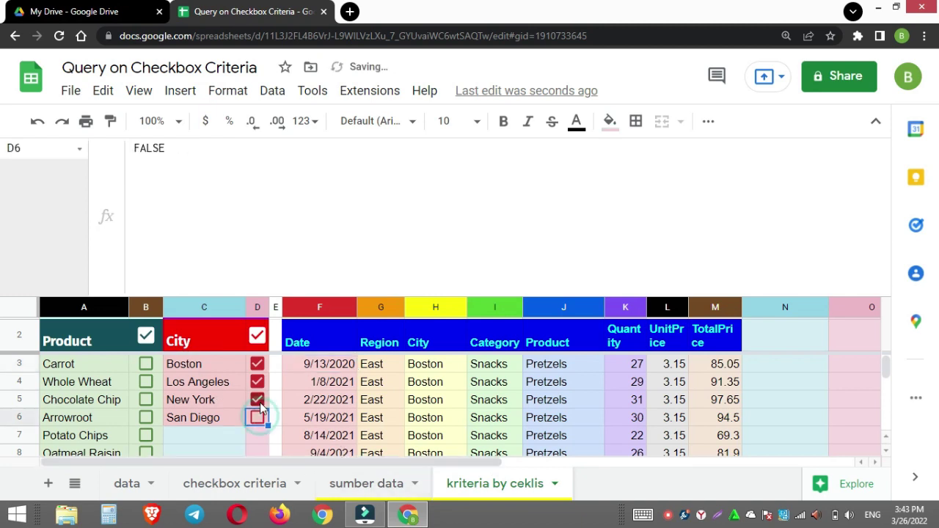
left_click(256, 399)
left_click(257, 381)
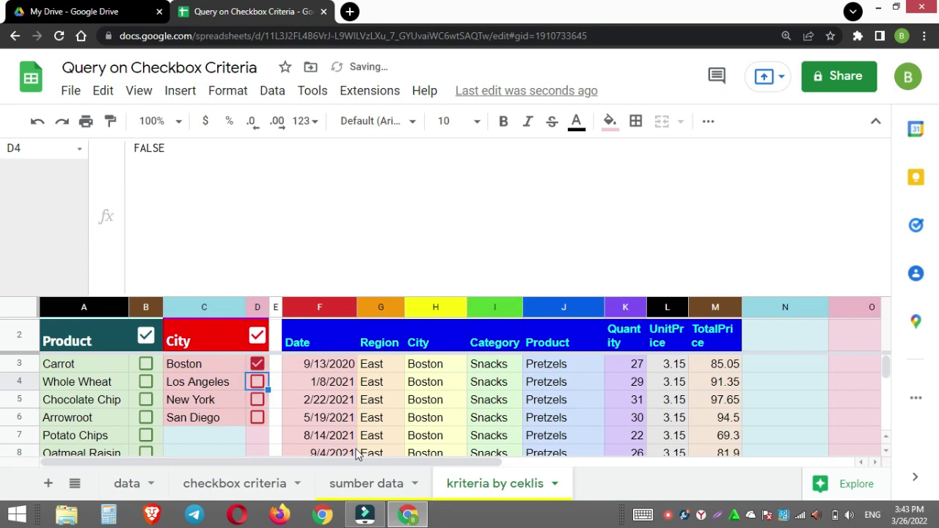
scroll(565, 389, "down", 3)
scroll(565, 352, "up", 1)
left_click_drag(562, 295, 559, 146)
scroll(471, 367, "up", 2)
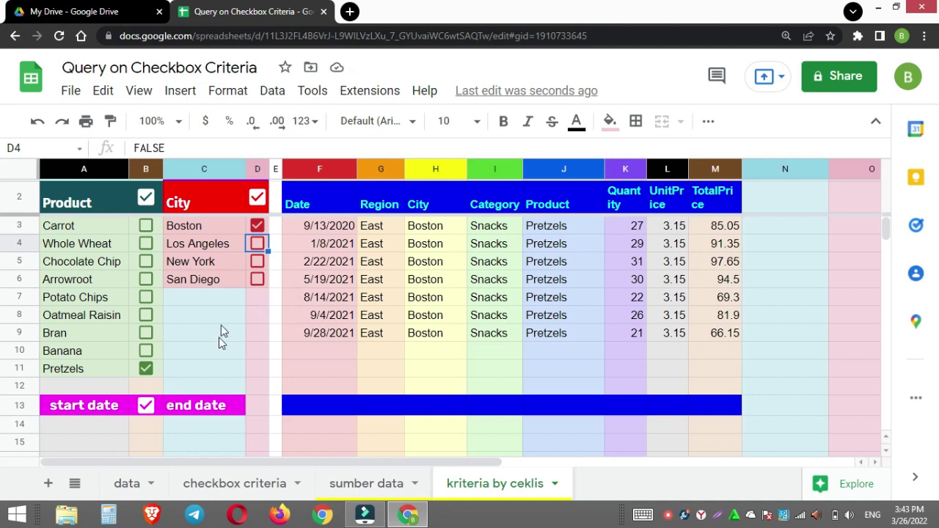
Switch the ticked products from Pretzels to Banana, to Bran, and finally to only Potato Chips and Oatmeal Raisin.
left_click(146, 369)
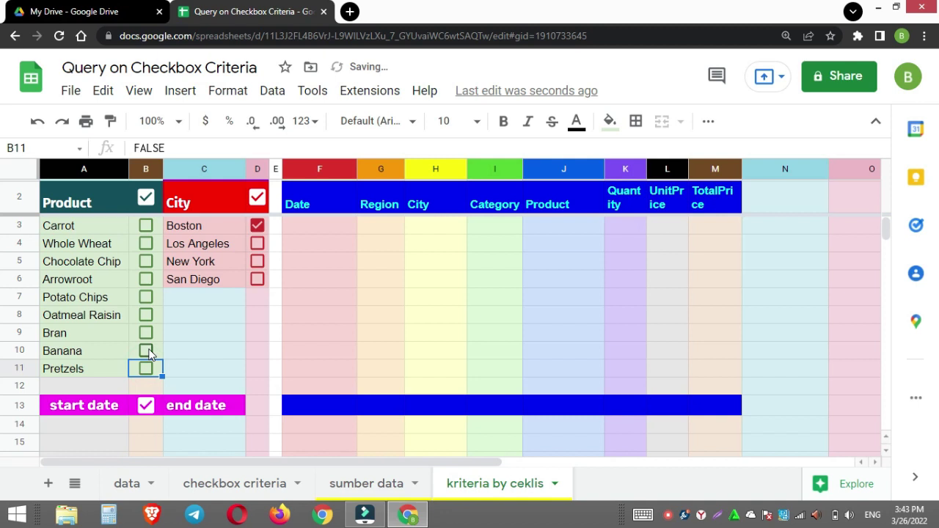
left_click(146, 351)
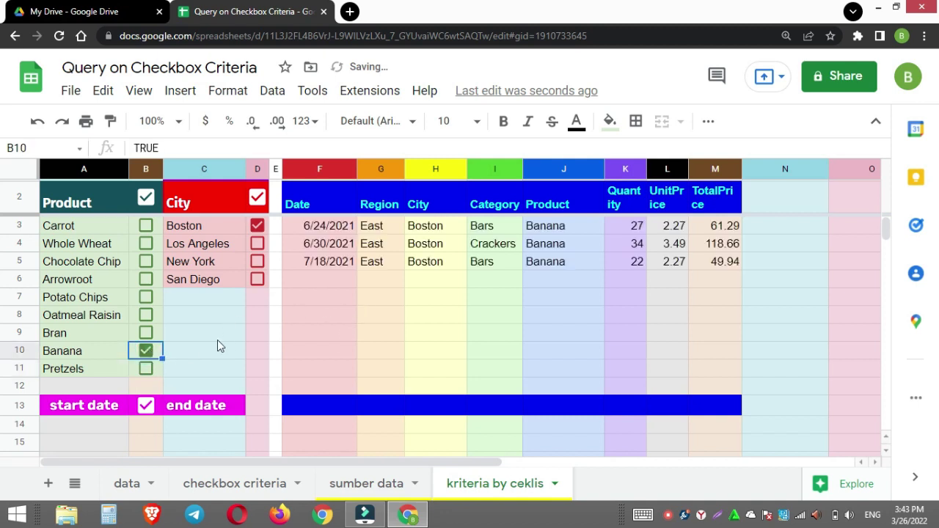
left_click(145, 332)
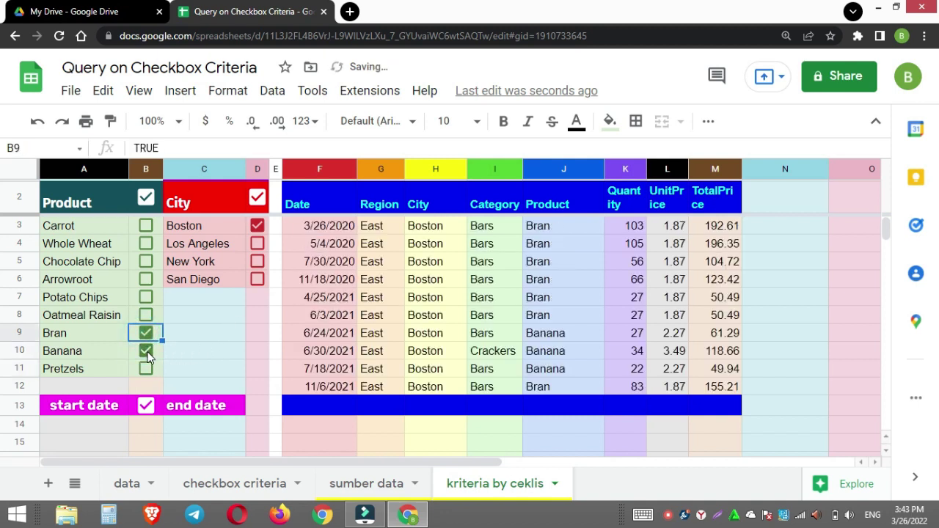
left_click(146, 350)
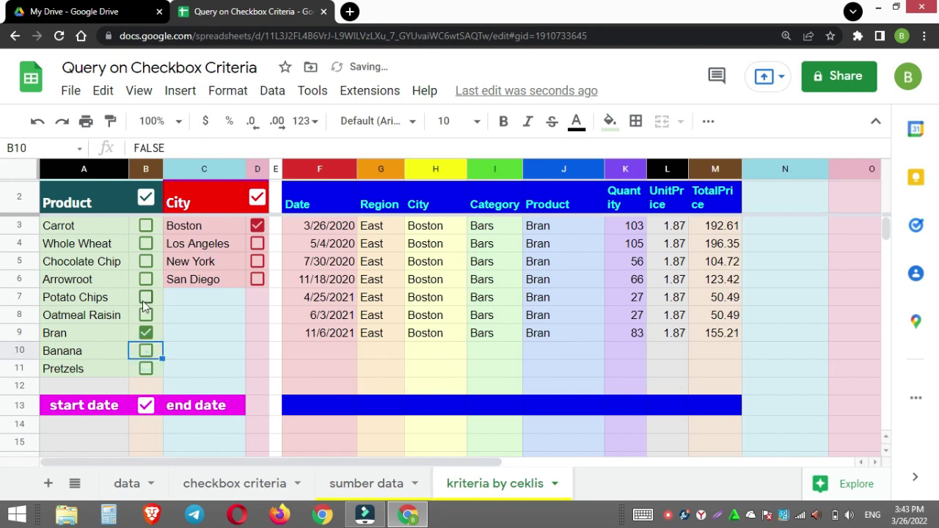
left_click(146, 297)
left_click(143, 316)
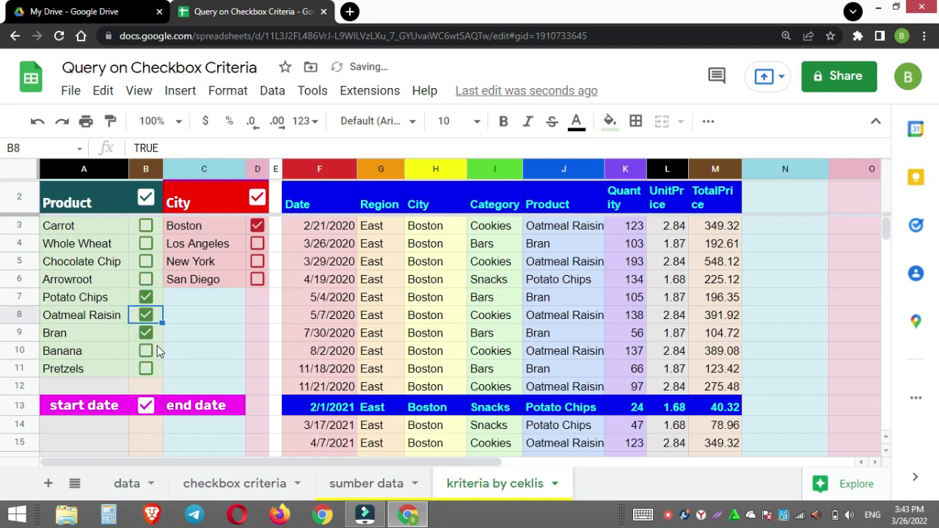
left_click(146, 334)
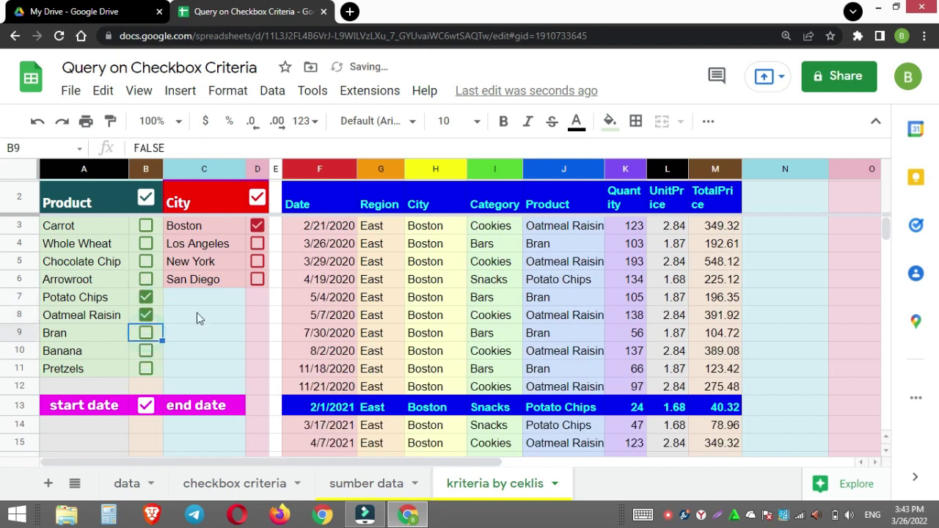
Tick Los Angeles alongside Boston and try Pretzels, Banana and Bran, leaving Bran as the only ticked product.
left_click(257, 244)
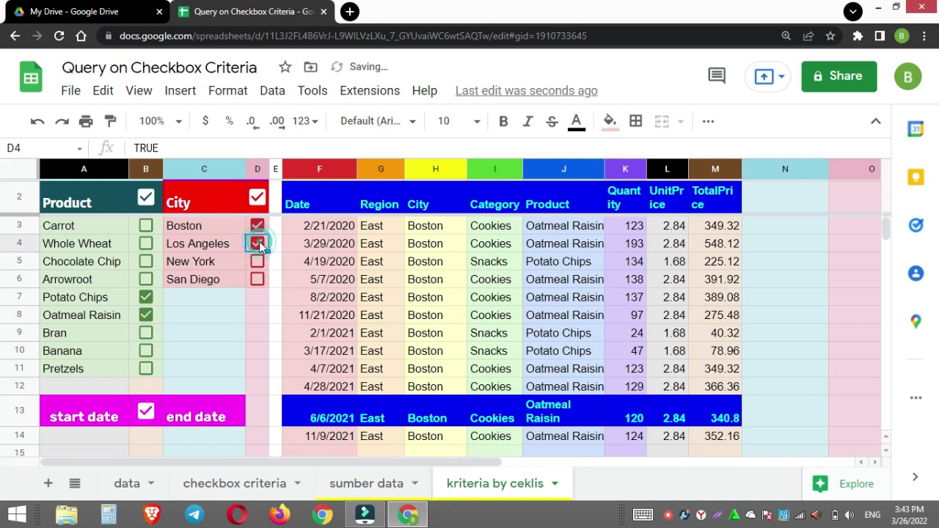
left_click(146, 297)
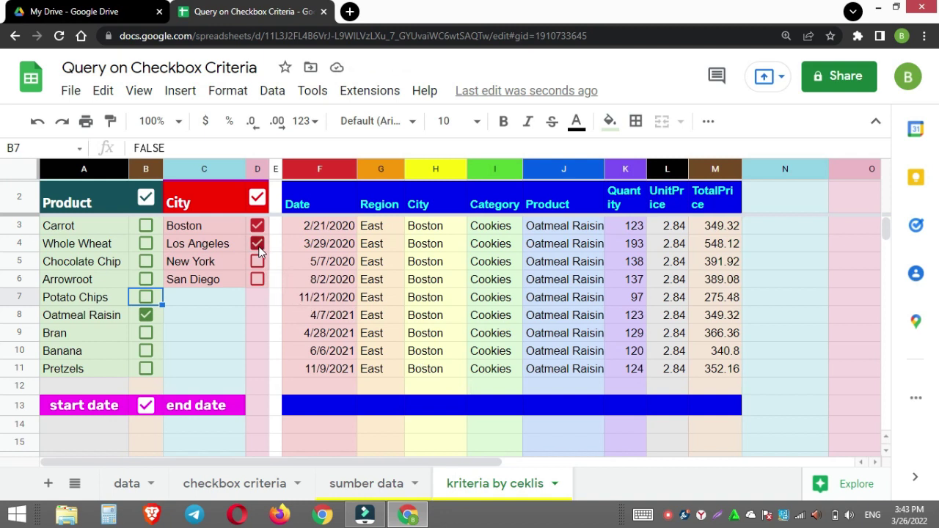
left_click(145, 370)
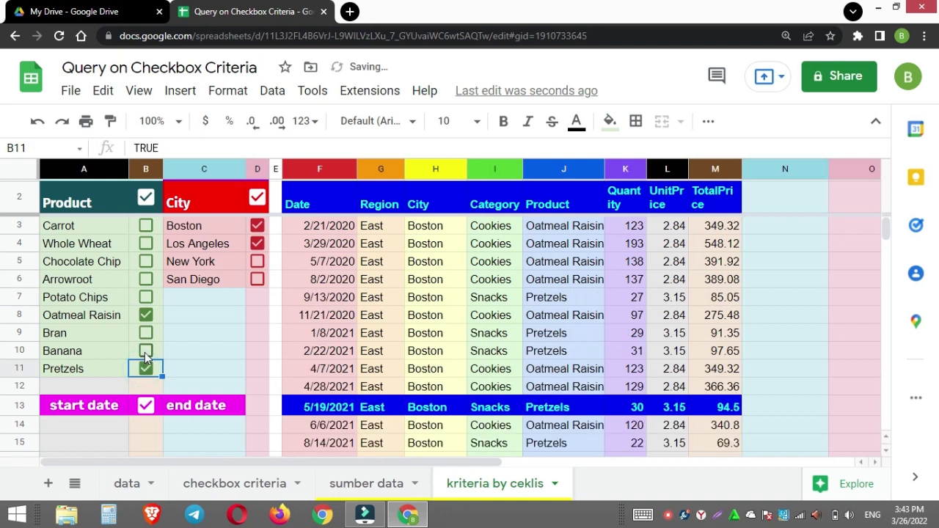
left_click(145, 315)
left_click(145, 351)
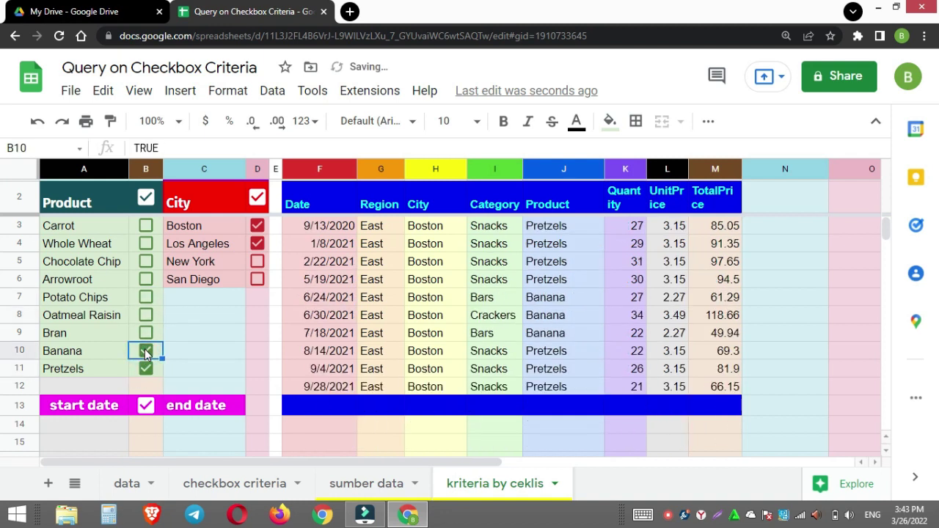
left_click(146, 335)
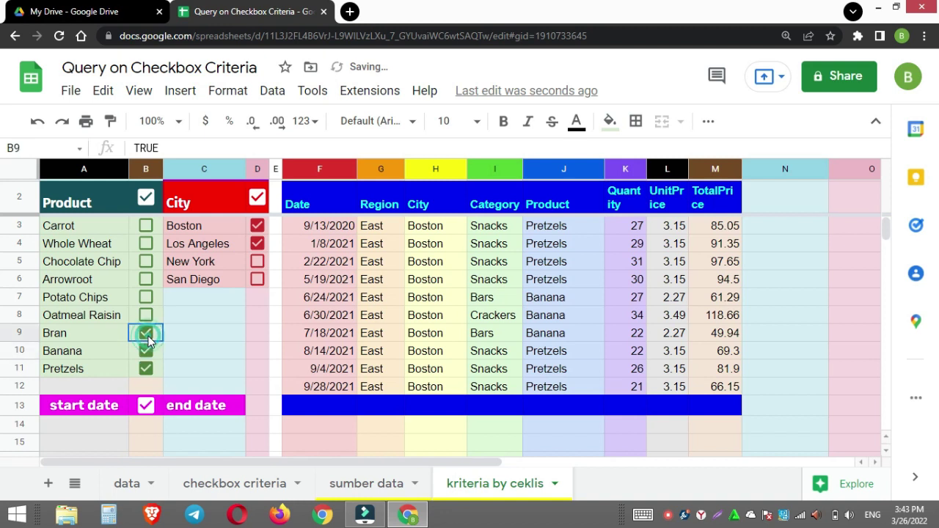
left_click(147, 351)
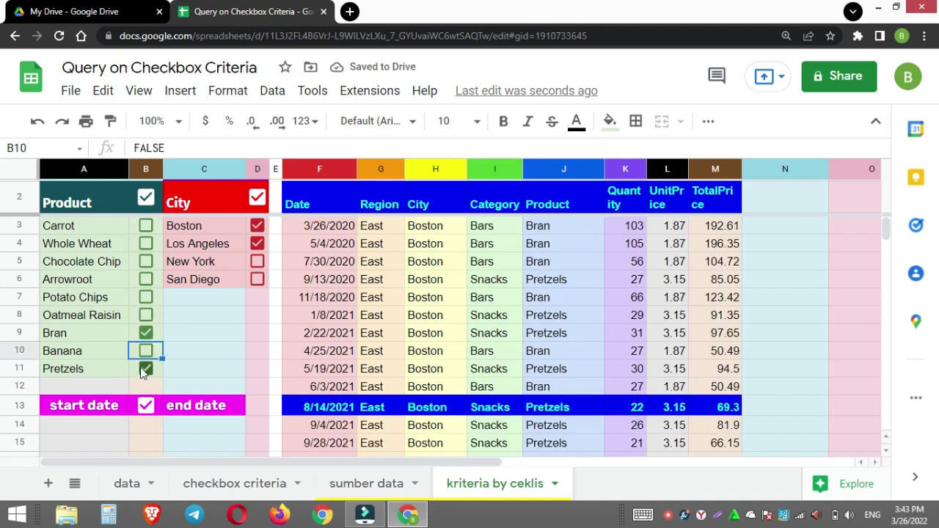
left_click(143, 369)
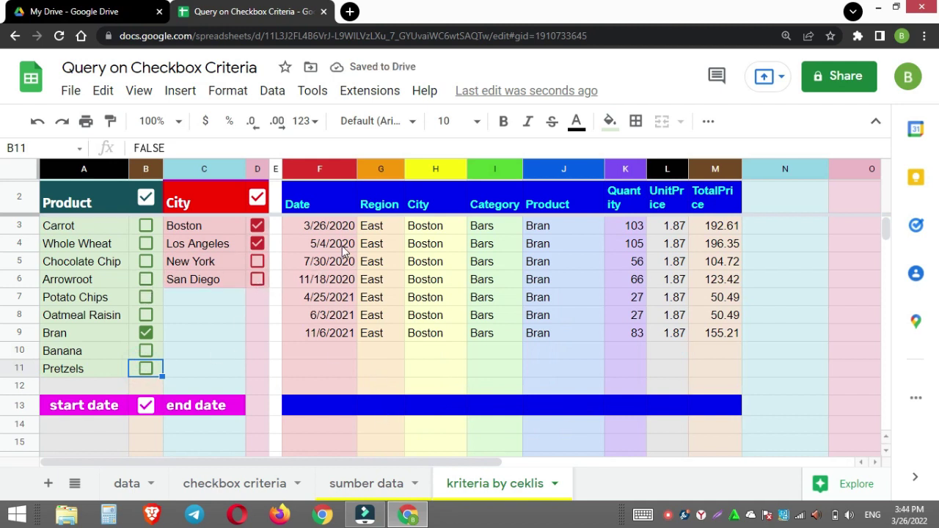
Enlarge the formula bar for F2 and append a copy of the C3/D3 city condition after it, joined with or.
left_click(321, 197)
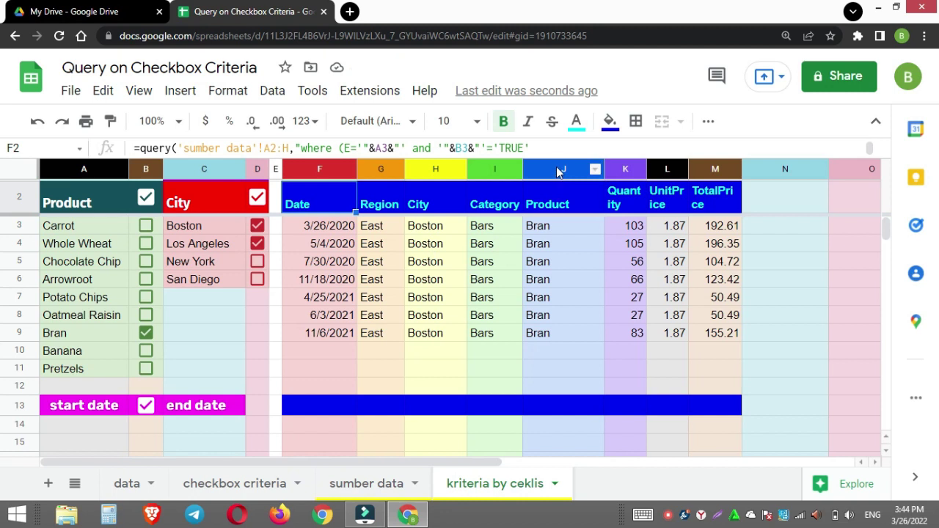
left_click_drag(559, 157, 484, 292)
left_click_drag(178, 248, 362, 244)
key("ctrl+c")
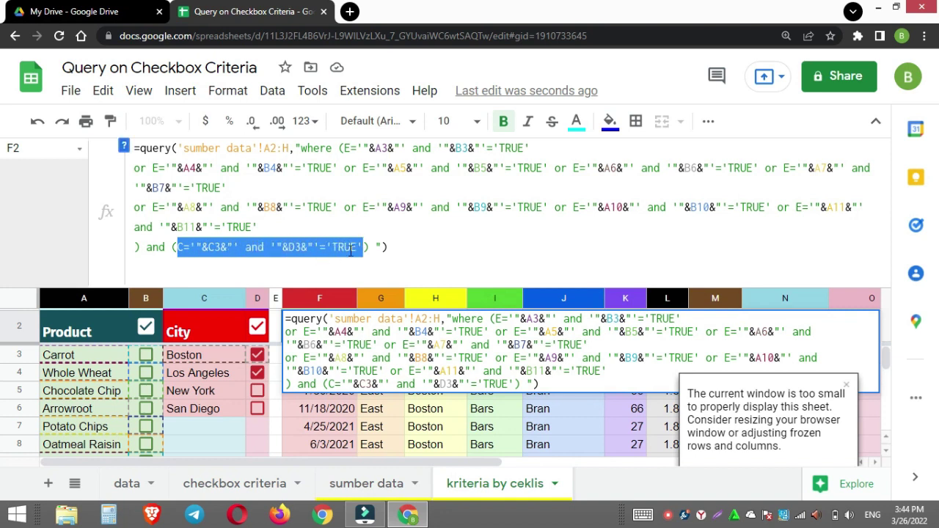
left_click(366, 247)
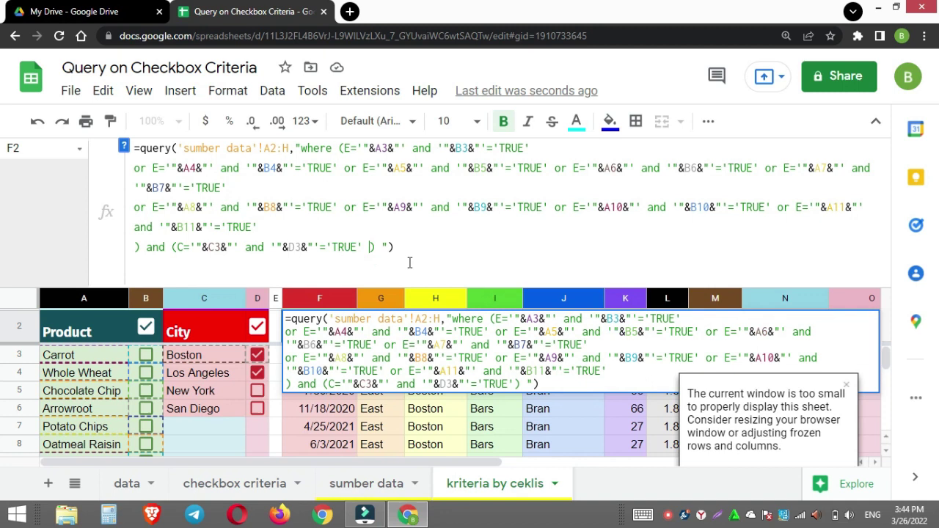
type("O")
key("BackSpace")
type("or")
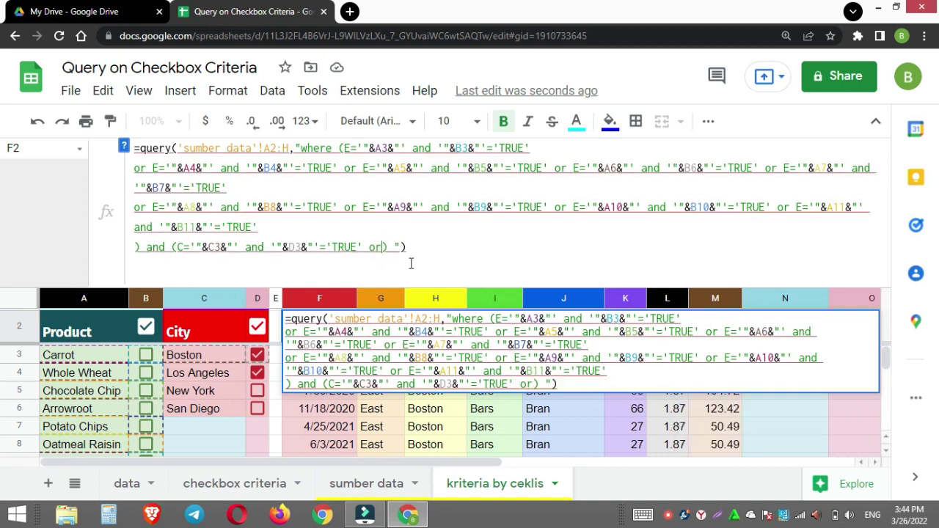
key("ctrl+v")
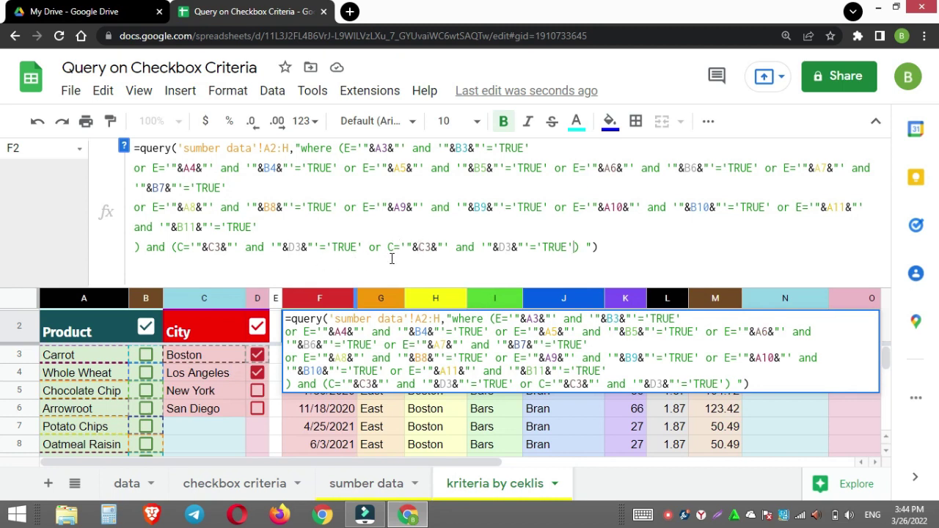
Point the appended city condition to C4 and D4.
left_click_drag(423, 247, 429, 246)
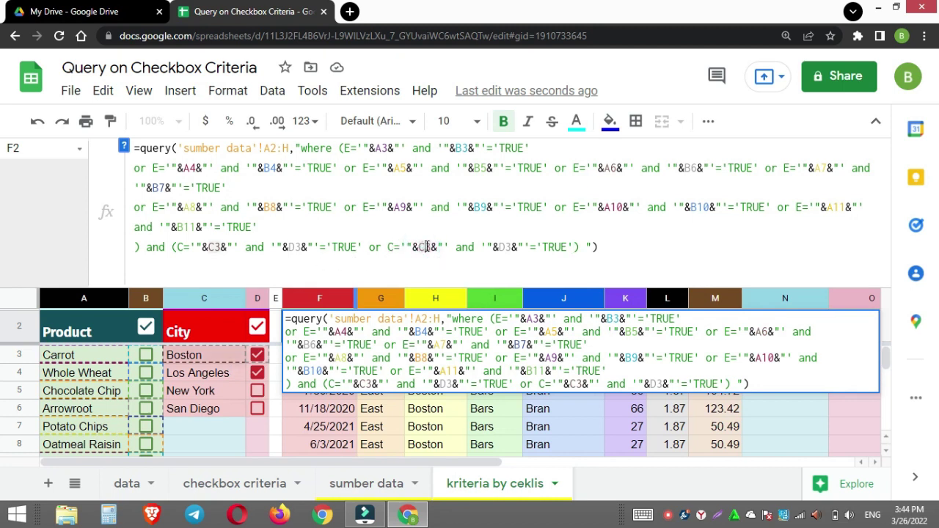
type("4")
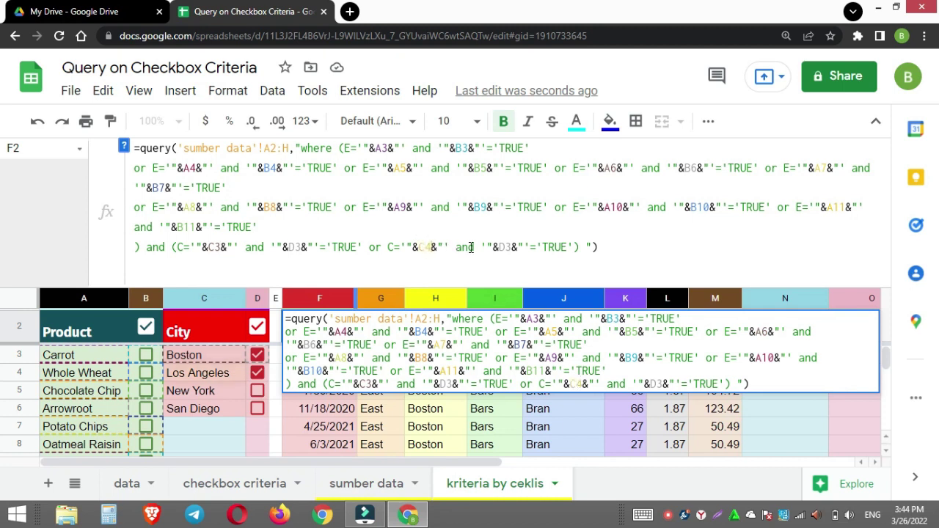
left_click_drag(507, 246, 511, 246)
type("4")
Append a copy of the C4/D4 or-condition before the closing parenthesis and point it to C5 and D5.
left_click_drag(369, 247, 573, 246)
key("ctrl+c")
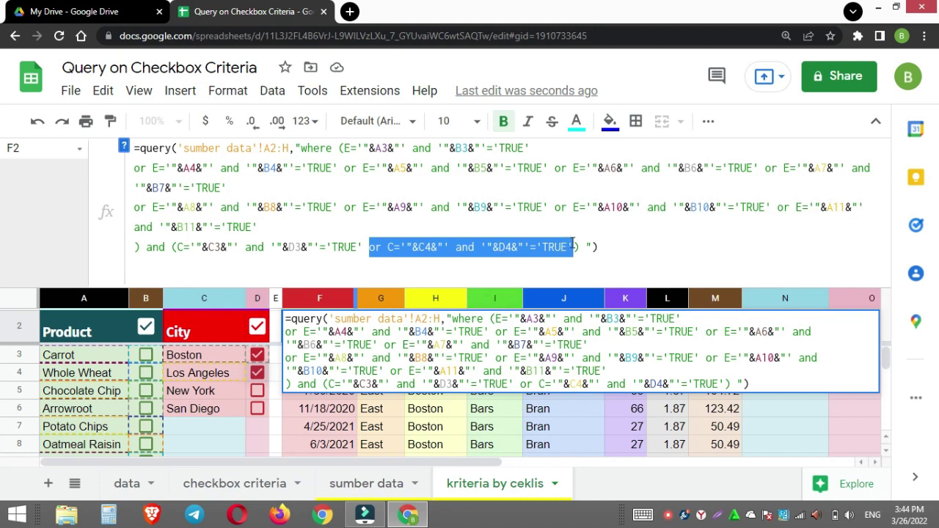
left_click(573, 246)
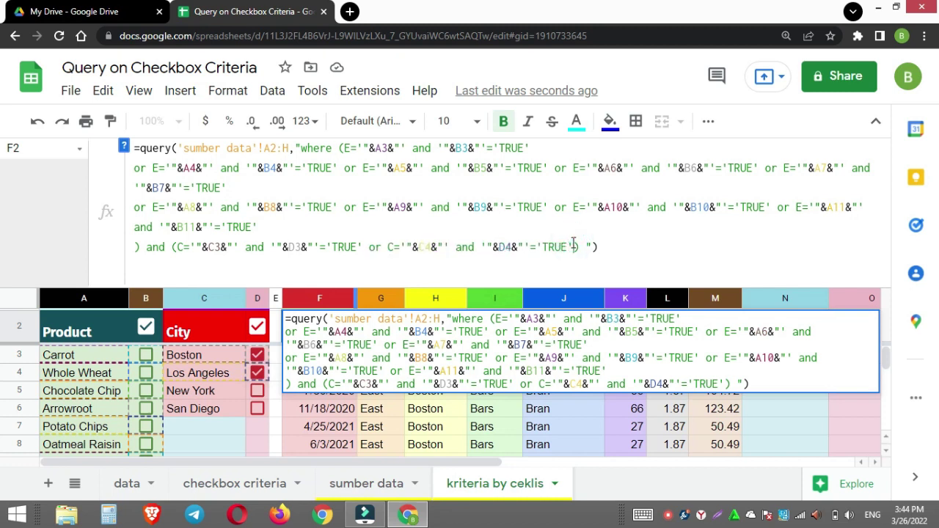
key("ctrl+v")
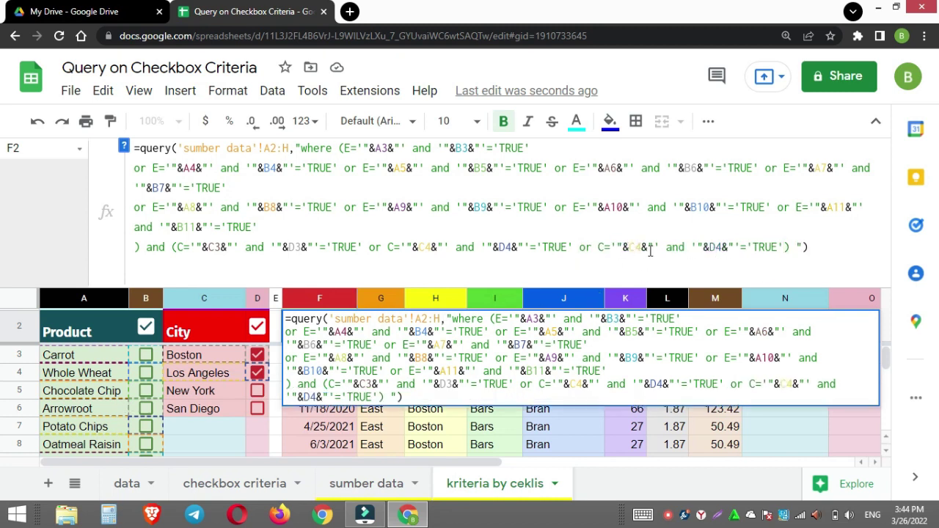
left_click_drag(637, 250, 643, 250)
type("5")
left_click_drag(720, 248, 716, 247)
type("5")
Append another copy of the or-condition, point it to C6 and D6, and enter the formula.
left_click(784, 247)
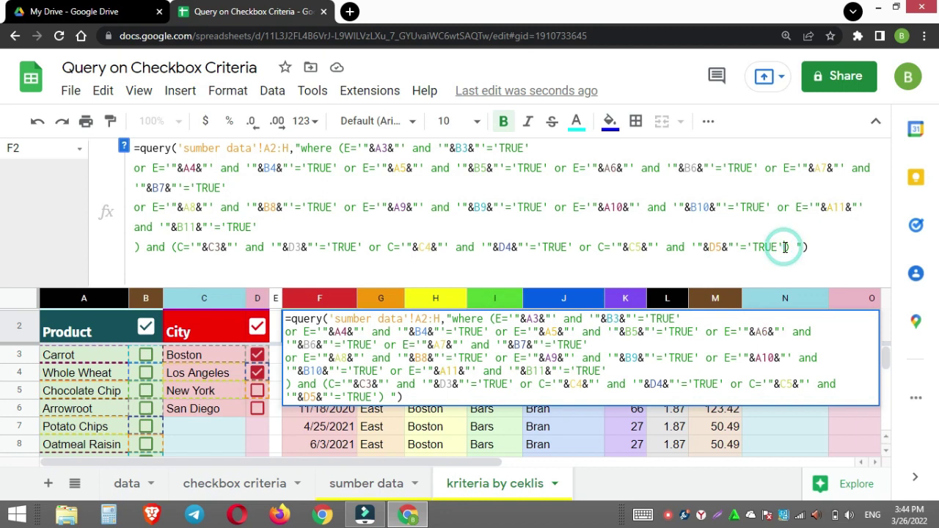
key("ctrl+v")
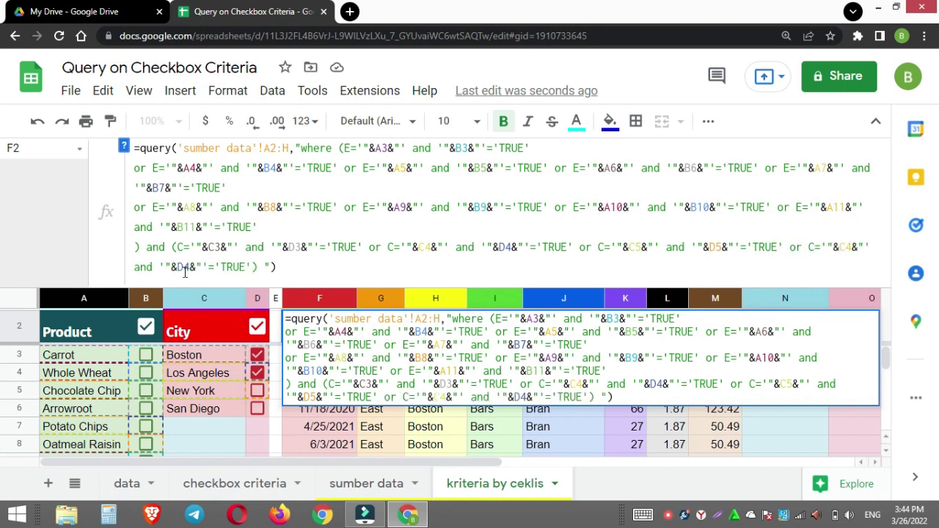
left_click_drag(851, 247, 846, 247)
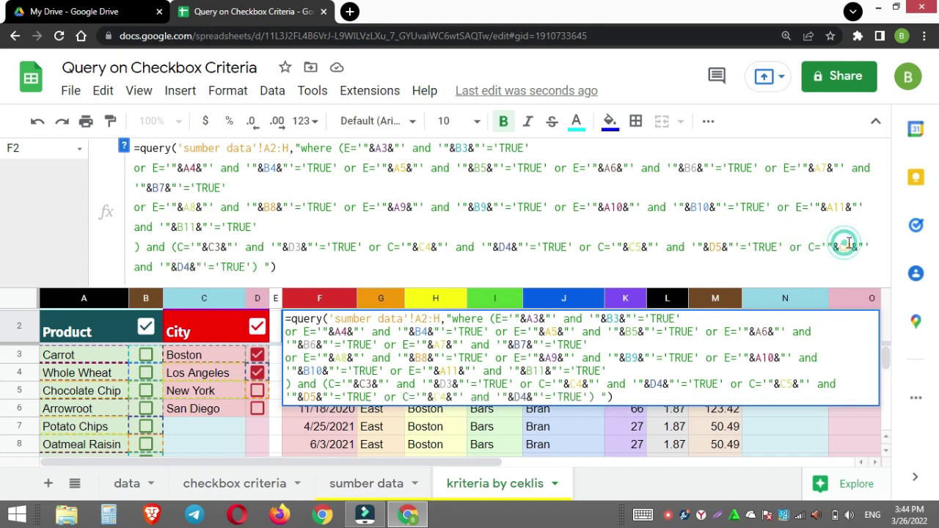
type("6")
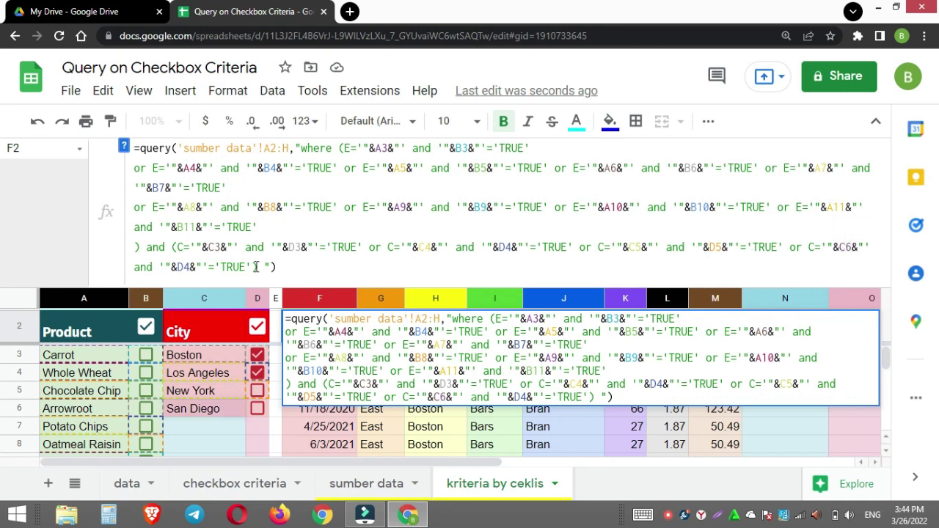
left_click_drag(187, 266, 194, 266)
type("6")
key("Return")
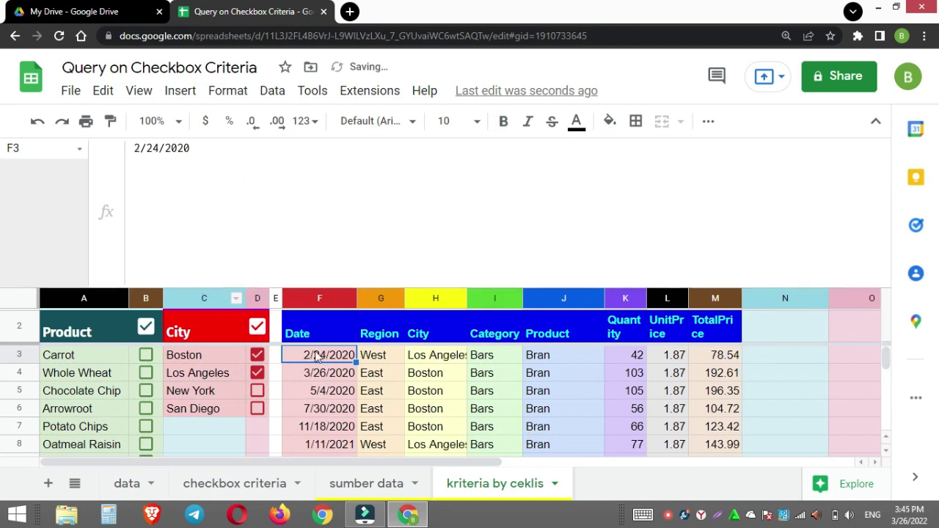
Test the city filter by toggling Boston and ticking New York and San Diego until all four cities are selected, and shrink the formula bar.
left_click(438, 360)
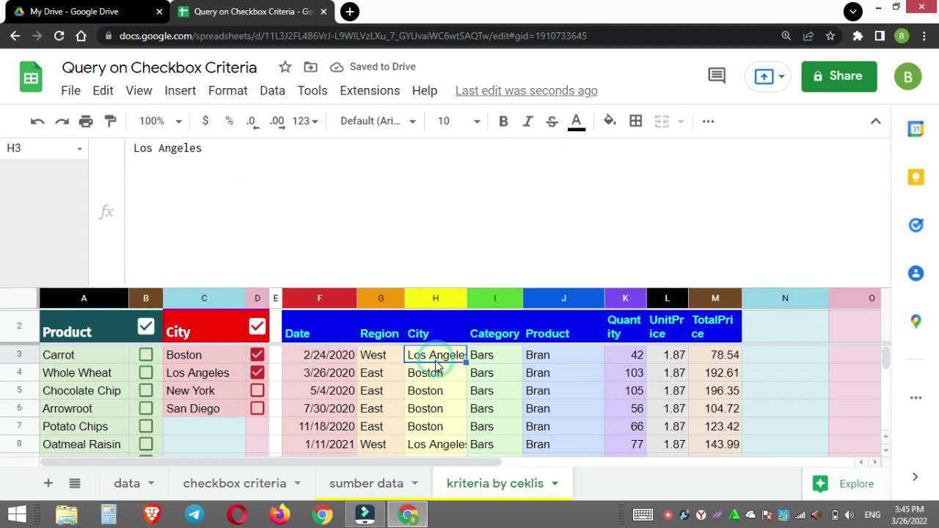
left_click(257, 354)
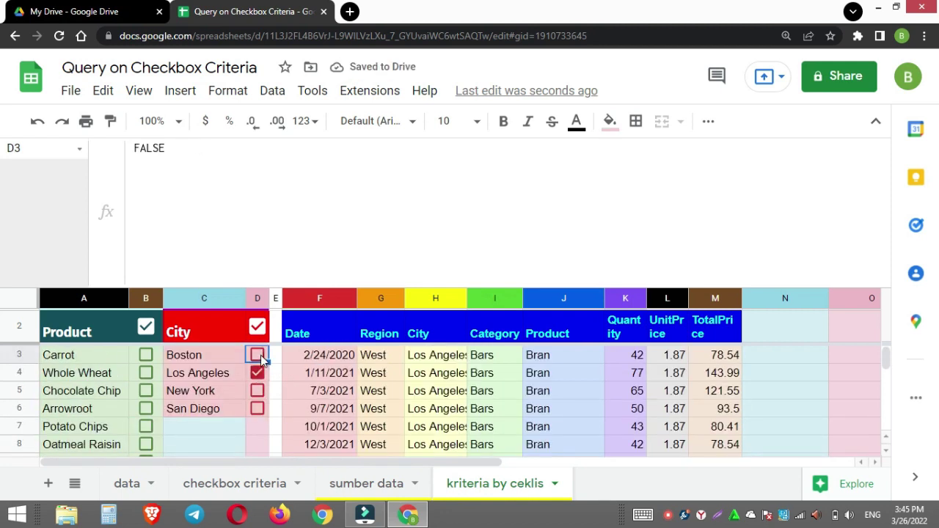
left_click(256, 390)
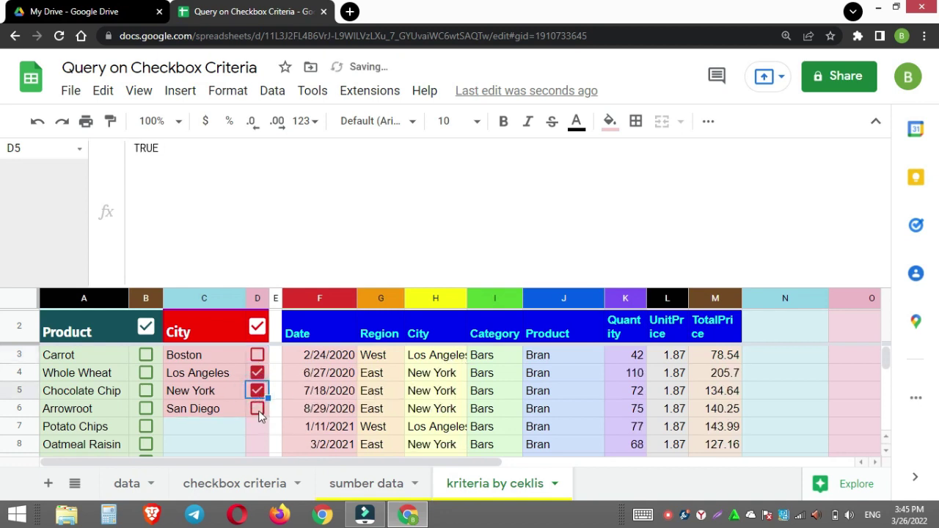
left_click(257, 410)
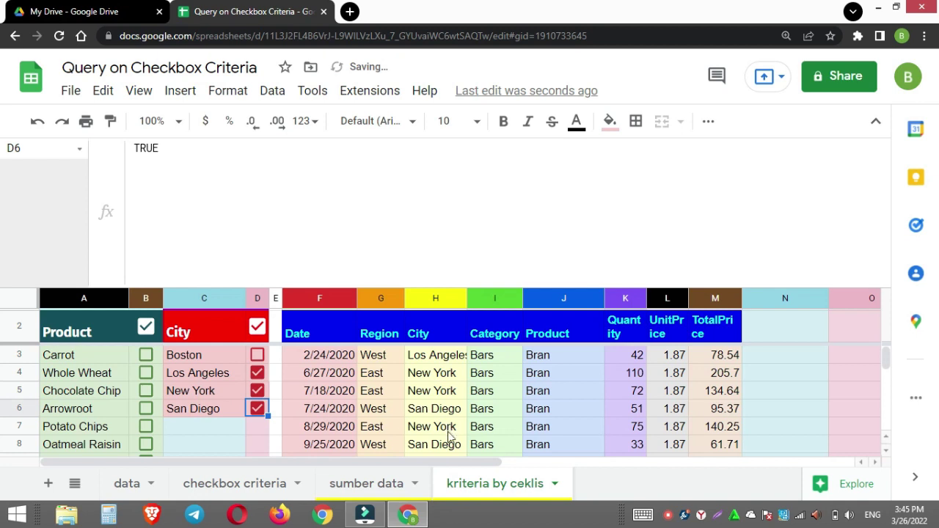
left_click(257, 356)
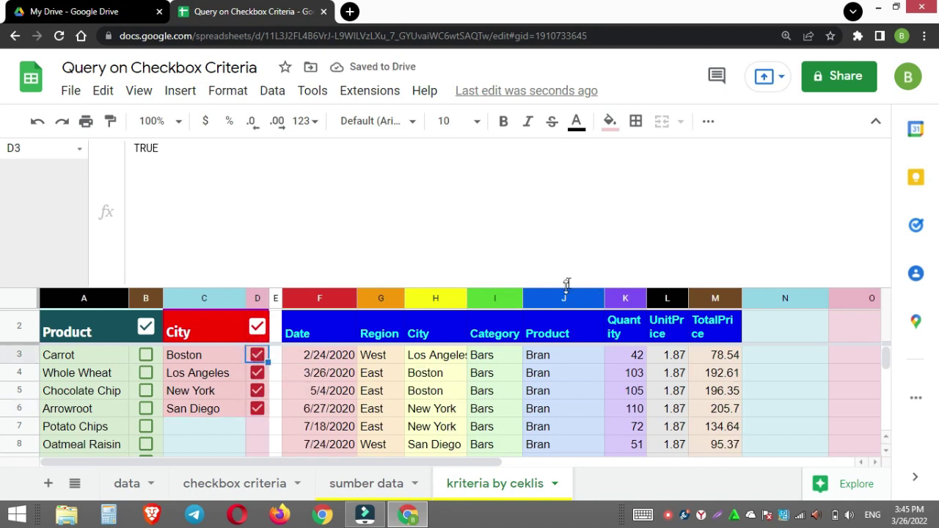
left_click_drag(566, 287, 574, 124)
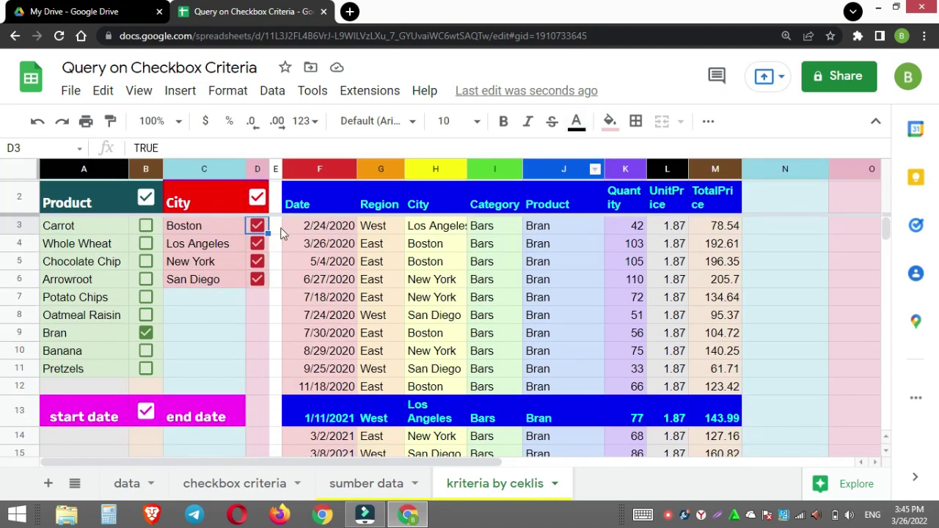
Test the combined filter by ticking Oatmeal Raisin and clearing Boston, Los Angeles and New York.
left_click(146, 316)
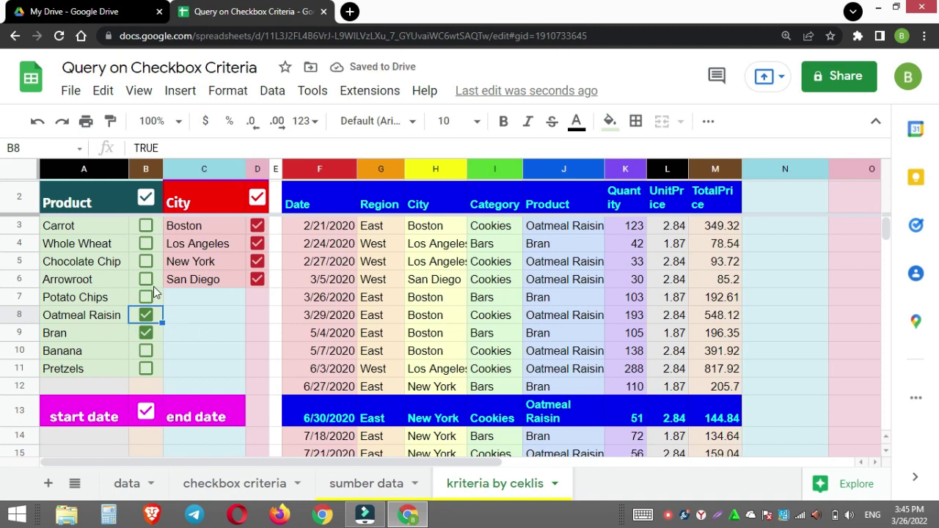
left_click(258, 227)
left_click(257, 244)
left_click(256, 261)
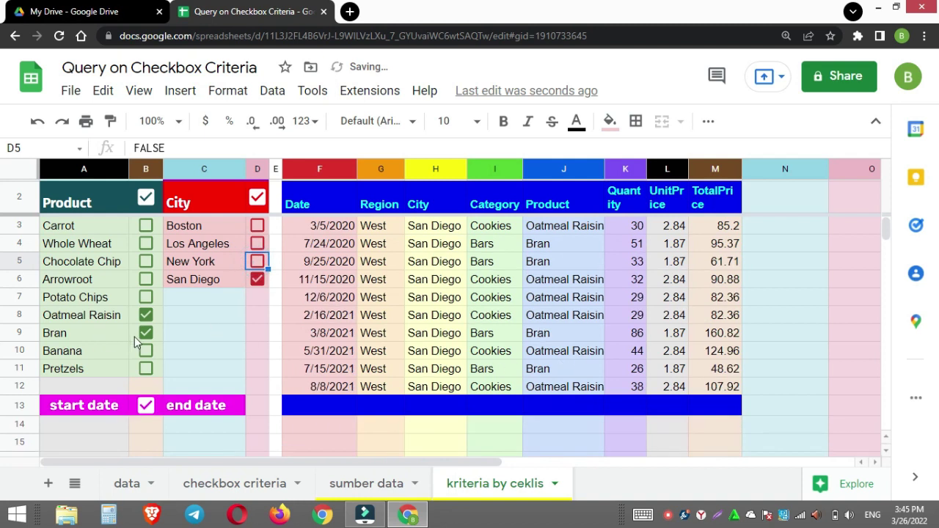
Add Potato Chips and Arrowroot to the ticked products and review the filtered rows for San Diego.
left_click(146, 298)
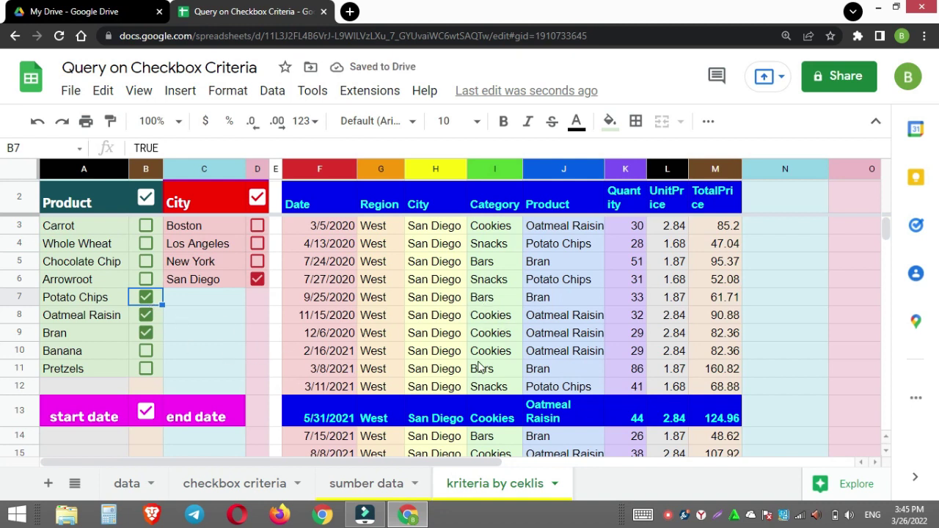
scroll(493, 376, "down", 3)
scroll(494, 374, "up", 3)
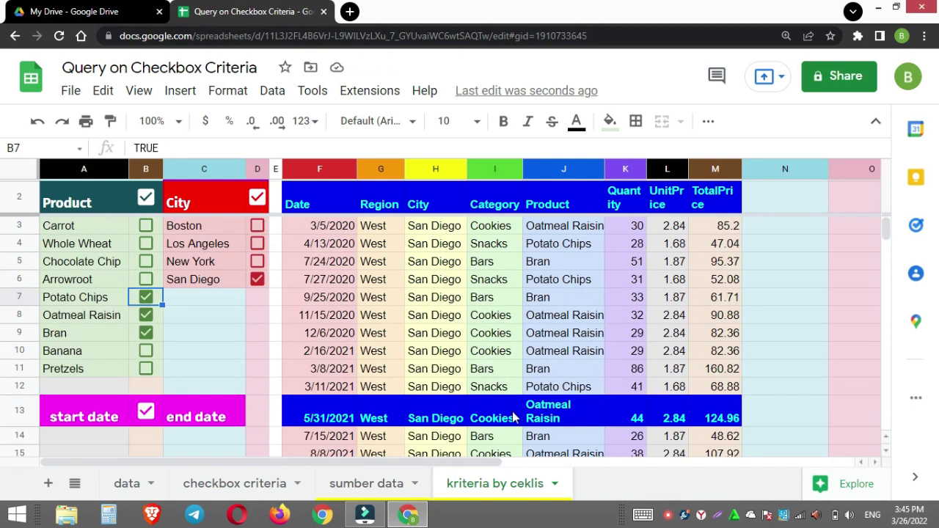
left_click(147, 282)
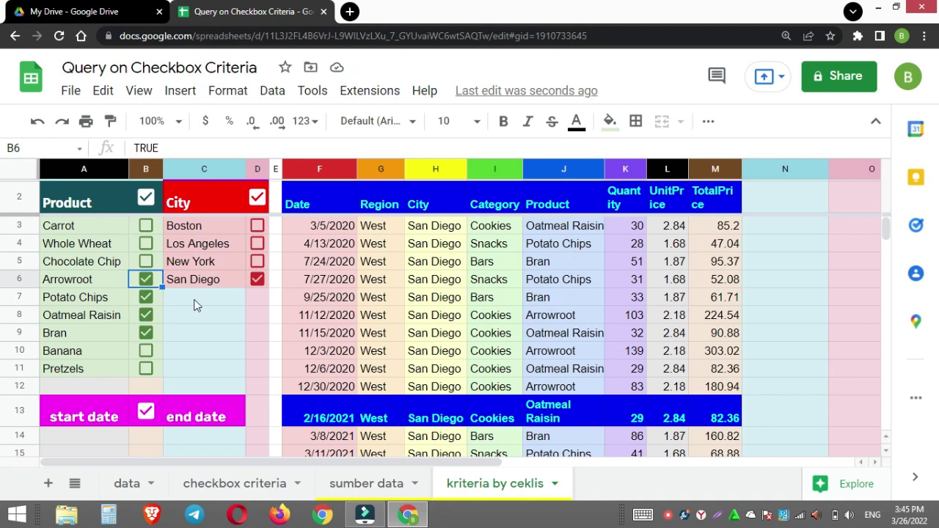
scroll(608, 378, "down", 3)
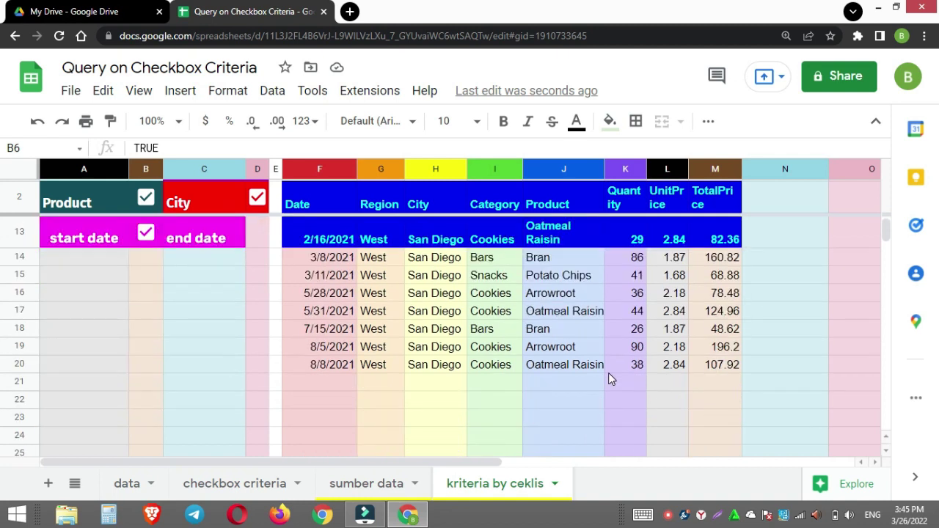
scroll(608, 378, "up", 3)
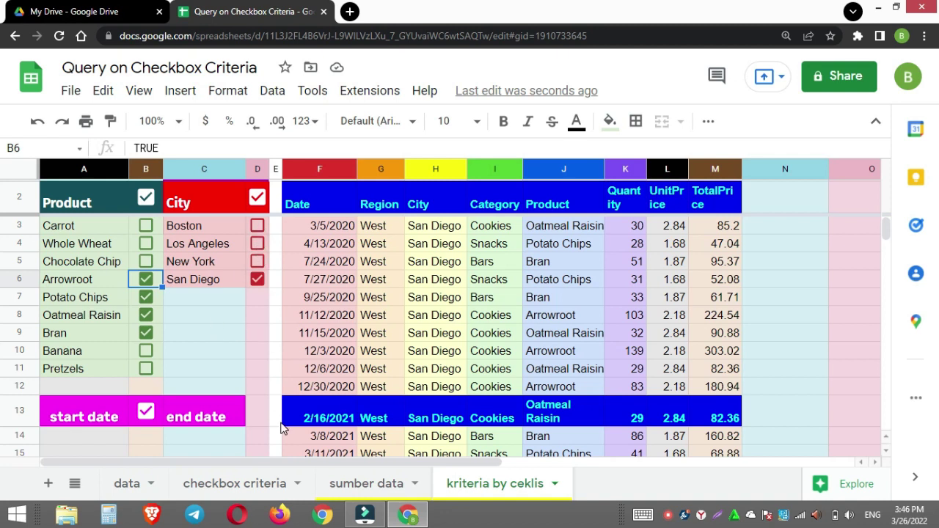
left_click(92, 440)
scroll(92, 441, "down", 1)
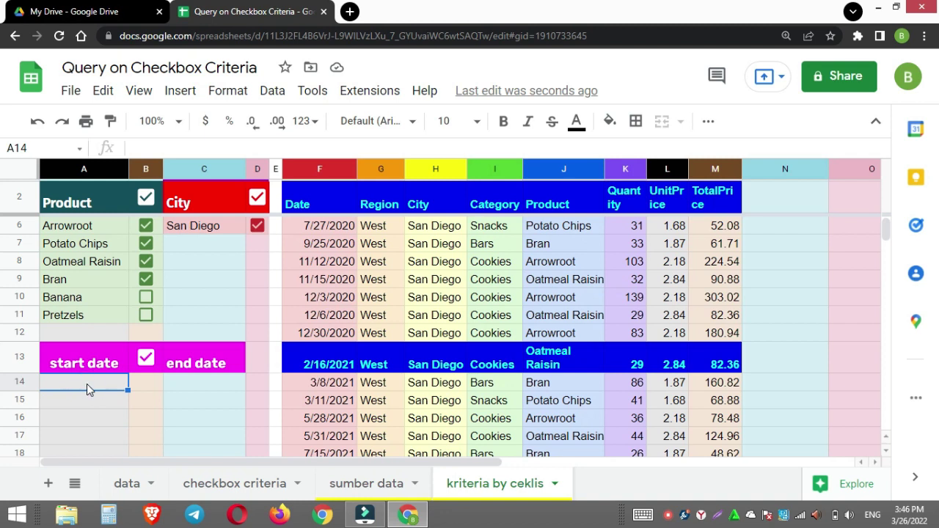
scroll(87, 384, "up", 1)
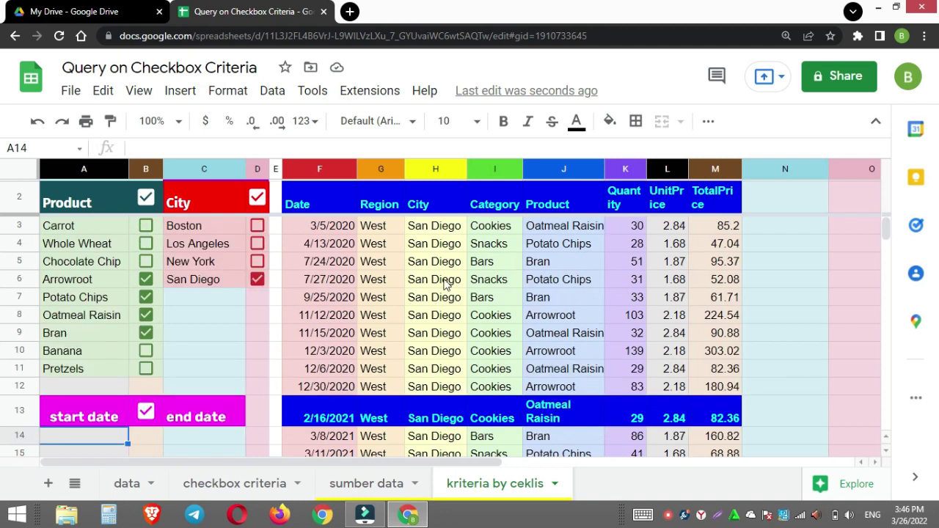
Create a conditional formatting rule for the product list A3:B11 with the custom formula =$B3=TRUE.
left_click_drag(70, 227, 147, 372)
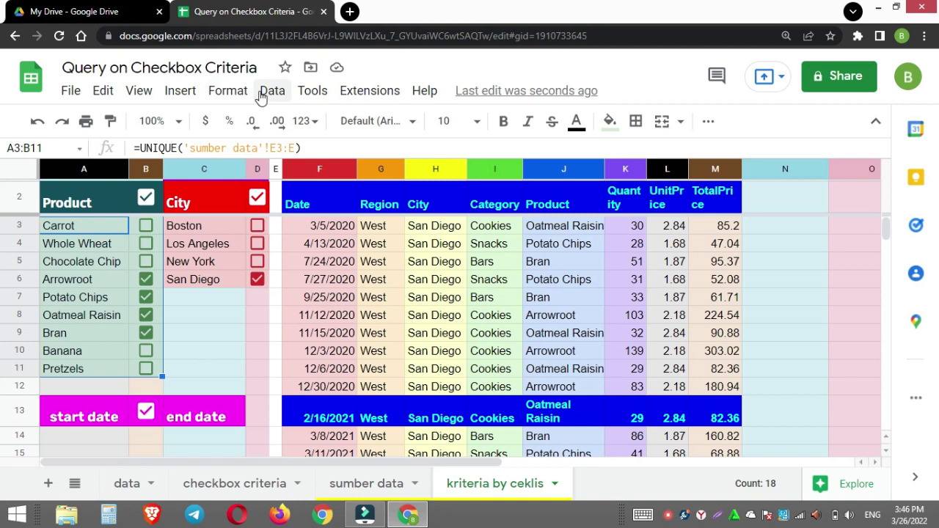
left_click(225, 93)
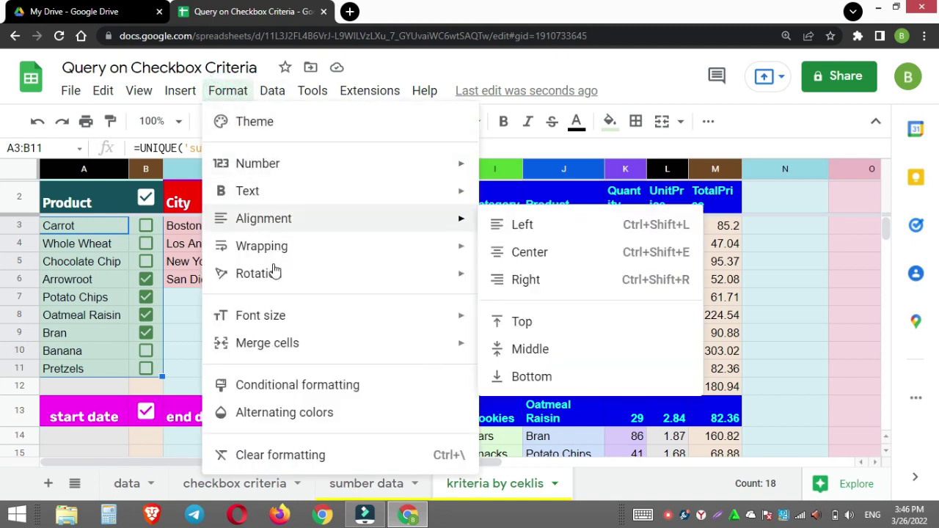
left_click(299, 384)
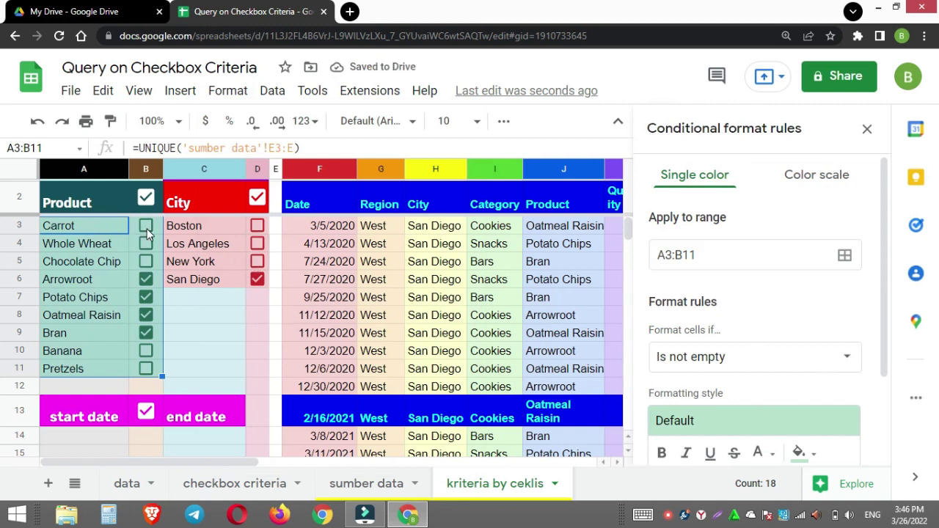
left_click(847, 356)
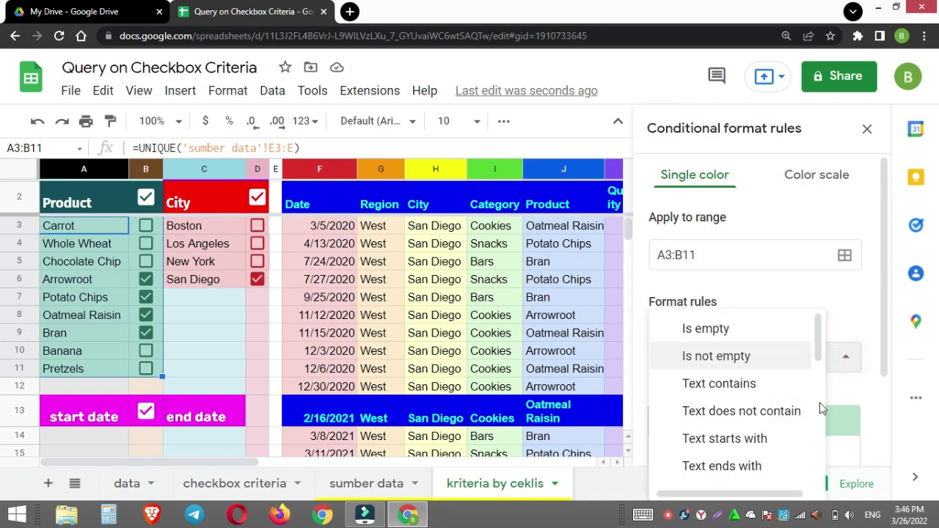
left_click_drag(818, 339, 818, 458)
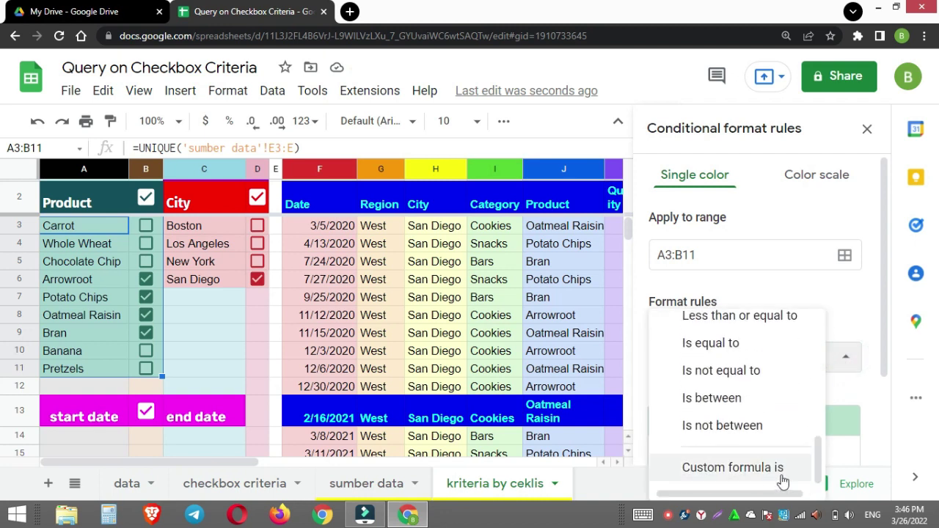
left_click(772, 467)
left_click(709, 394)
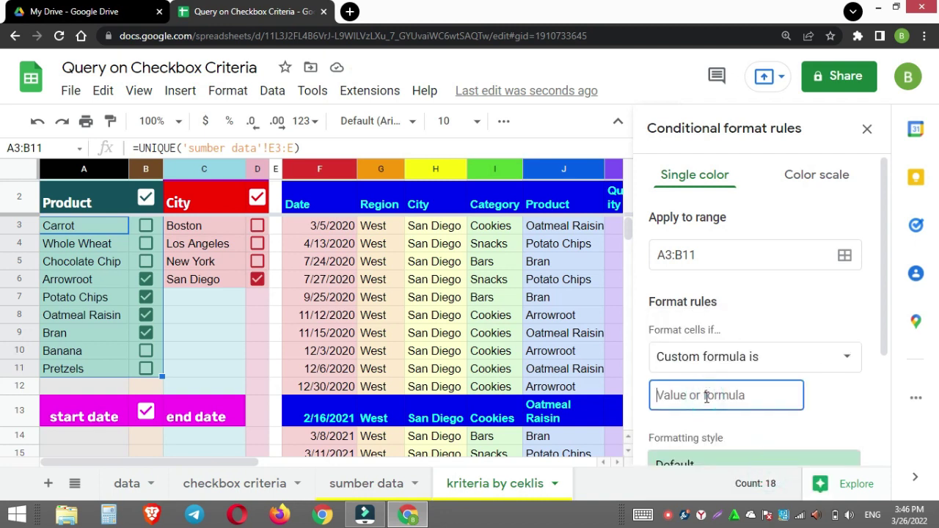
type("=")
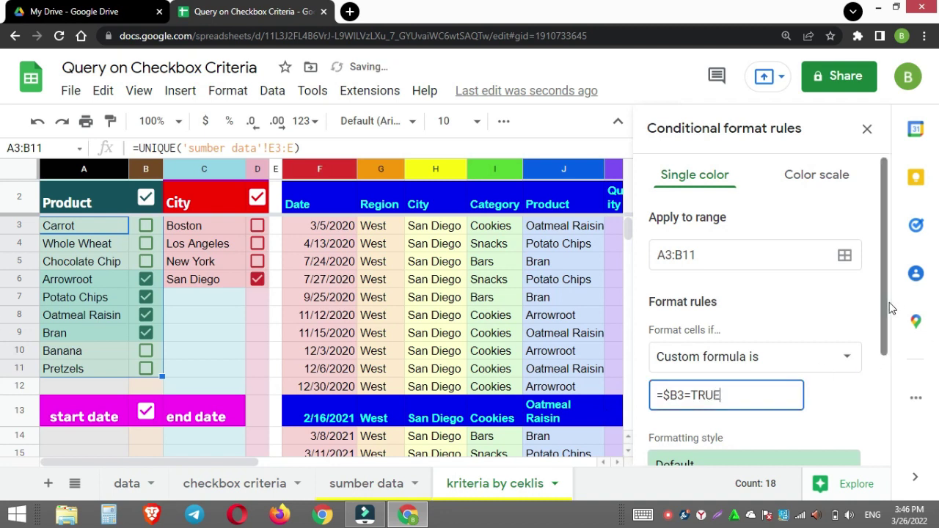
Style the product rule with bold dark green 2 text and no fill color, and save it.
left_click_drag(885, 312, 886, 372)
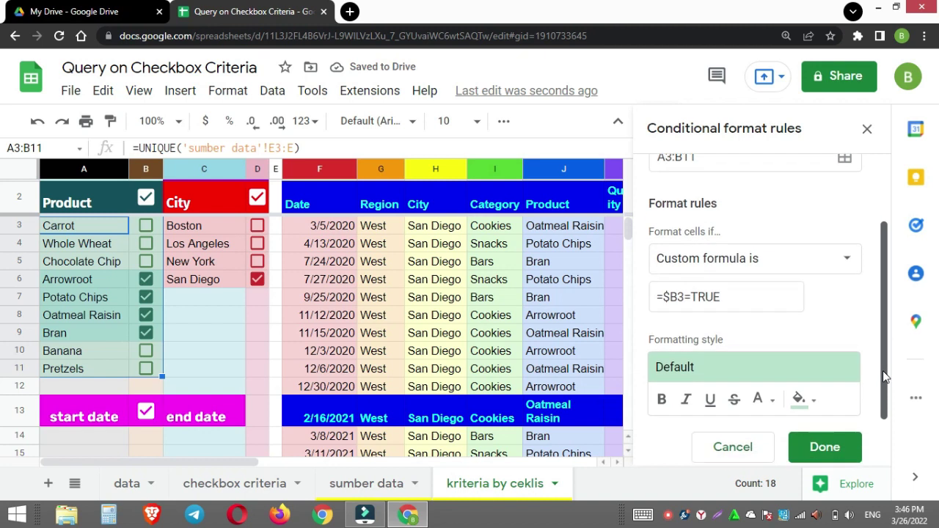
left_click(663, 402)
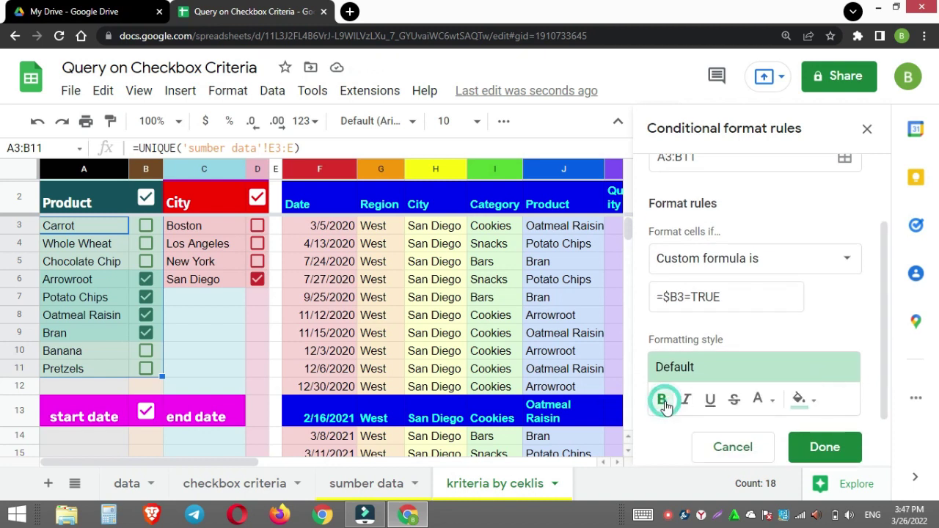
left_click(813, 402)
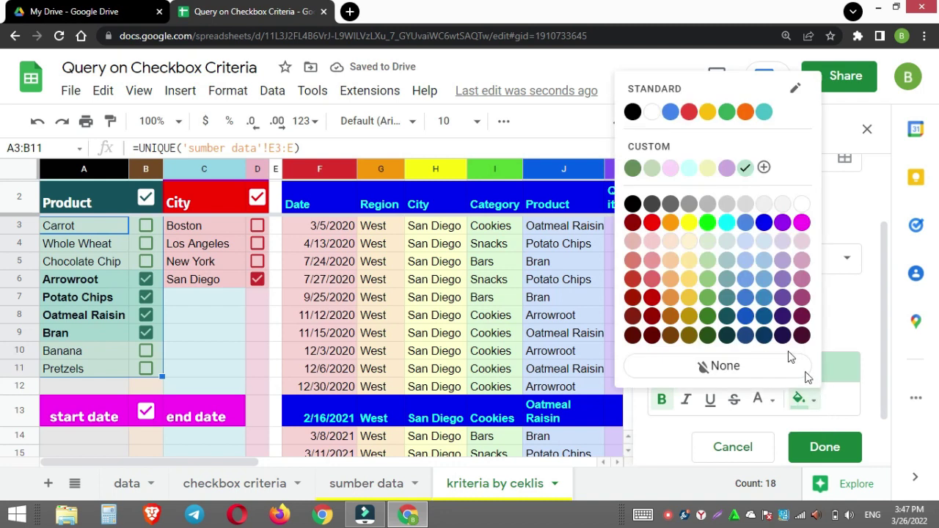
left_click(713, 366)
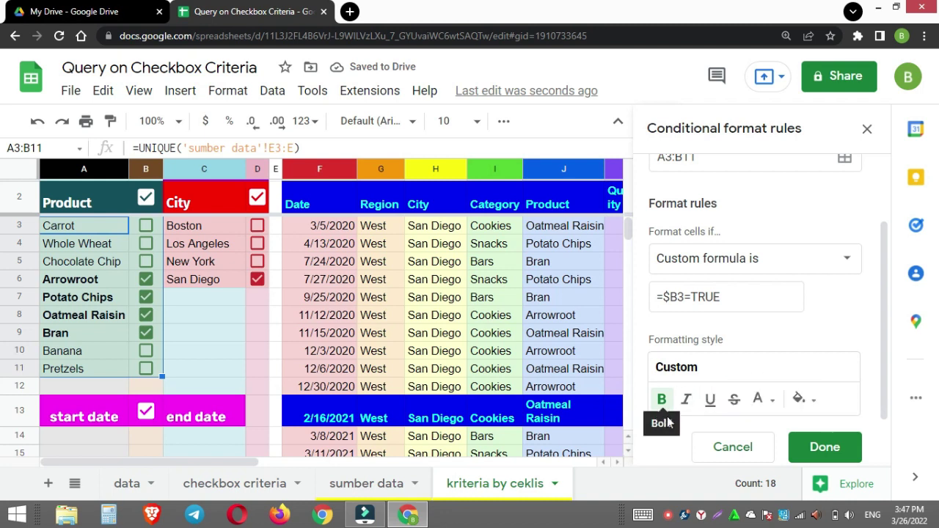
left_click(774, 402)
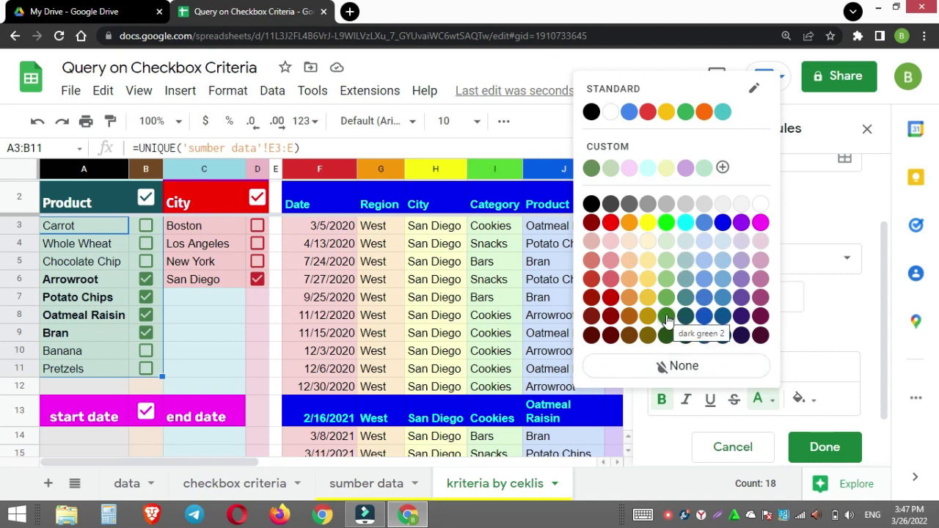
left_click(666, 317)
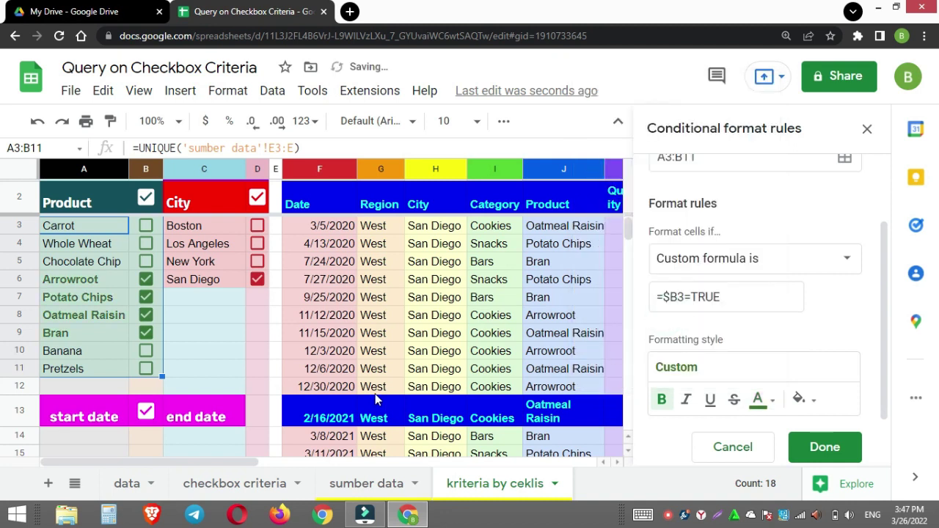
left_click(838, 449)
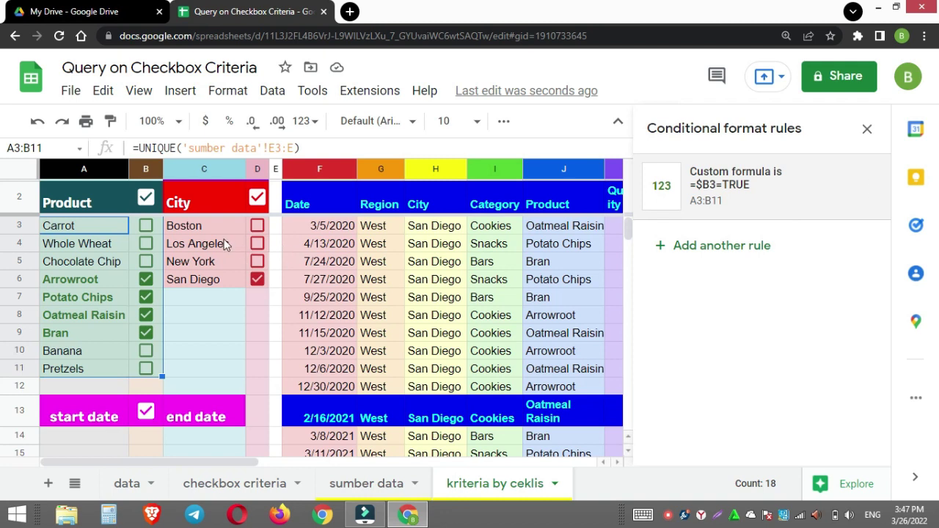
left_click(190, 229)
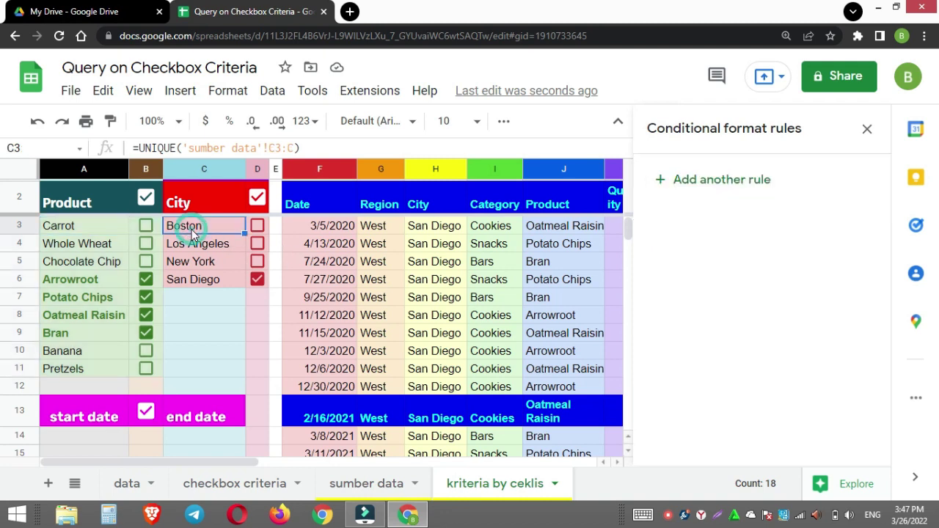
left_click(266, 278, "shift")
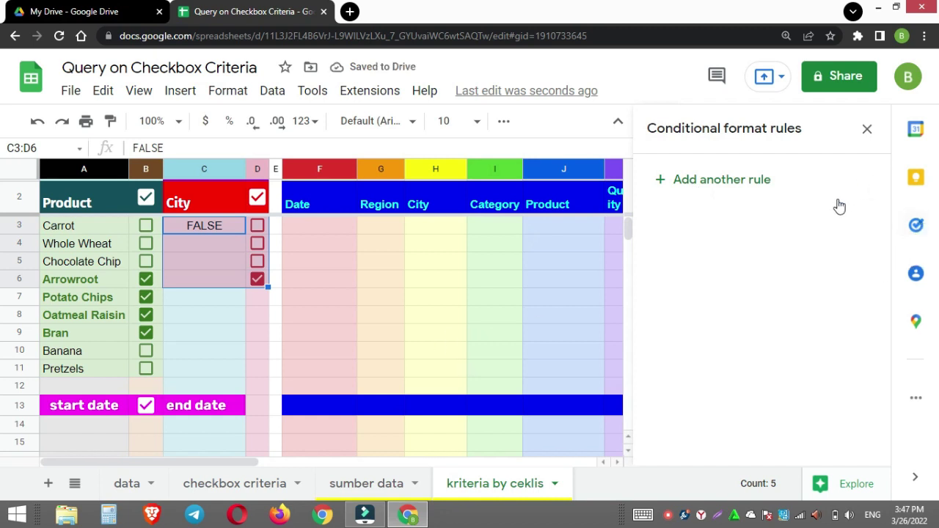
key("ctrl+z")
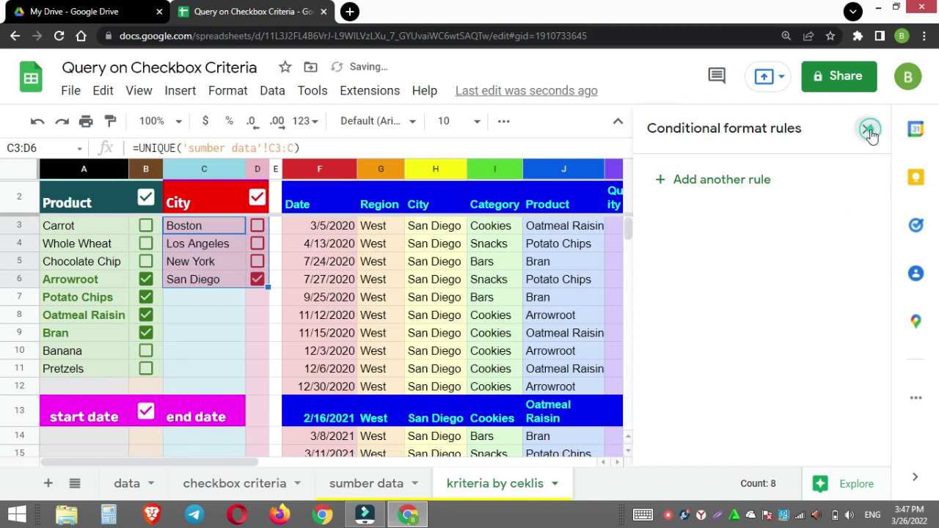
left_click(867, 128)
left_click_drag(218, 352, 218, 369)
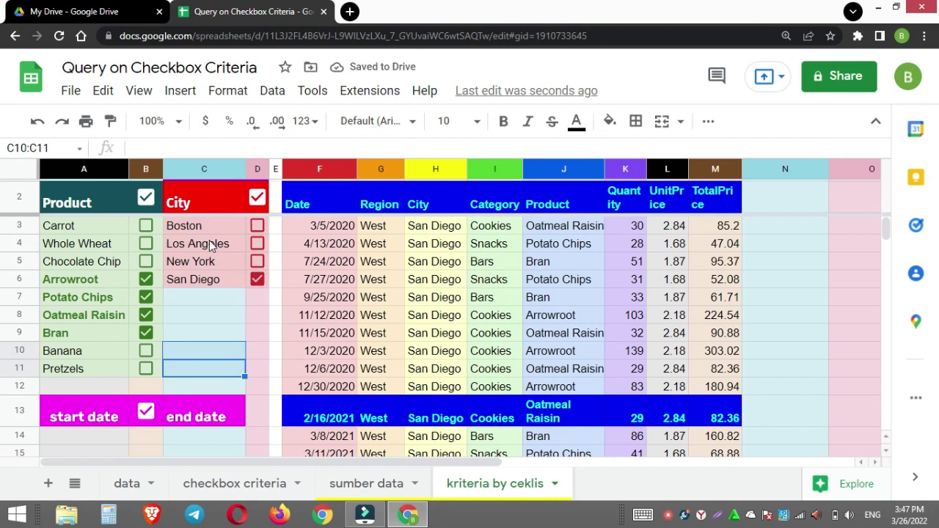
Start a new conditional formatting rule for the city list and its checkboxes in C3:D6.
key("Up")
key("Up")
key("Up")
key("Up")
key("Up")
key("Up")
key("Up")
key("Up")
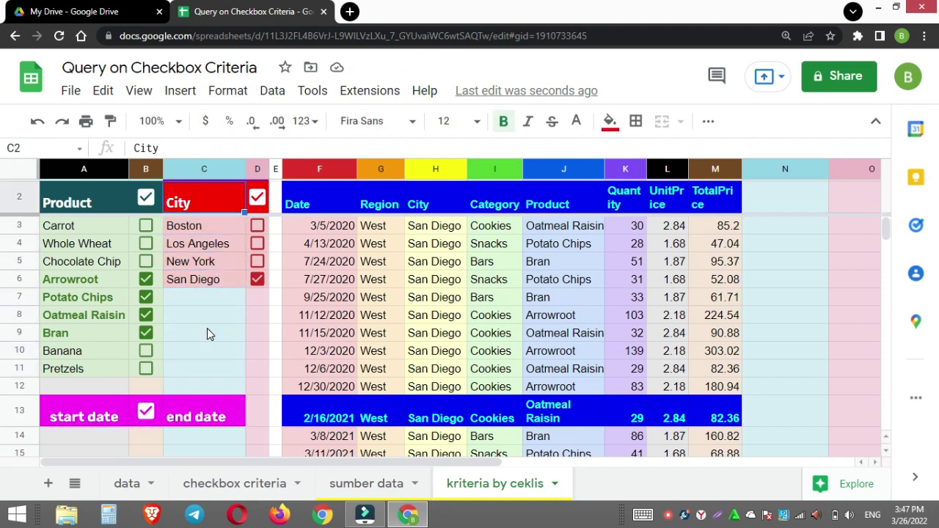
key("Down")
key("shift+Right")
key("shift+Down")
key("shift+Down")
key("shift+Down")
key("shift+Down")
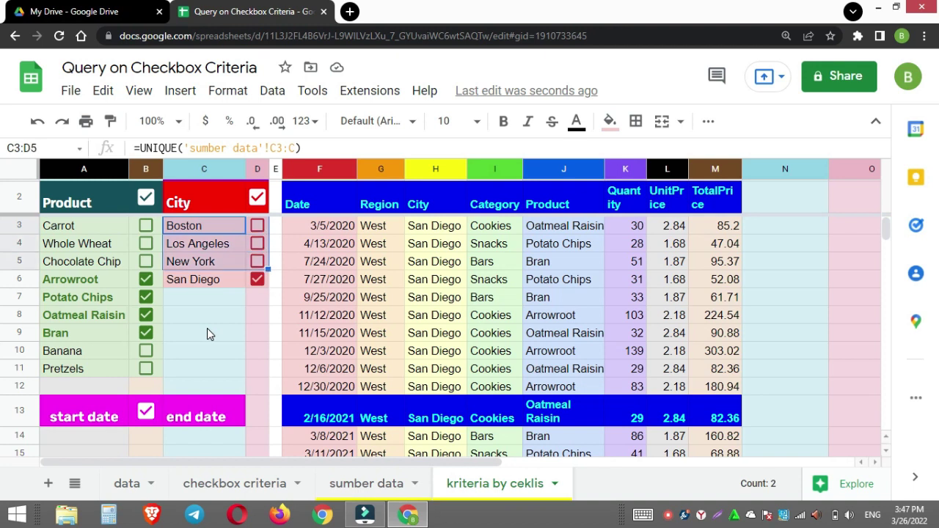
key("shift+Up")
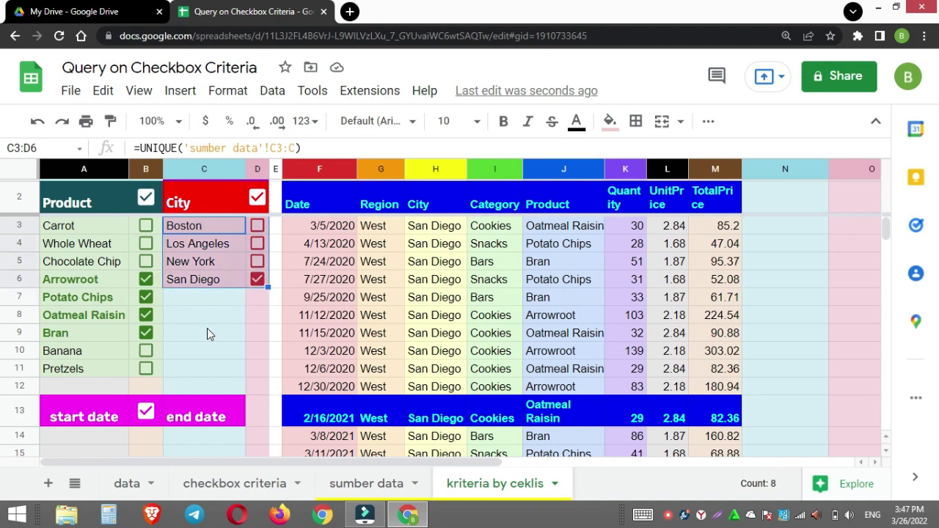
left_click(233, 96)
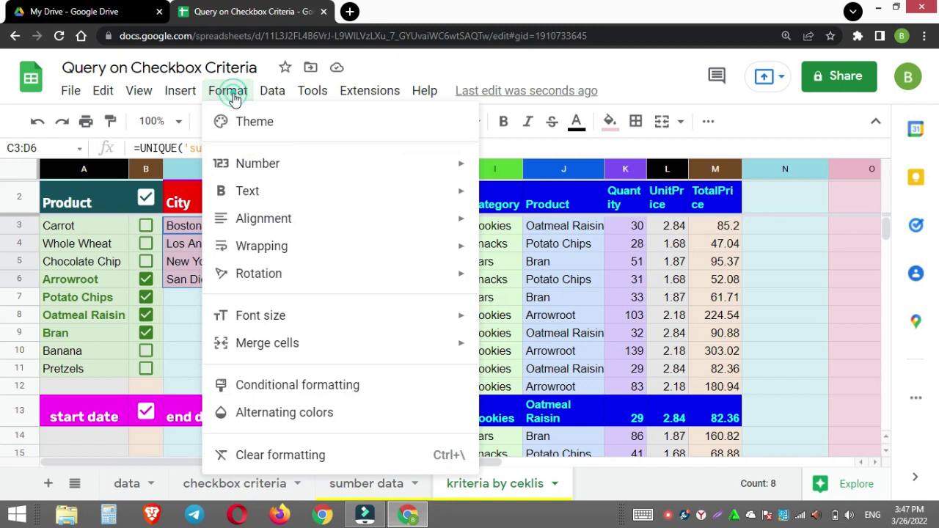
left_click(297, 380)
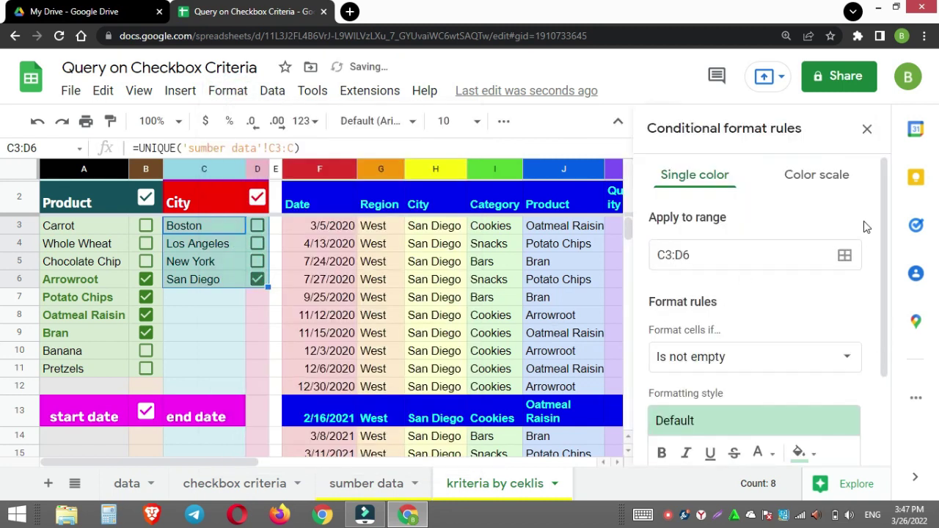
Set the city rule's condition to the custom formula =$D3=TRUE.
left_click_drag(883, 212, 889, 298)
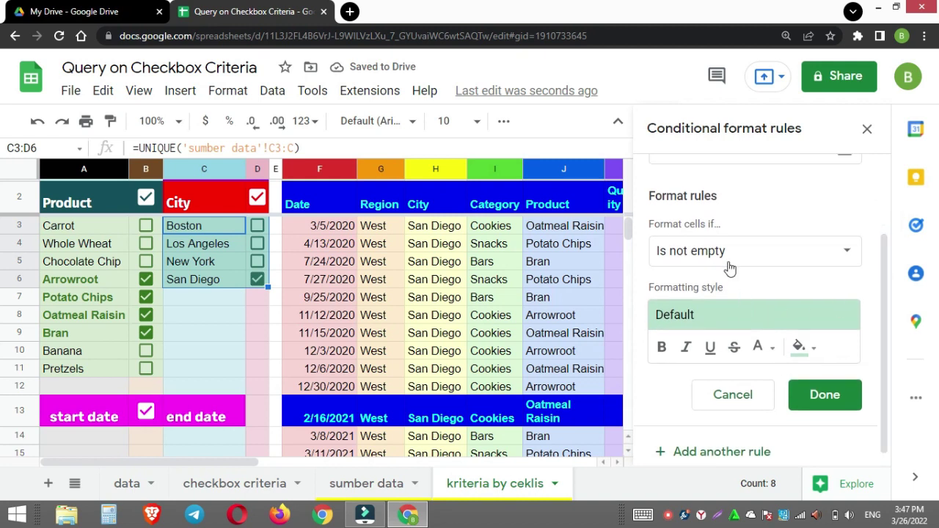
left_click(846, 252)
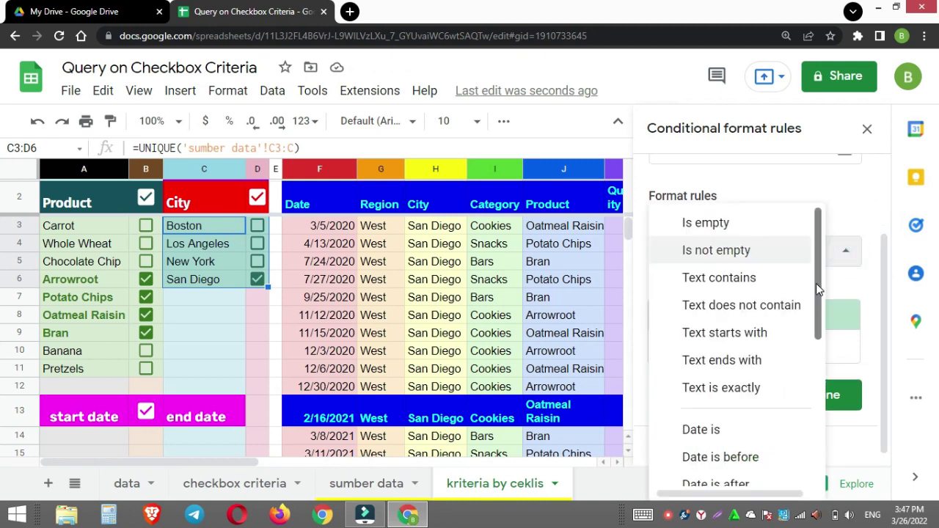
scroll(818, 290, "down", 5)
left_click(741, 468)
left_click(710, 299)
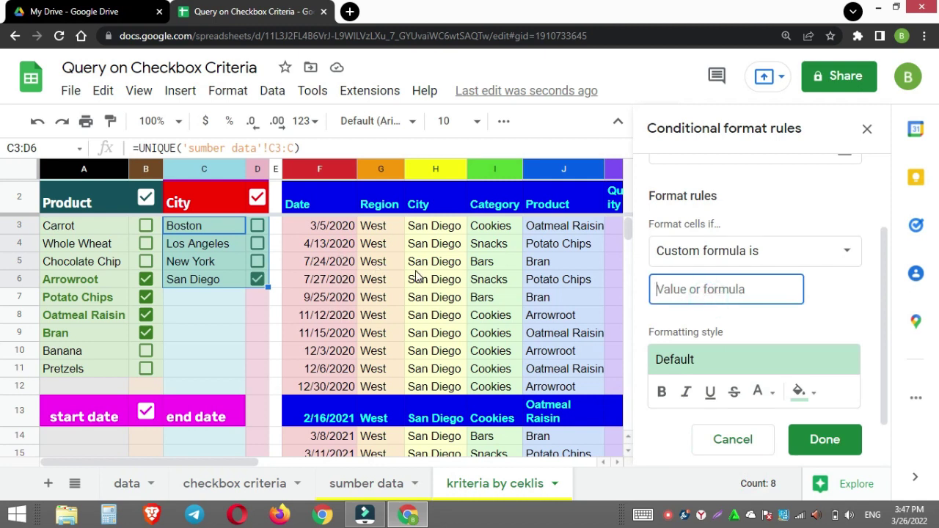
type("=$D")
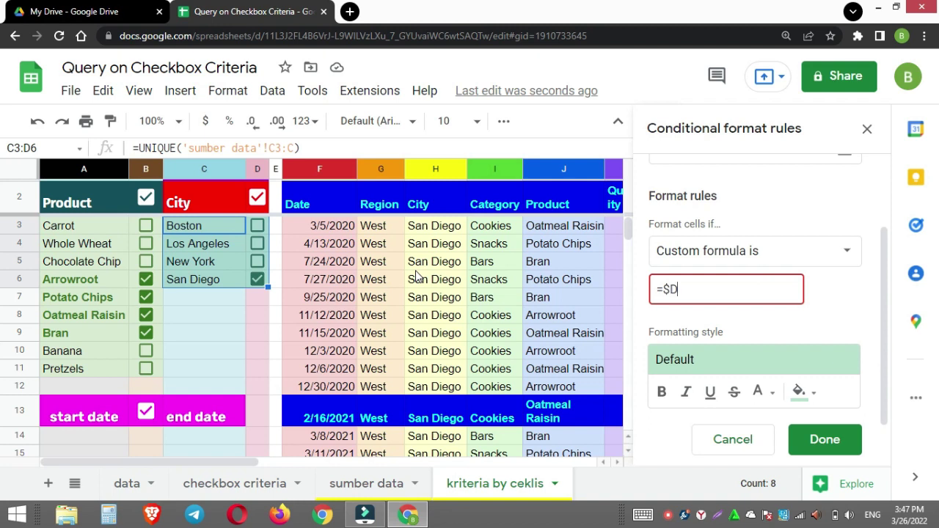
type("RUE")
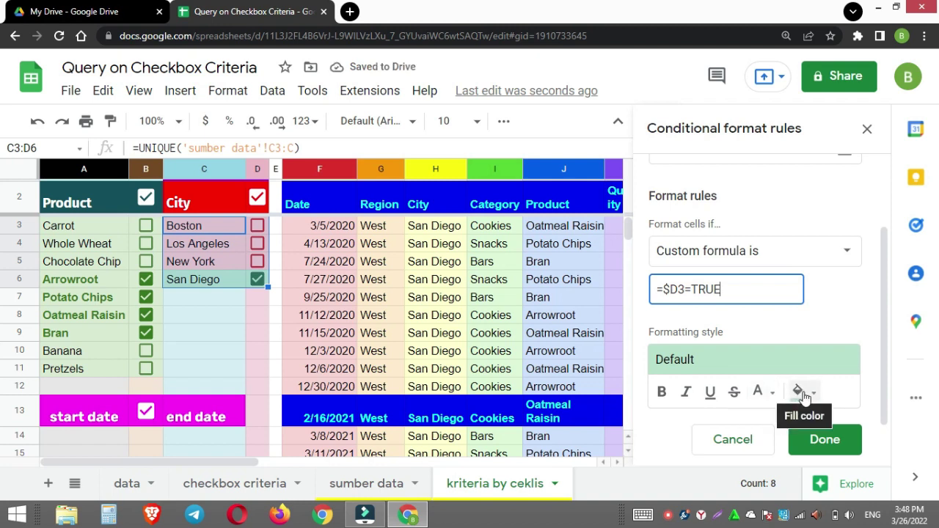
Style the city rule with a red fill and white text, save it and close the conditional format rules.
left_click(799, 393)
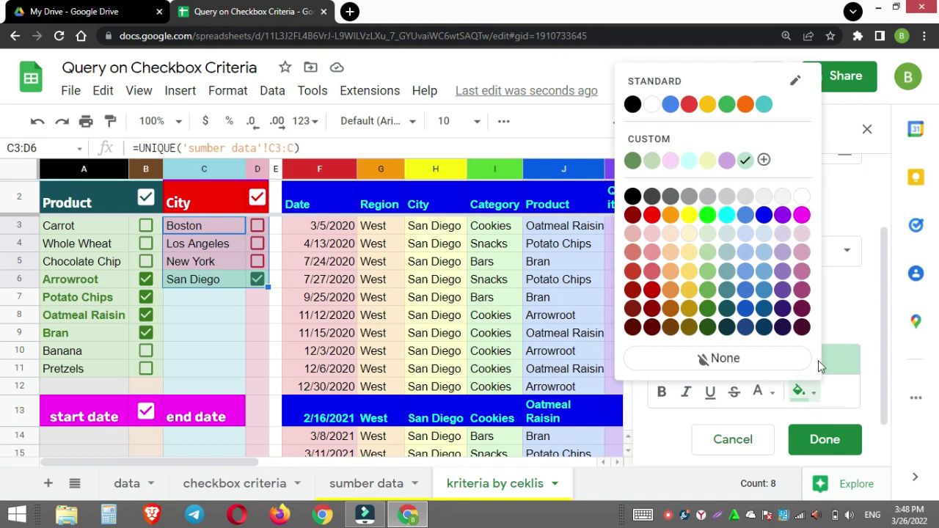
left_click(652, 217)
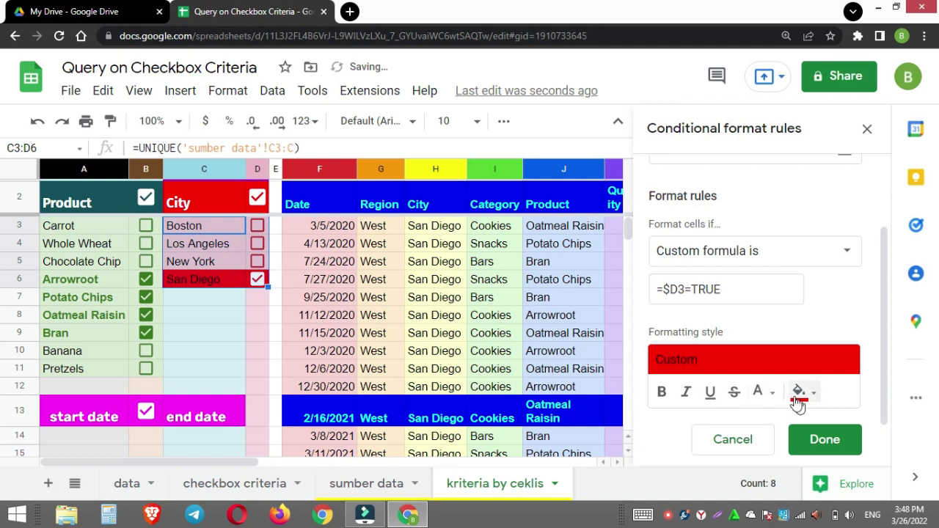
left_click(773, 394)
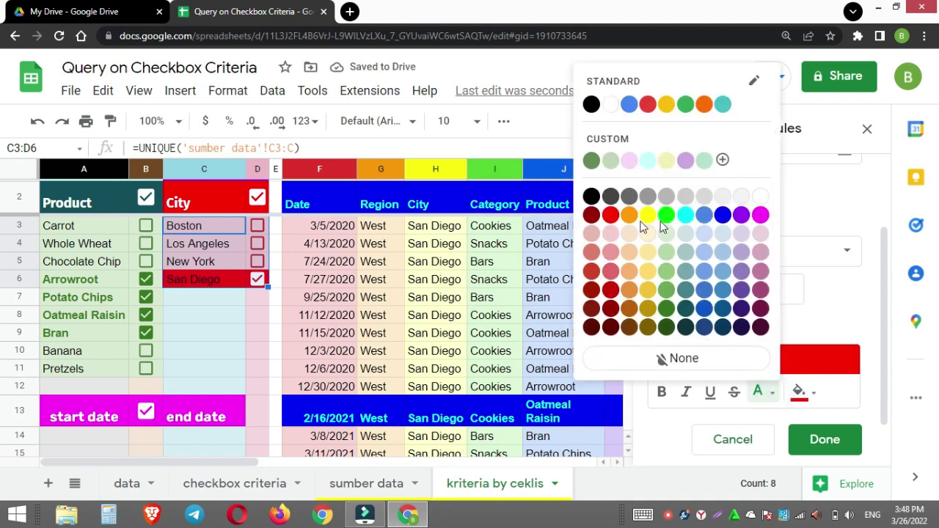
left_click(760, 197)
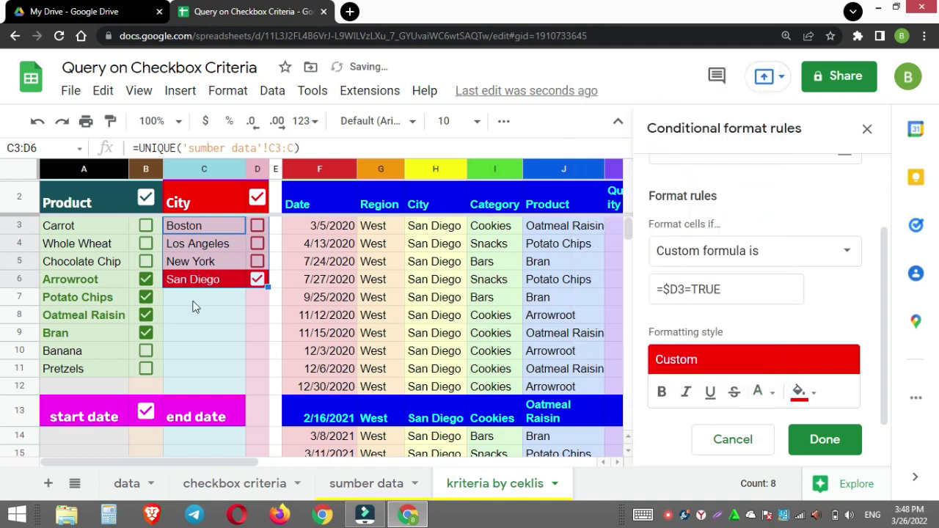
left_click(828, 448)
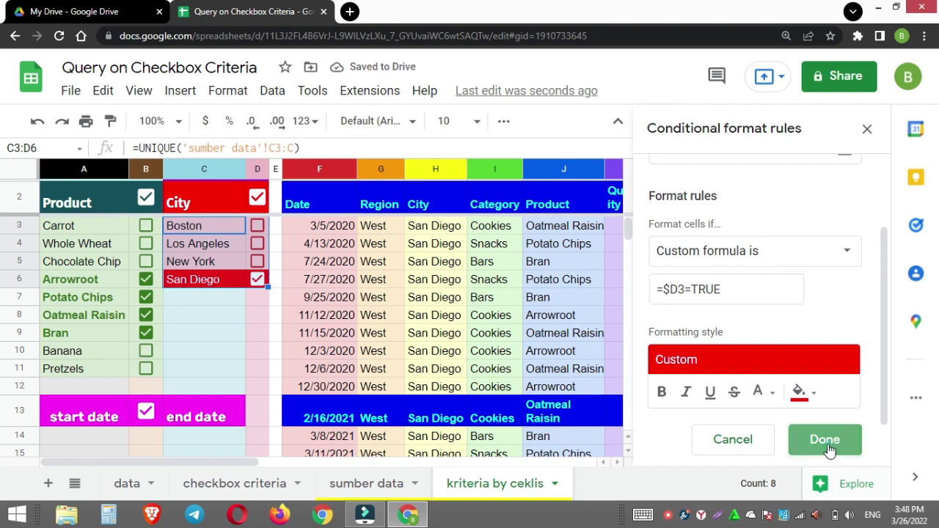
left_click(869, 129)
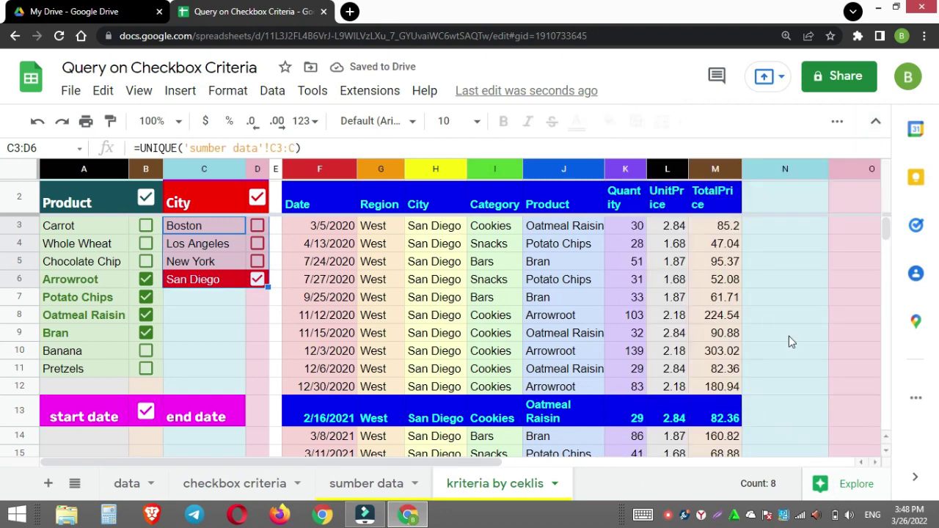
Tick Boston, Los Angeles and New York in the city list to test the highlighting.
left_click(212, 319)
left_click(257, 227)
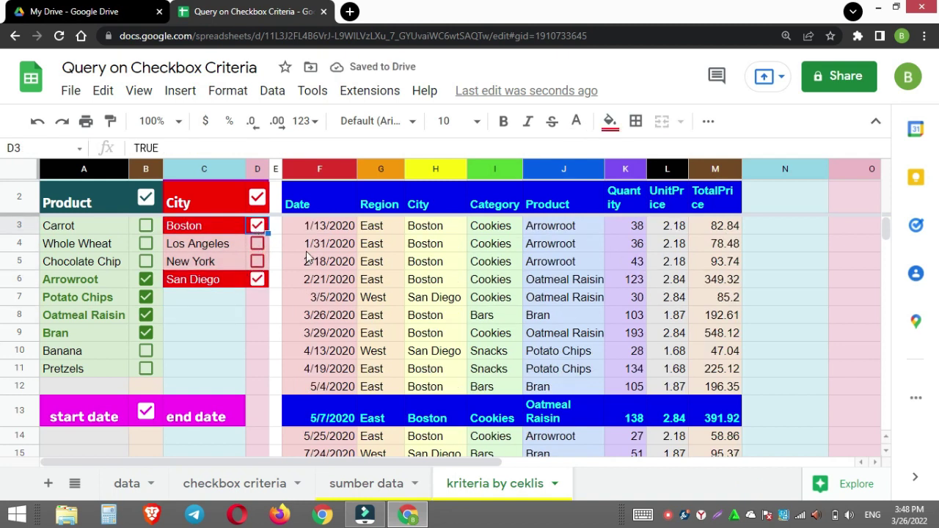
left_click(258, 246)
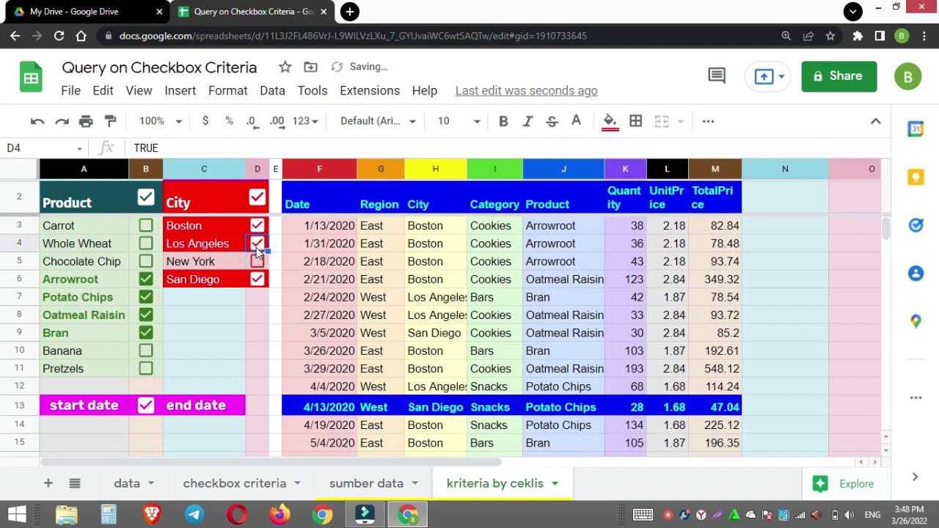
left_click(257, 262)
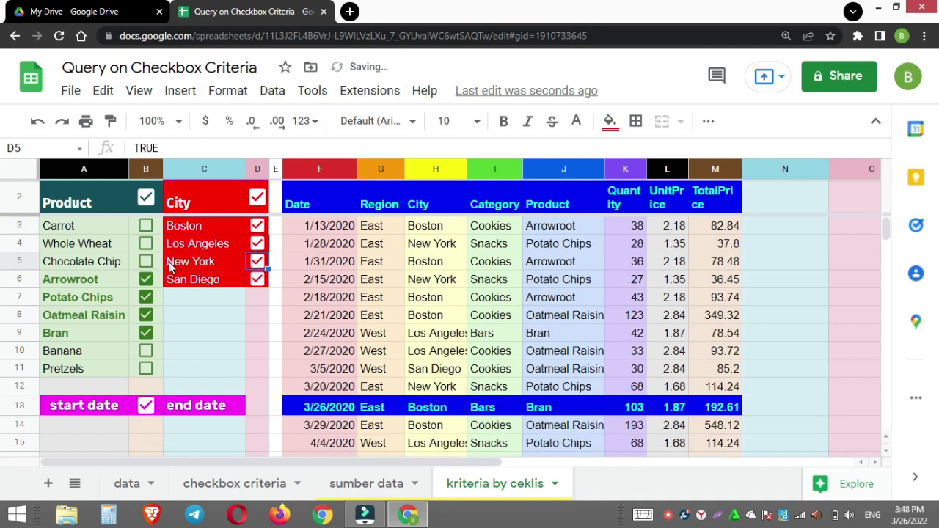
Tick the remaining products Carrot, Whole Wheat, Chocolate Chip, Banana and Pretzels.
left_click(144, 227)
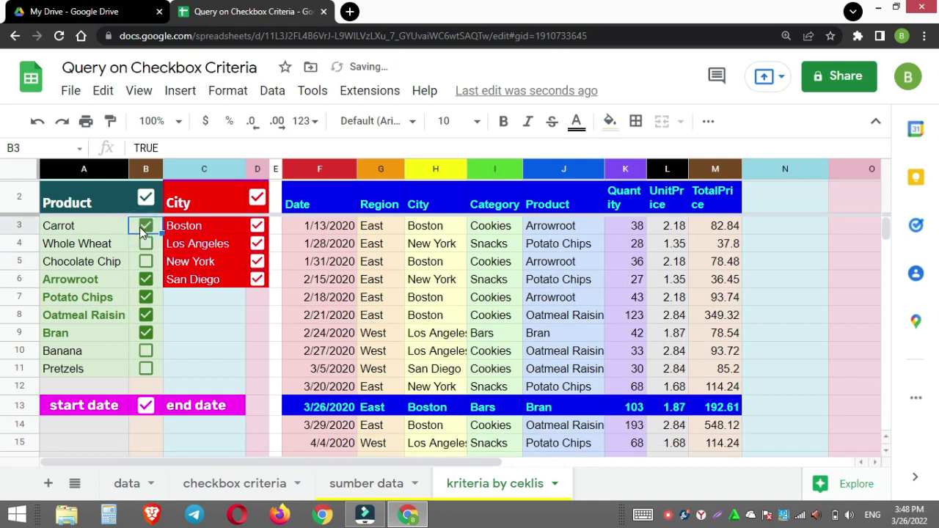
left_click(145, 244)
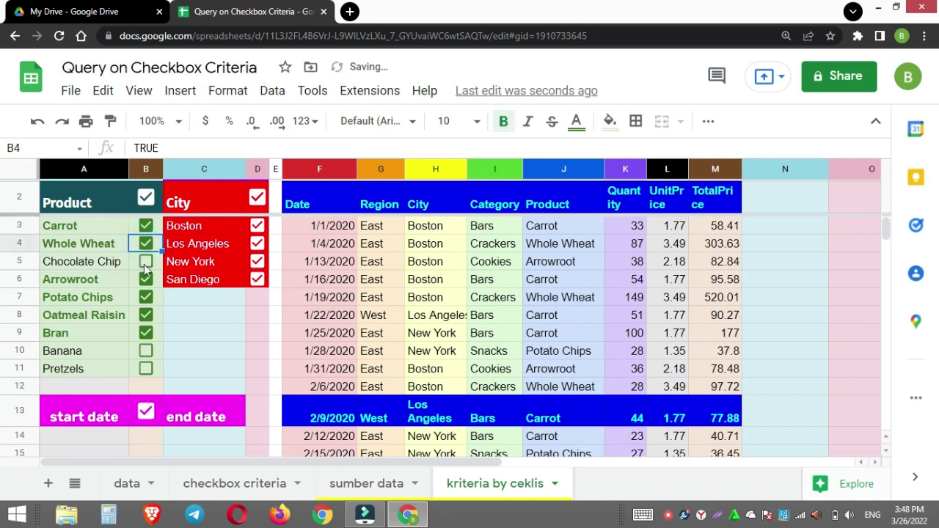
left_click(146, 262)
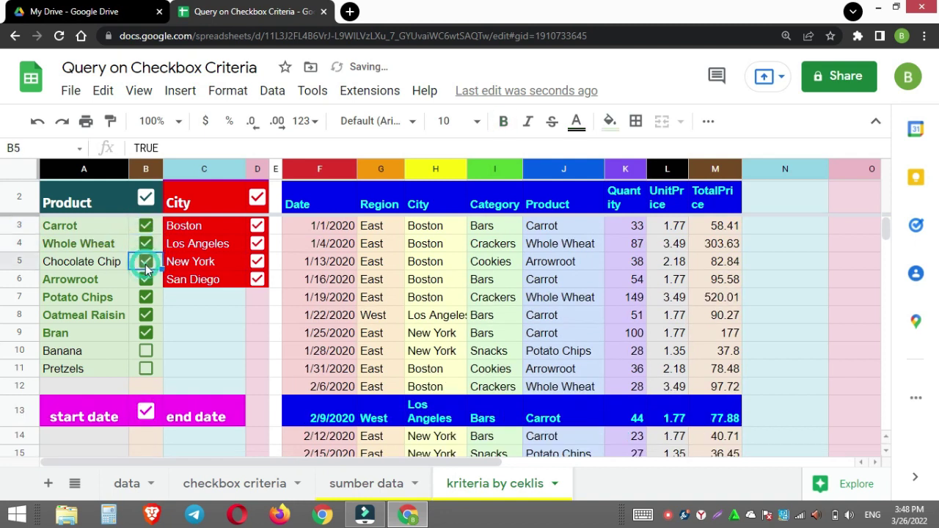
left_click(147, 351)
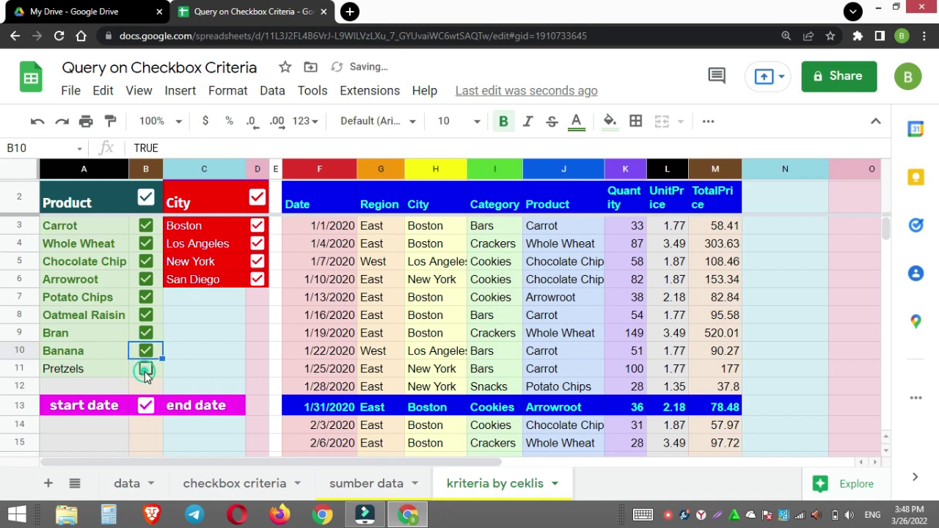
left_click(146, 371)
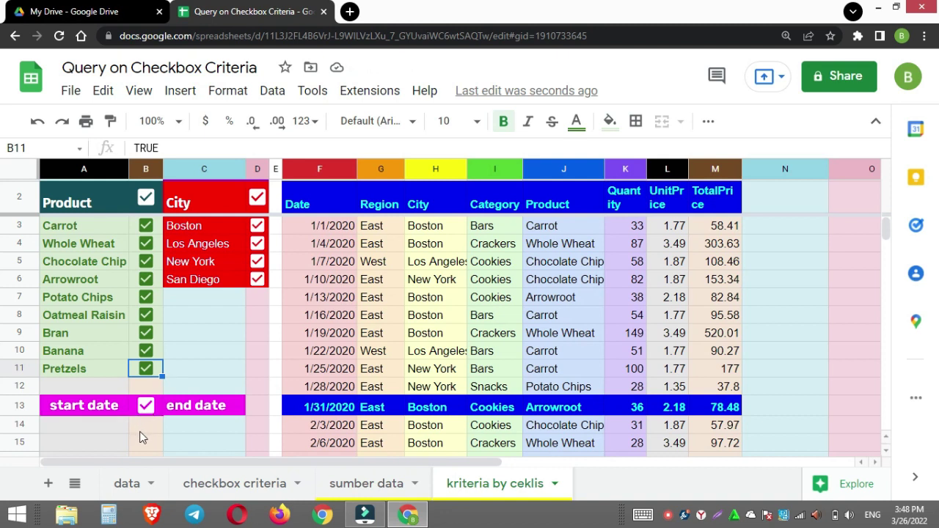
Enter the start date 2/1/2020 in A14 and the end date 3/1/2020 in C14.
left_click(70, 432)
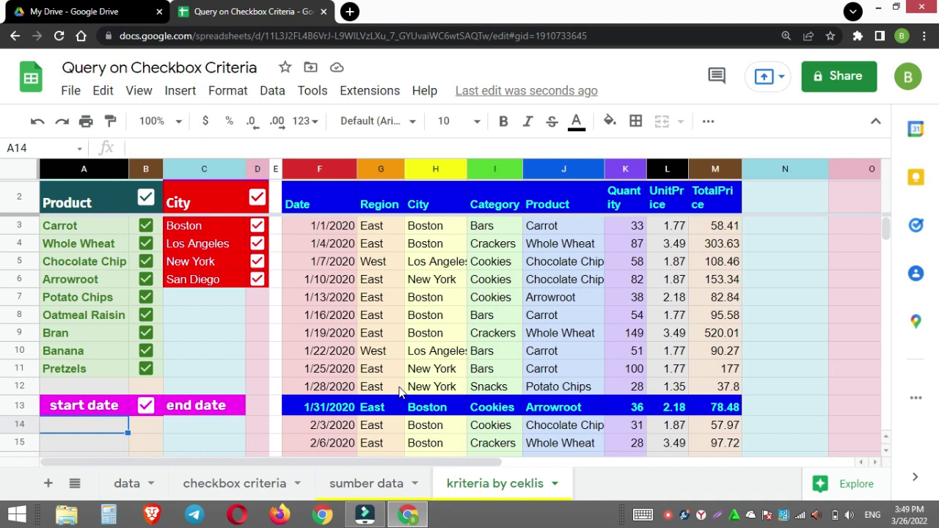
type("2/1")
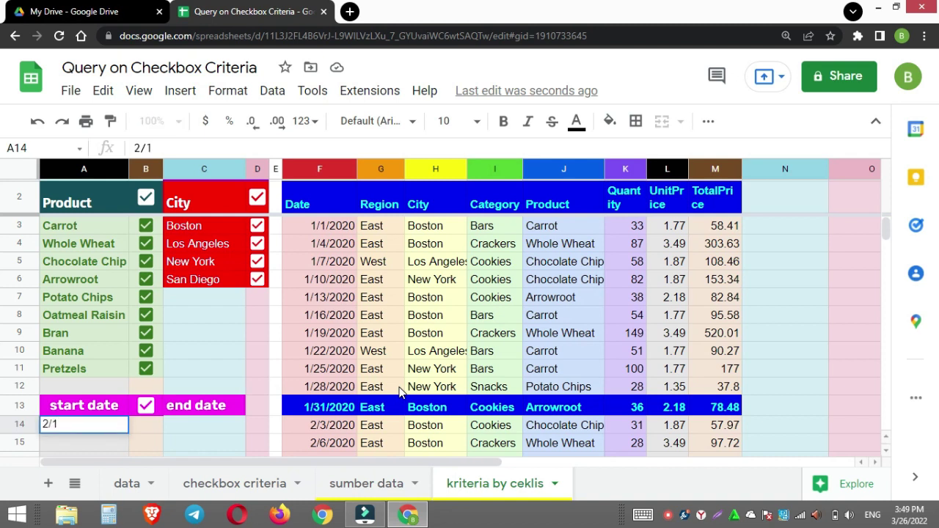
type("/2020")
key("Return")
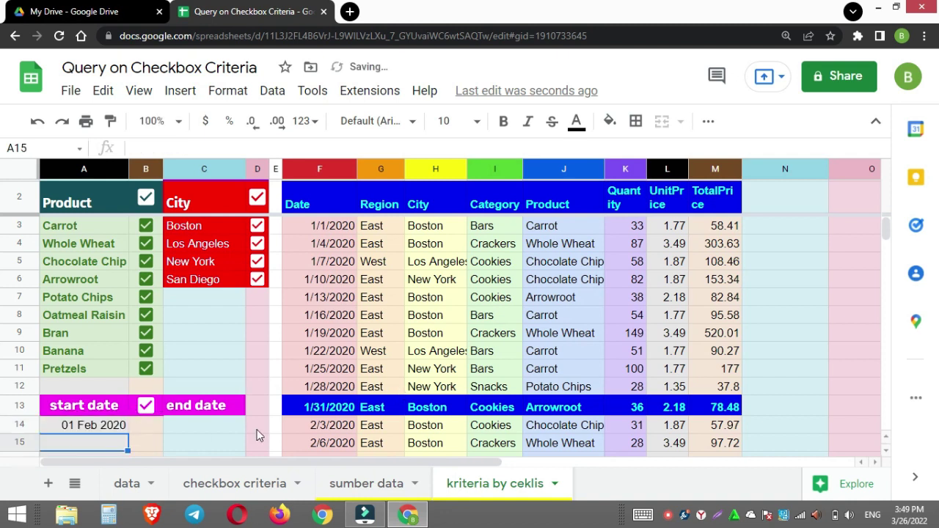
left_click(207, 430)
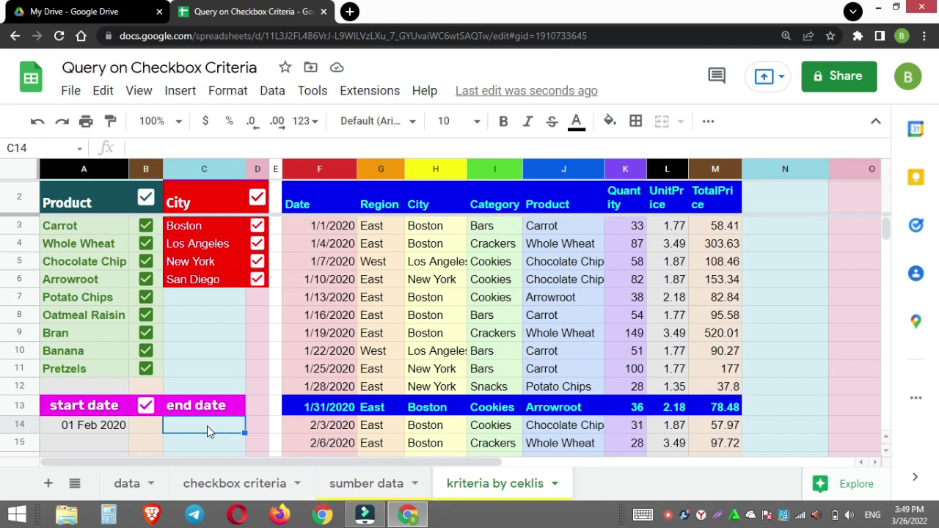
type("3/1/20")
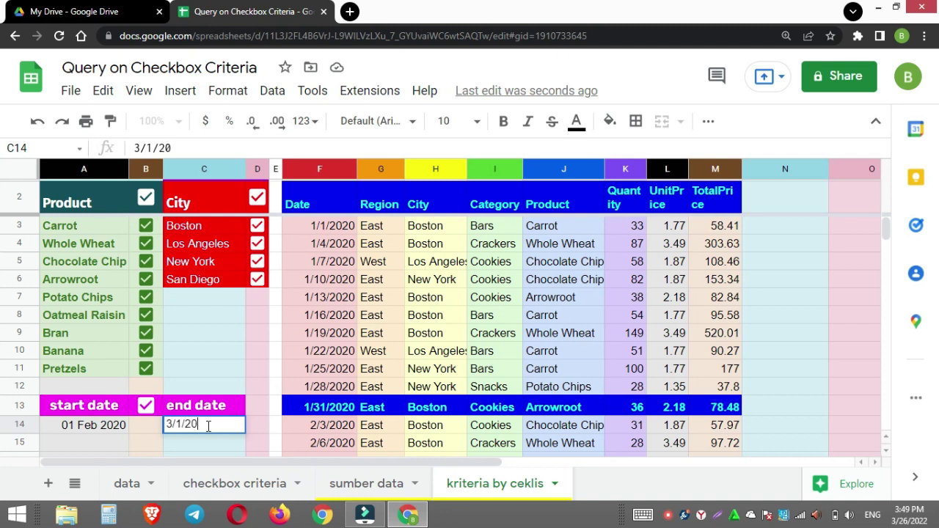
type("20")
key("Return")
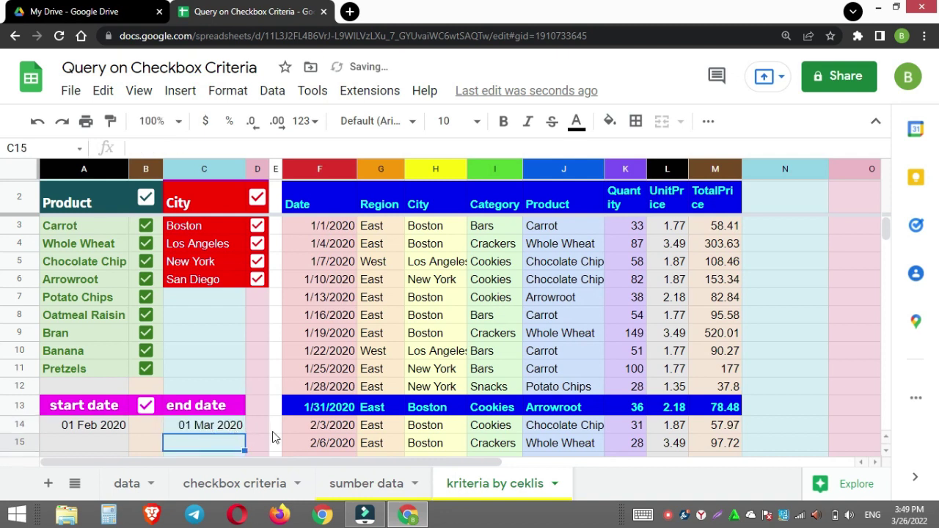
Insert a checkbox in B14 between the two dates, test it and leave it unticked.
left_click(158, 426)
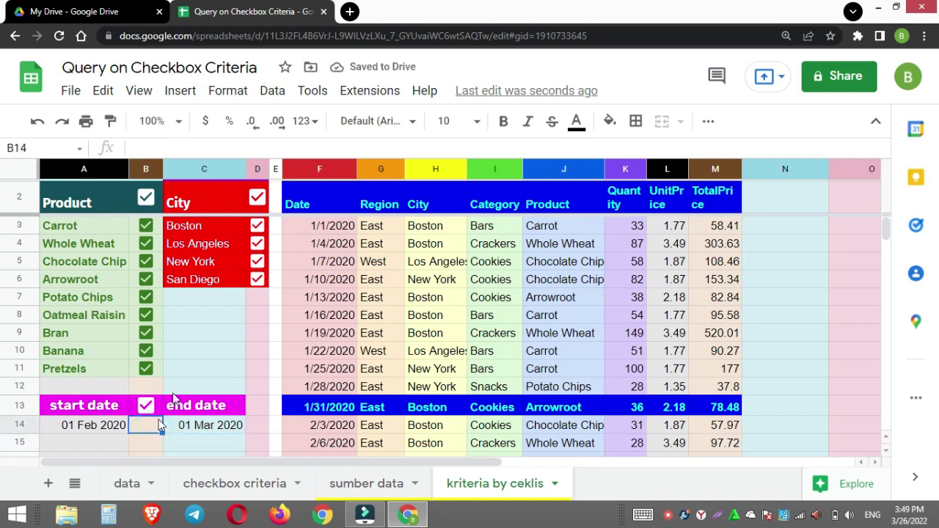
left_click(183, 91)
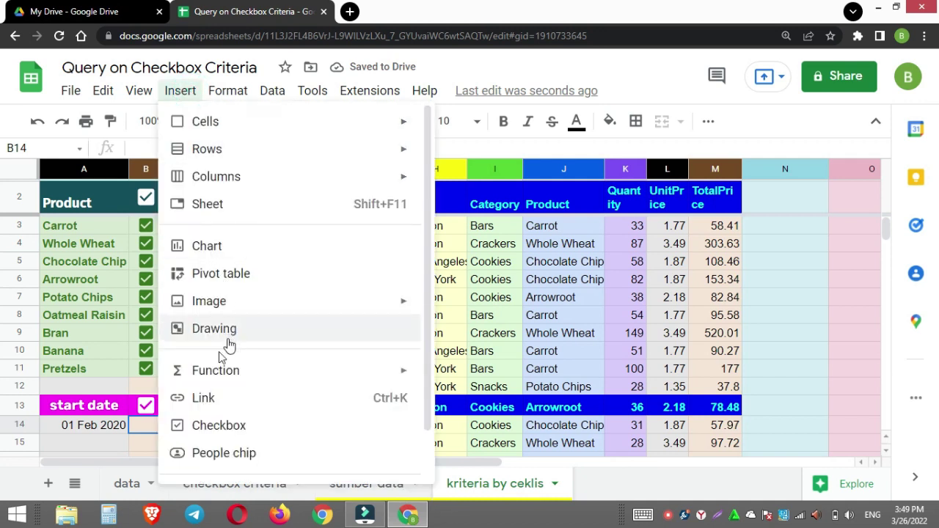
left_click(204, 427)
left_click(148, 428)
left_click(148, 427)
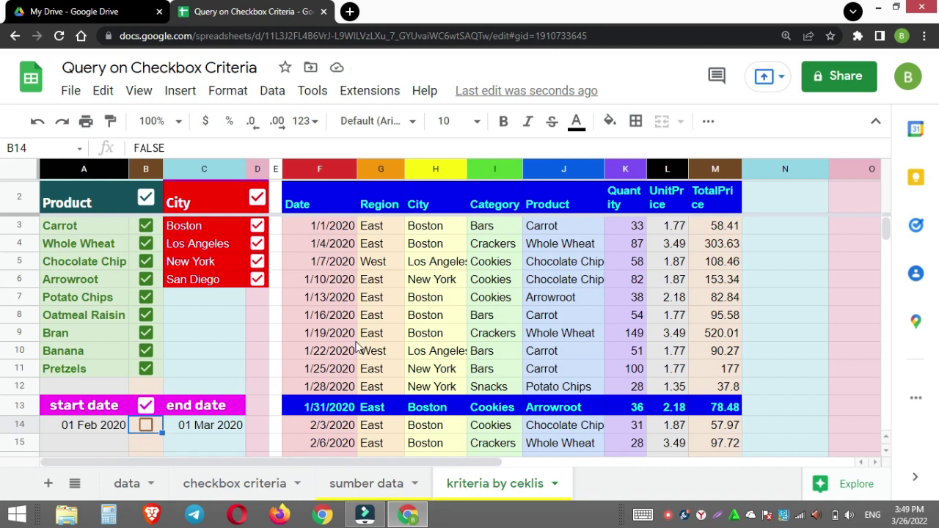
Show the full QUERY formula in F2 and check which column holds the dates on the sumber data sheet.
left_click(315, 199)
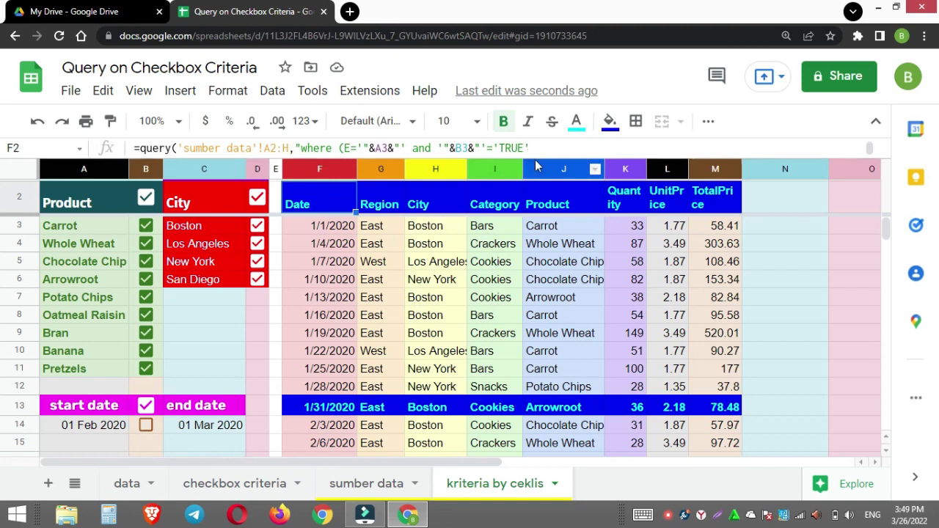
left_click_drag(541, 157, 508, 301)
left_click_drag(503, 338, 512, 300)
left_click(264, 266)
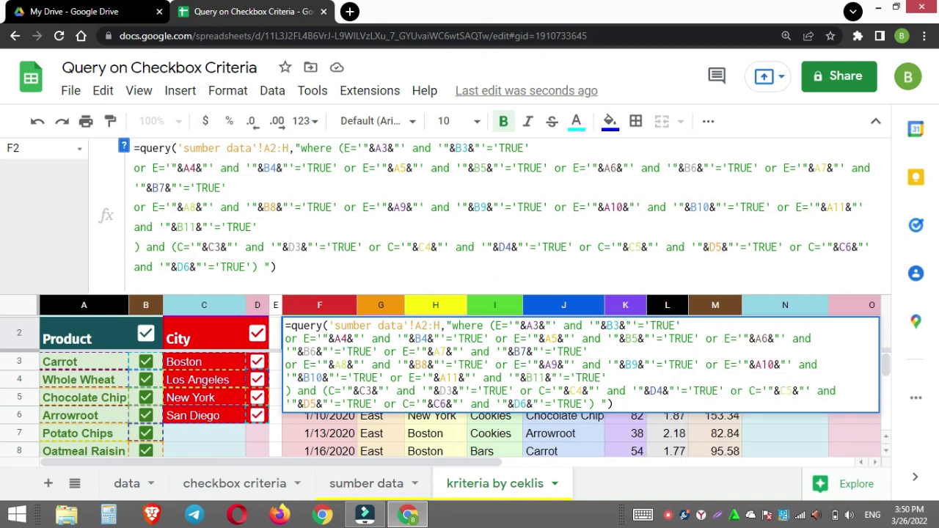
left_click(513, 490)
left_click(361, 484)
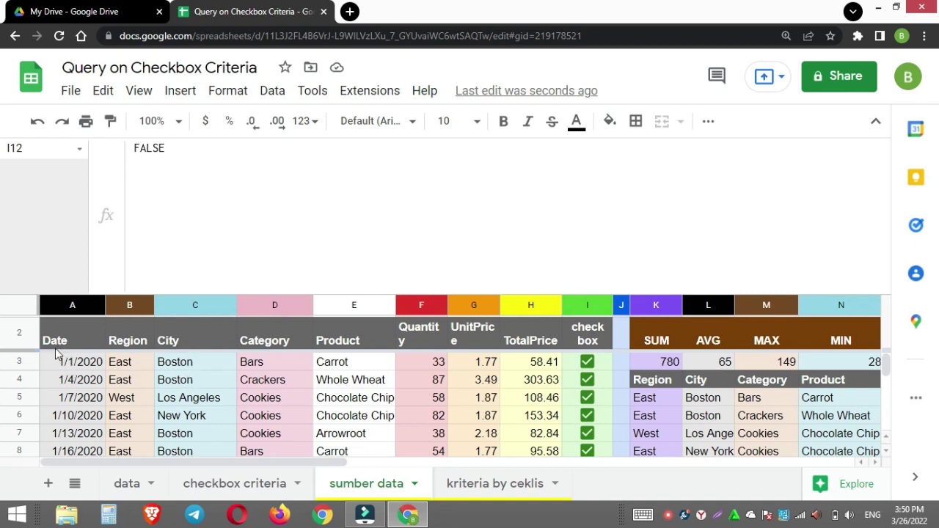
left_click(504, 484)
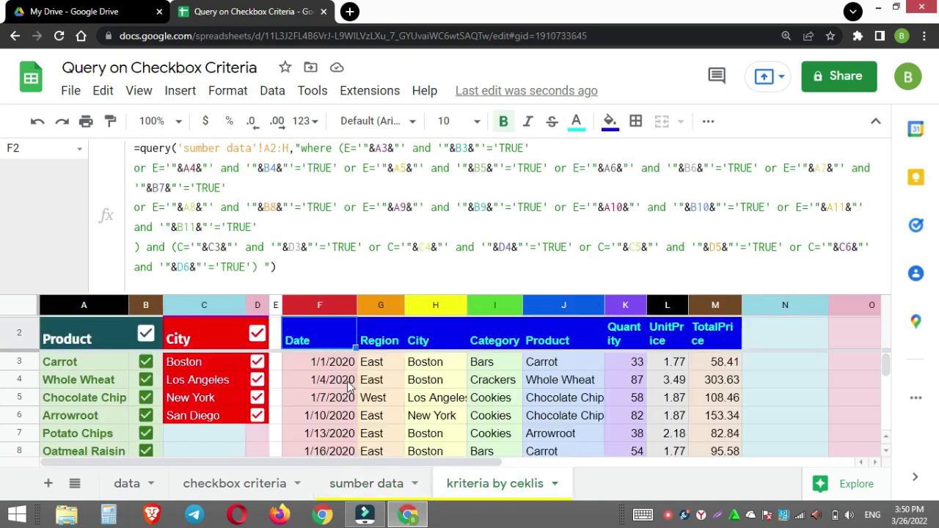
Begin a start-date condition at the end of F2's query string with and A>=date'", leaving room before the closing quote.
left_click(265, 268)
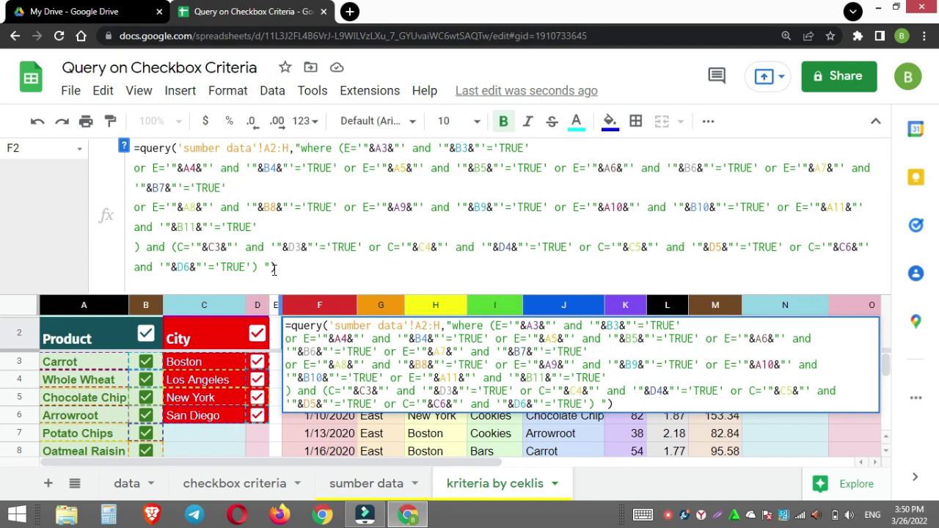
type("and")
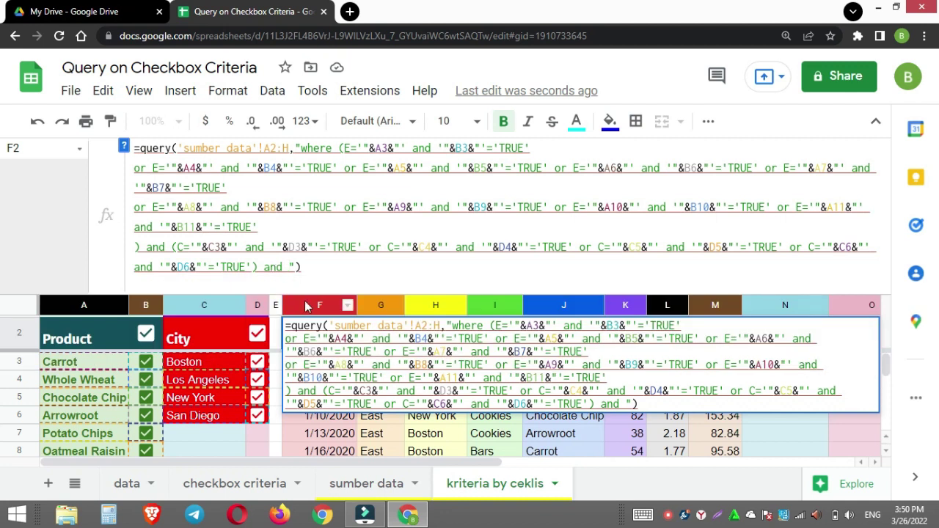
type("A>=date")
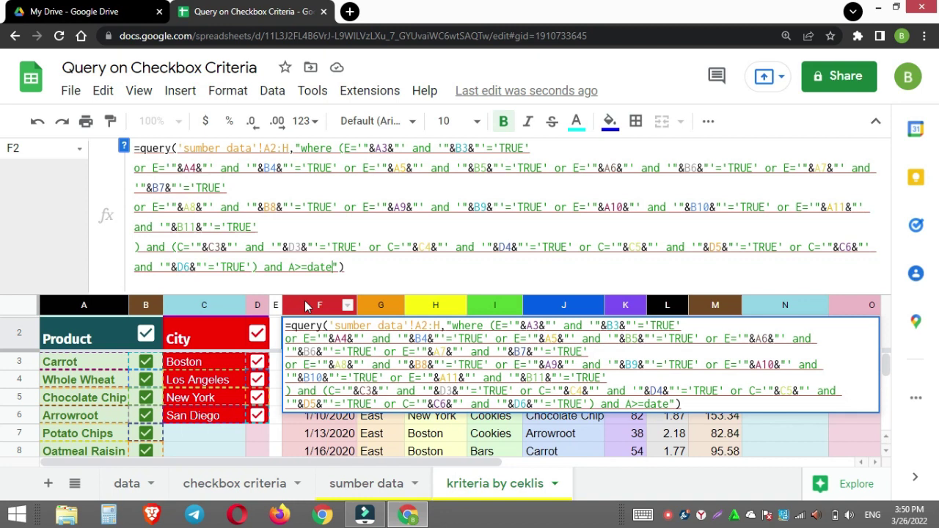
type("'")
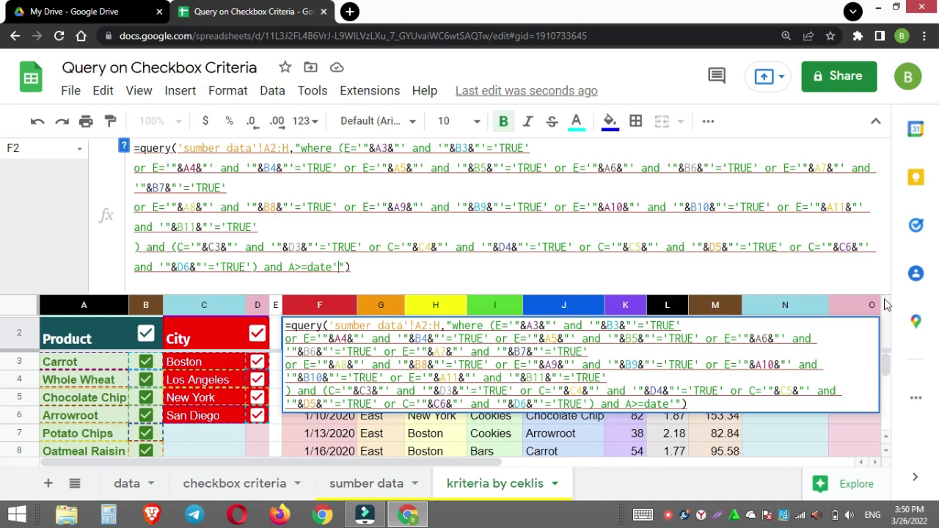
mouse_move(887, 362)
left_mouse_down()
mouse_move(886, 371)
mouse_move(887, 361)
left_mouse_up()
left_click(886, 451)
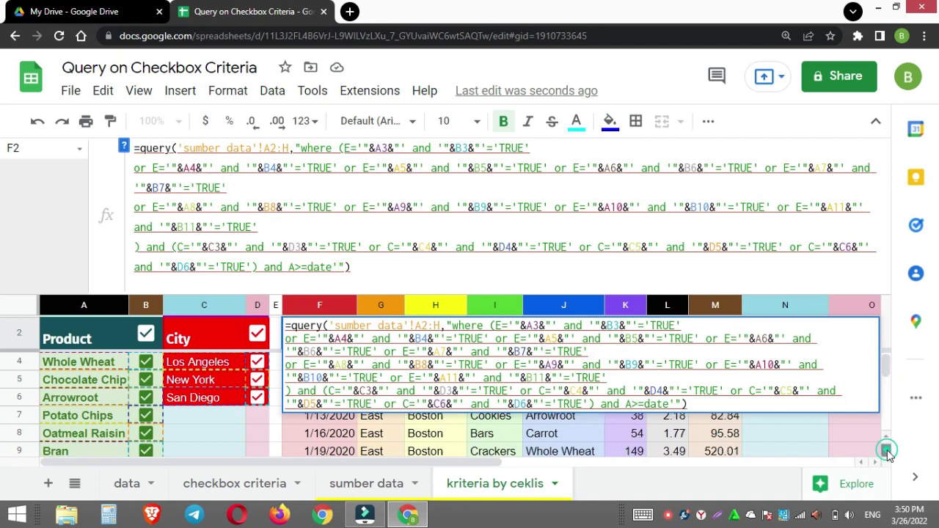
left_click(886, 451)
left_click(887, 452)
left_click(886, 452)
left_click(886, 452)
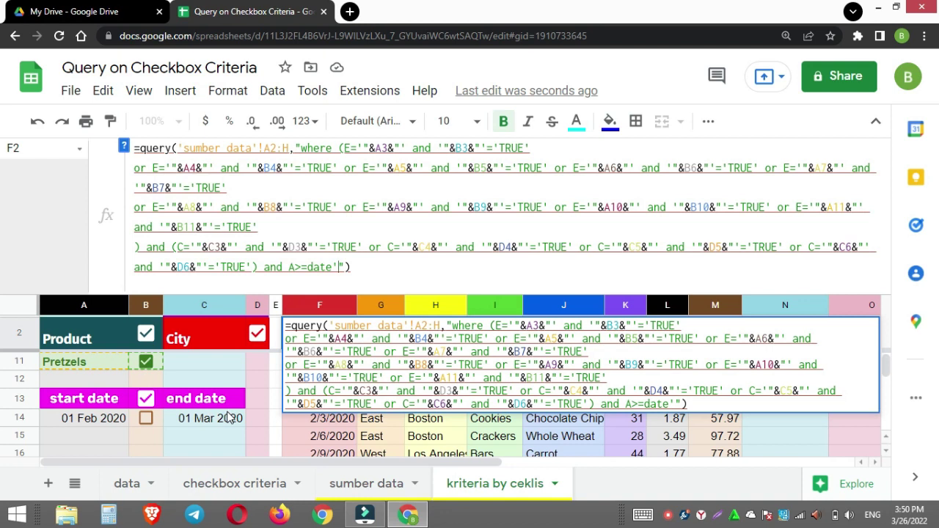
left_click(345, 266)
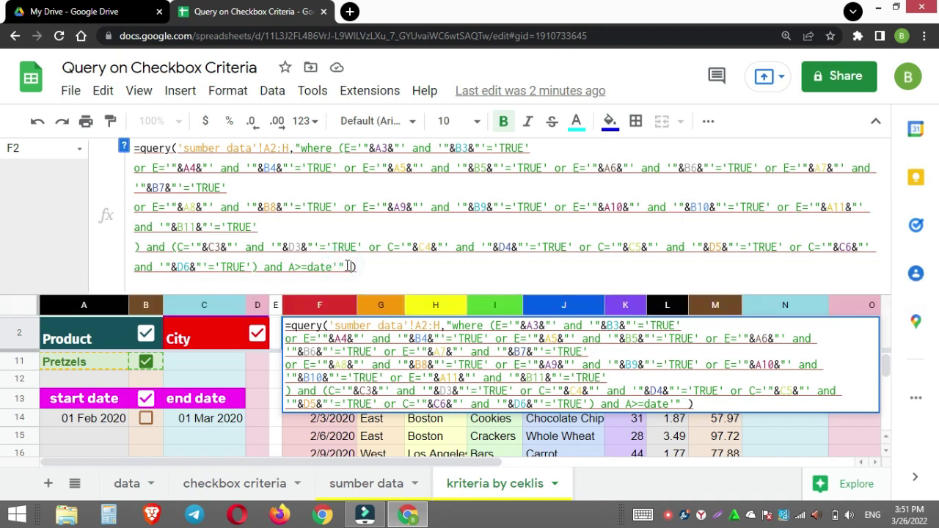
type("\"")
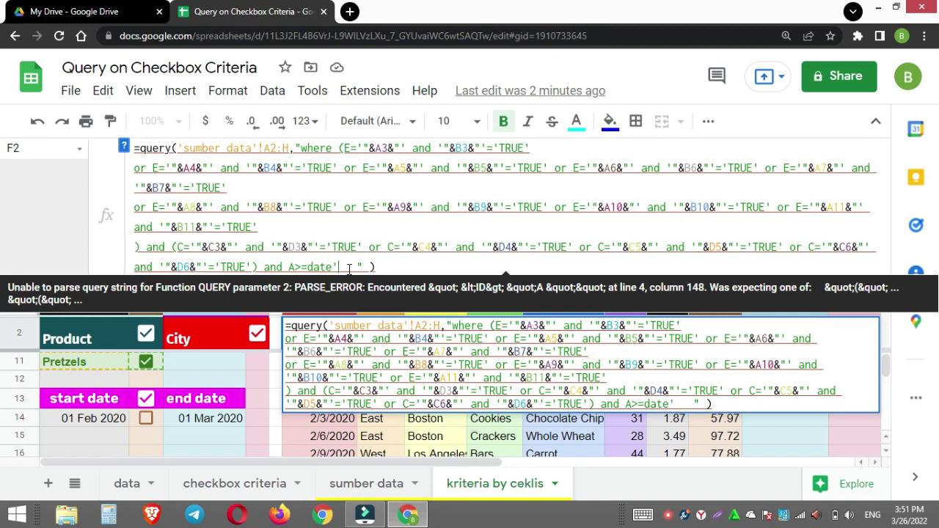
type("\"")
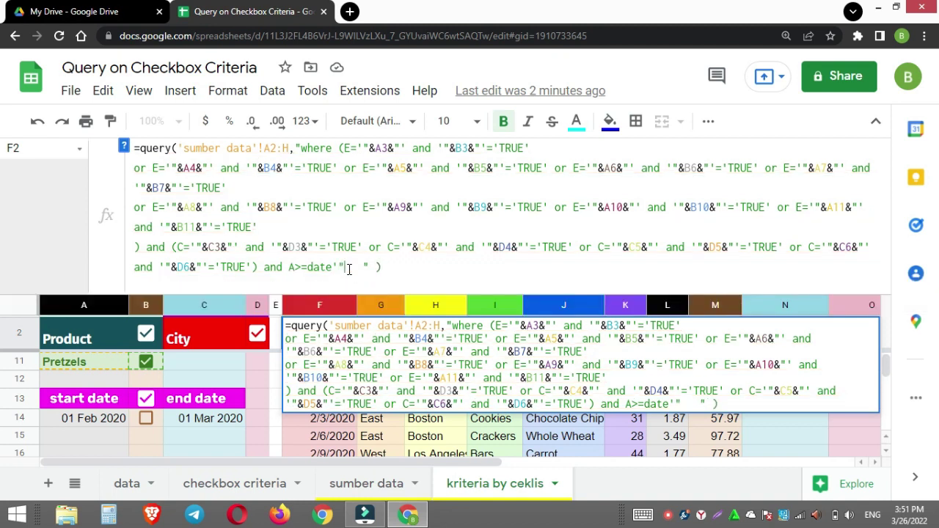
Complete the start-date condition with &text(A14,"yyyy-mm-dd")&"' and commit the F2 formula.
type("&text ")
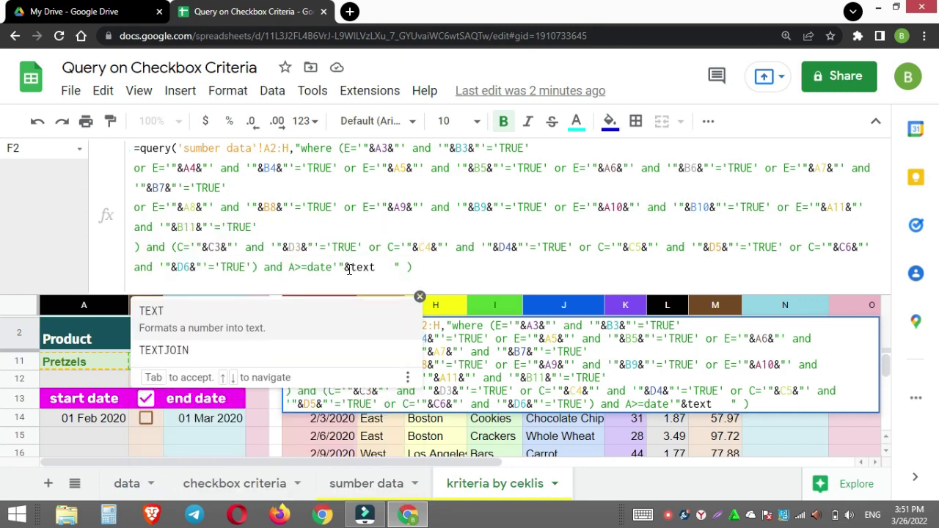
type("(")
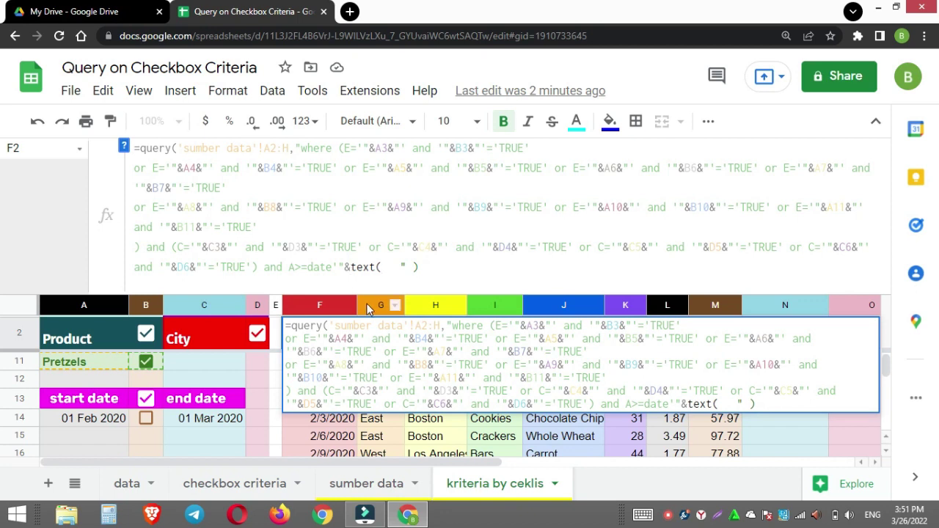
type("A14")
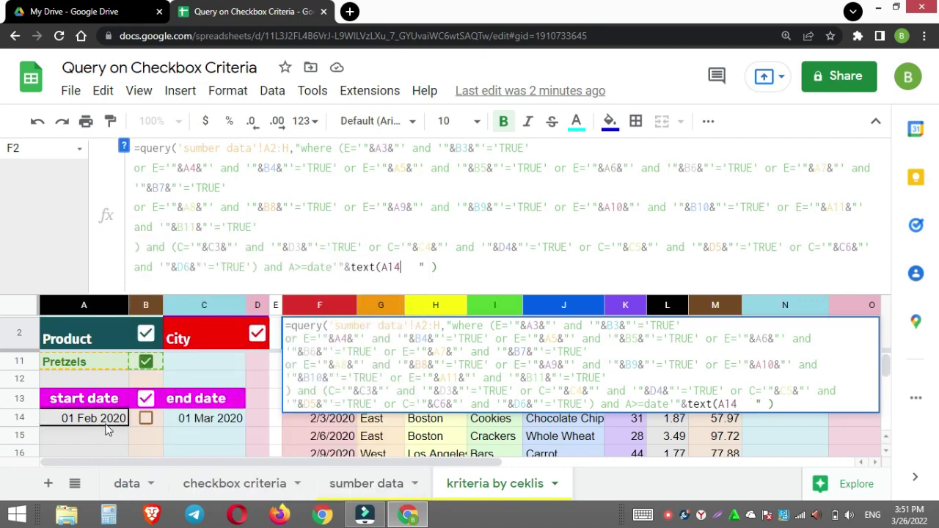
type(",\"")
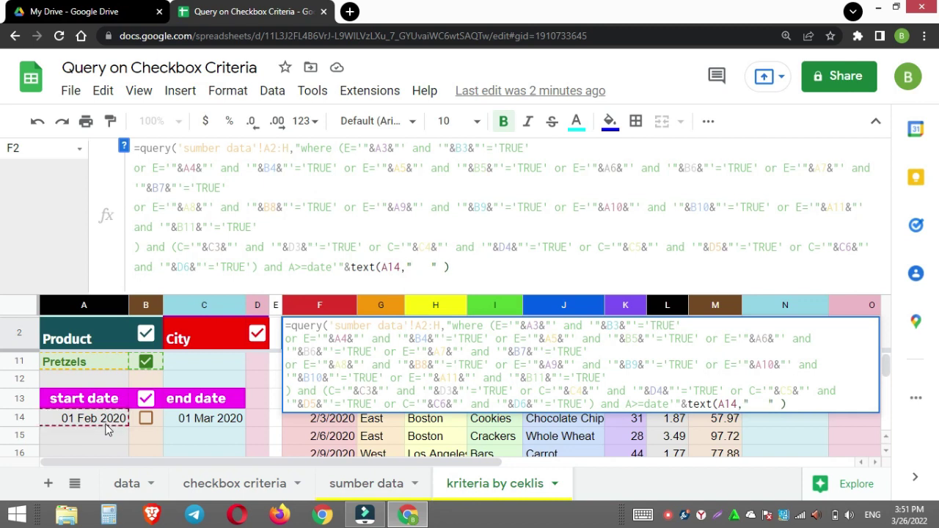
type("yyyy-mm-dd\"")
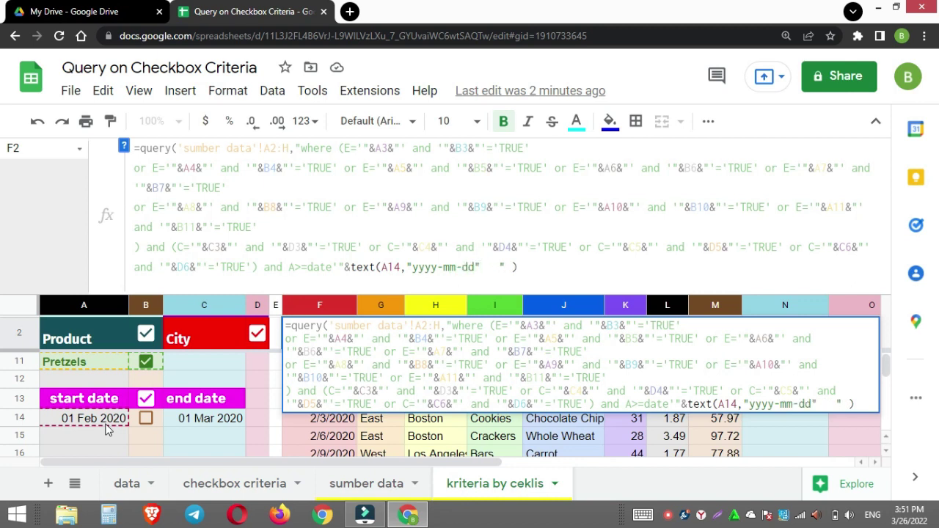
type(")&")
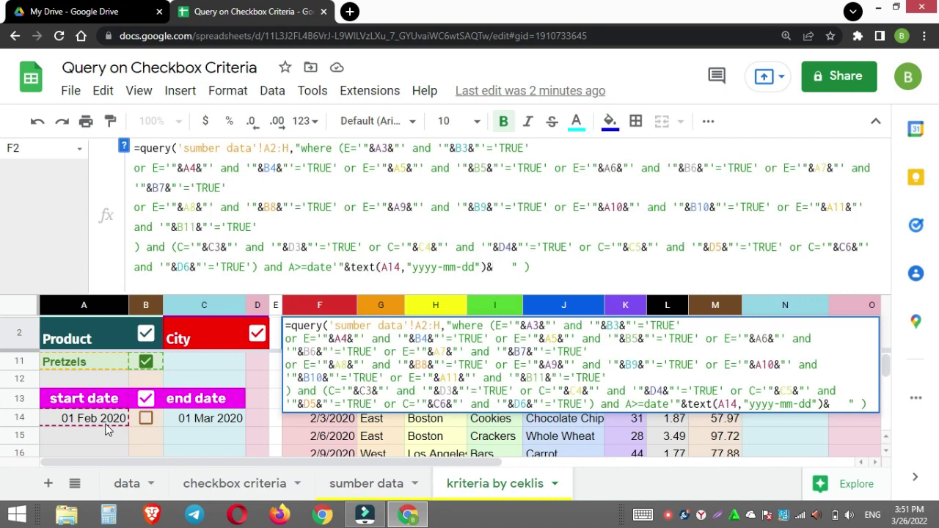
type("\"")
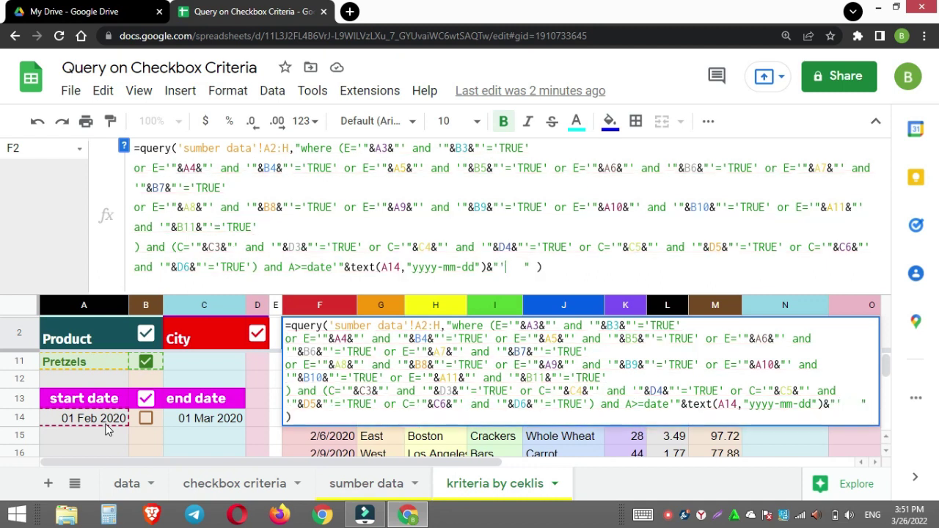
key("Return")
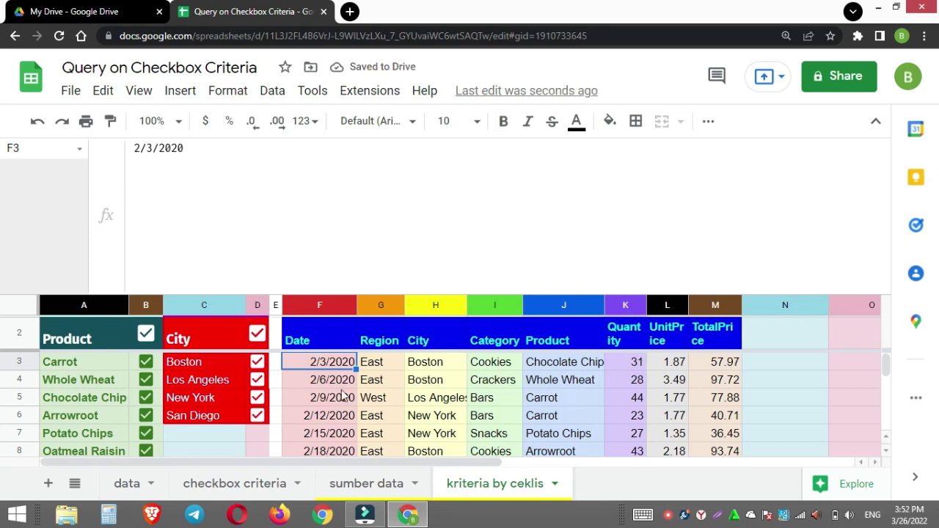
Review the filtered results, then duplicate the start-date condition at the end of the query string in F2.
left_click_drag(424, 293, 403, 155)
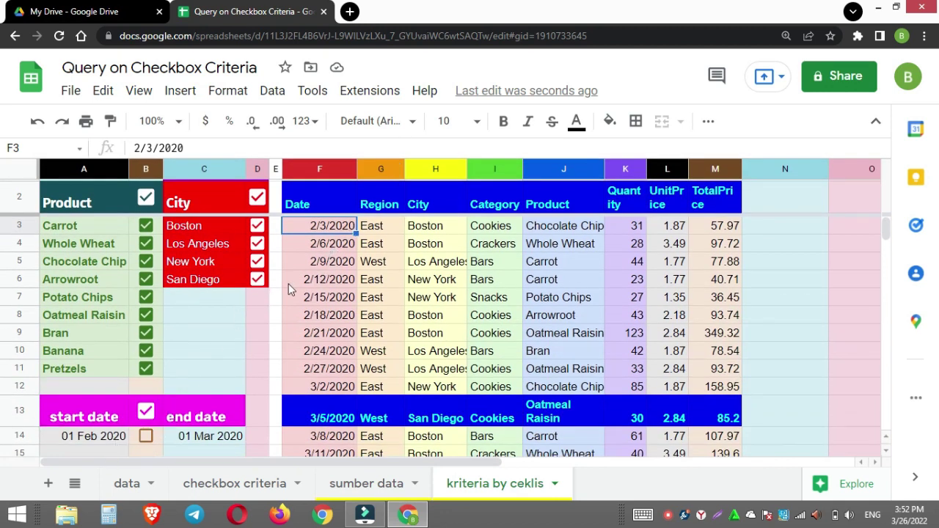
left_click(321, 208)
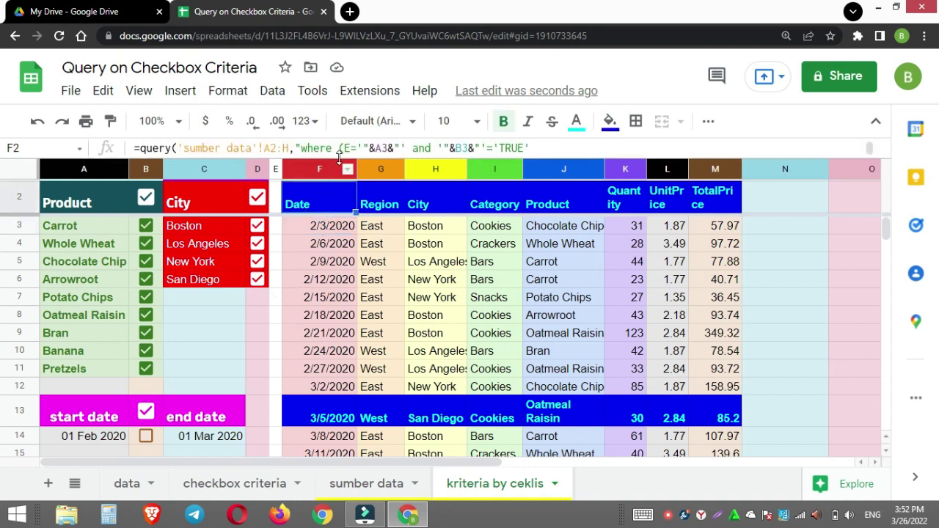
left_click_drag(322, 160, 345, 308)
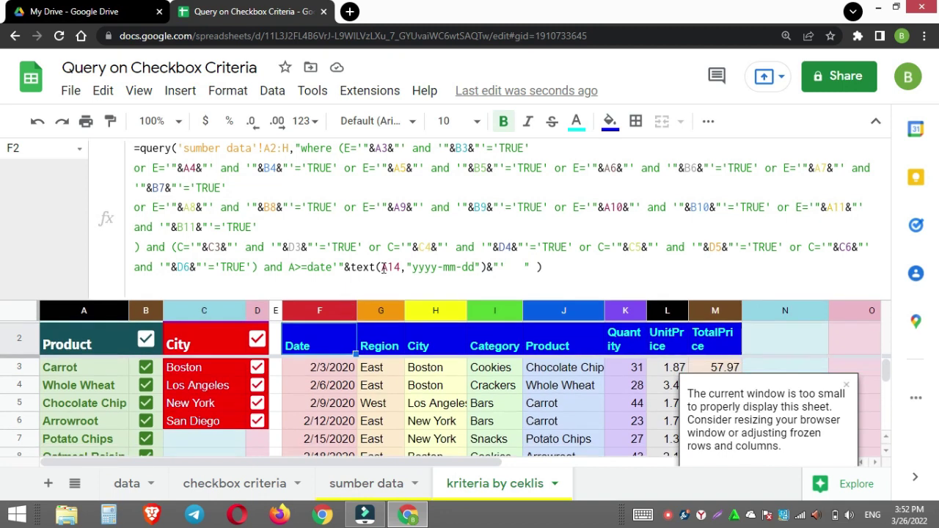
left_click_drag(267, 267, 509, 262)
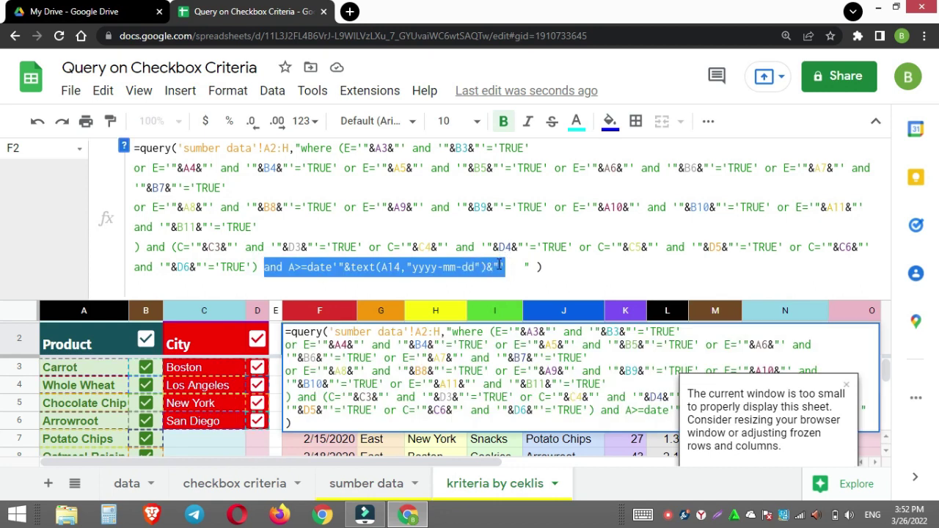
key("ctrl+c")
left_click(513, 271)
key("ctrl+v")
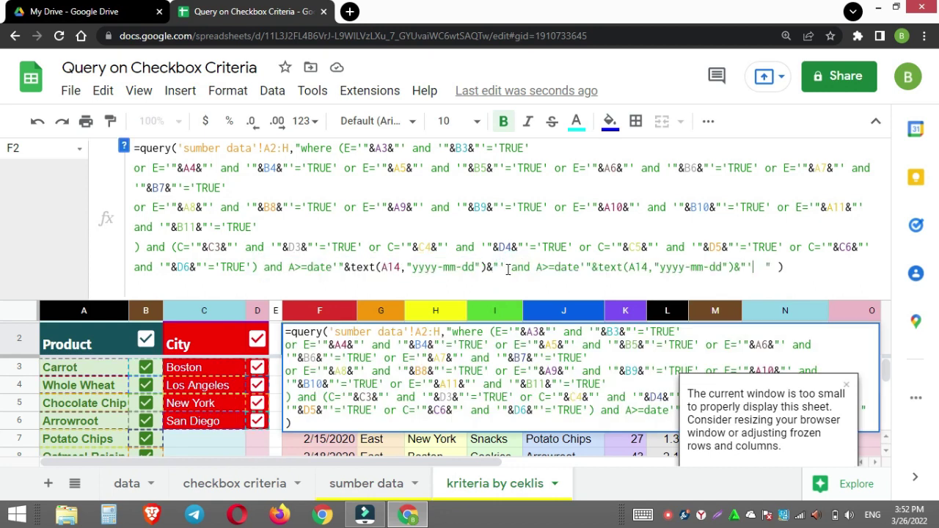
Change the copied condition to A<=date with the end-date cell C14 and commit the F2 formula.
left_click(549, 266)
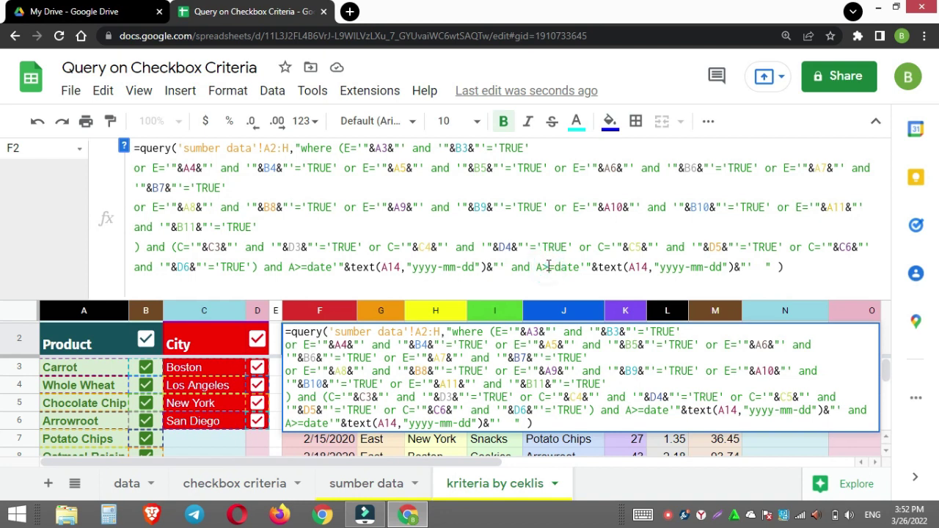
key("BackSpace")
type(",")
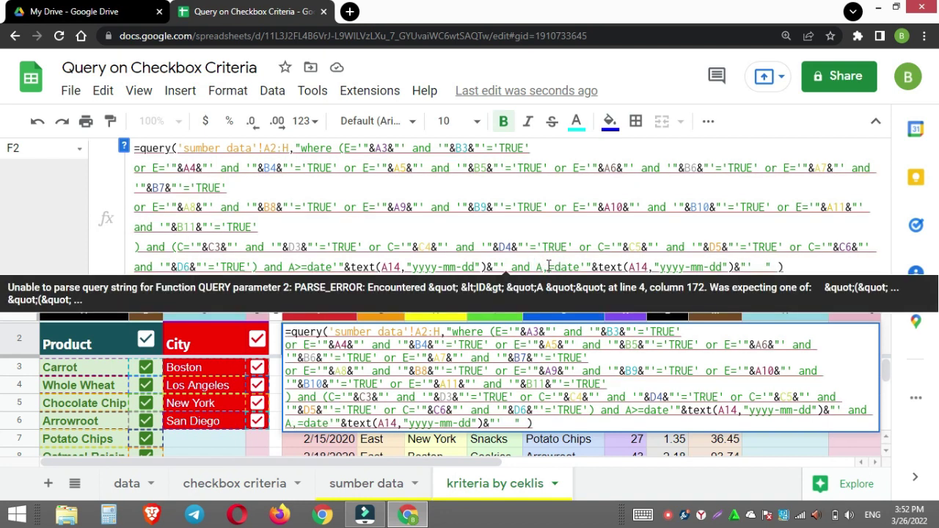
key("BackSpace")
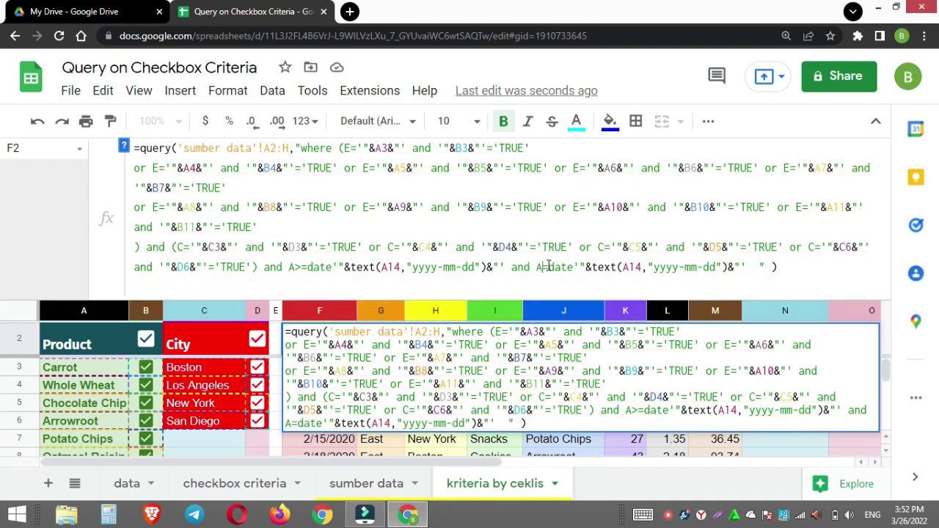
type("<")
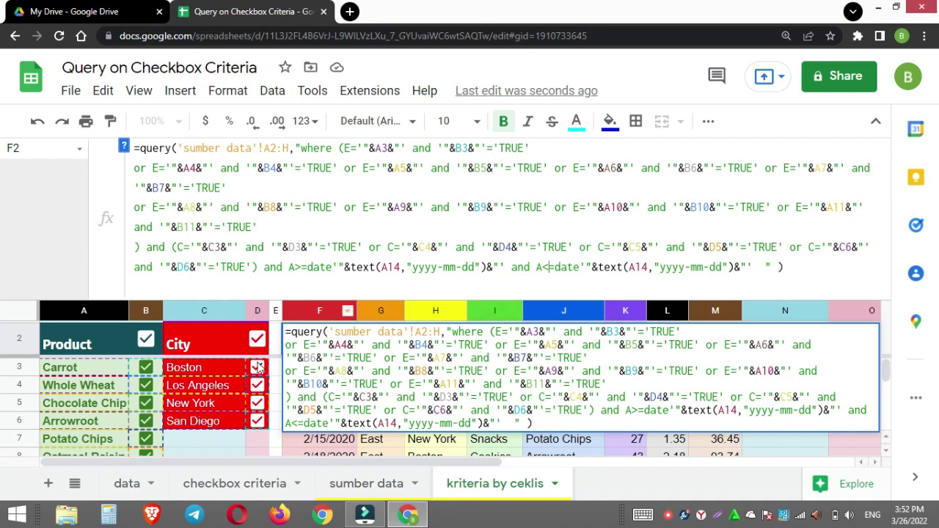
left_click(886, 454)
left_click(886, 455)
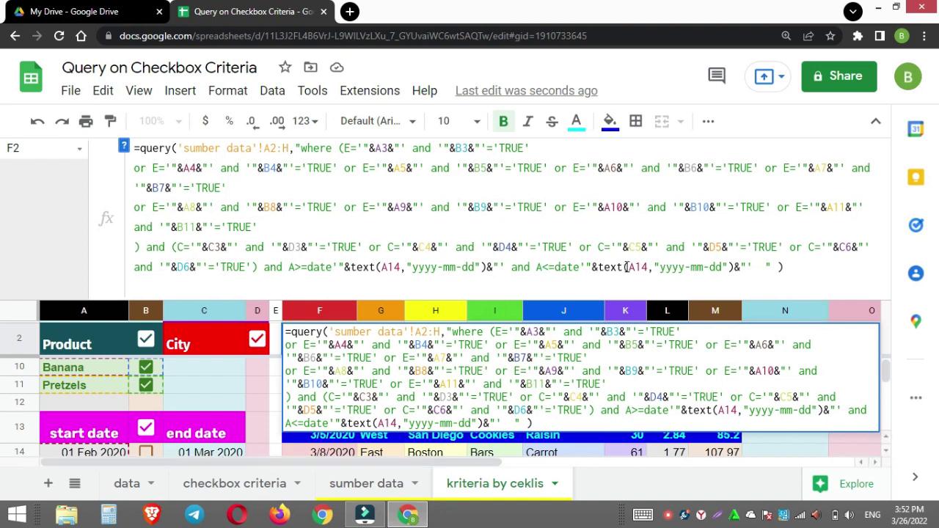
left_click_drag(628, 267, 636, 267)
type("c")
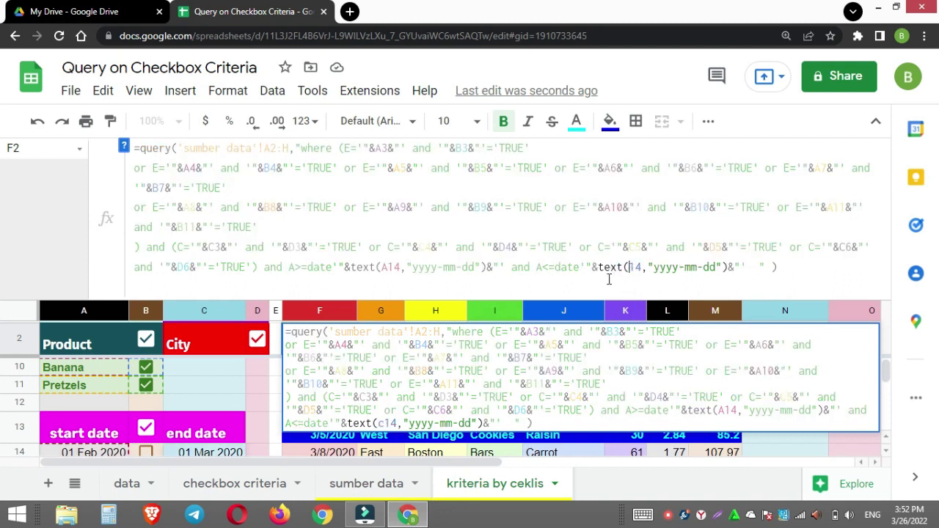
key("Return")
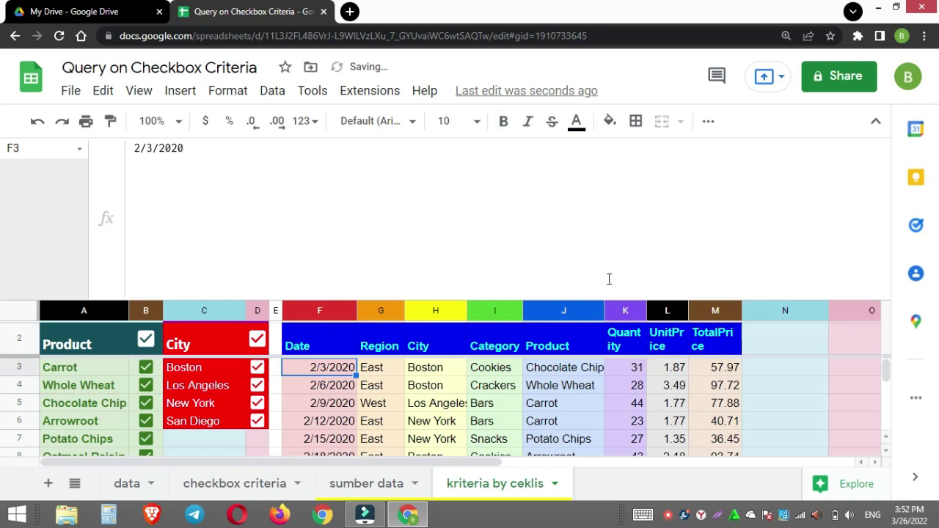
Collapse the enlarged formula area to view the results and tick the date-range checkbox in B14.
left_click_drag(548, 300, 541, 157)
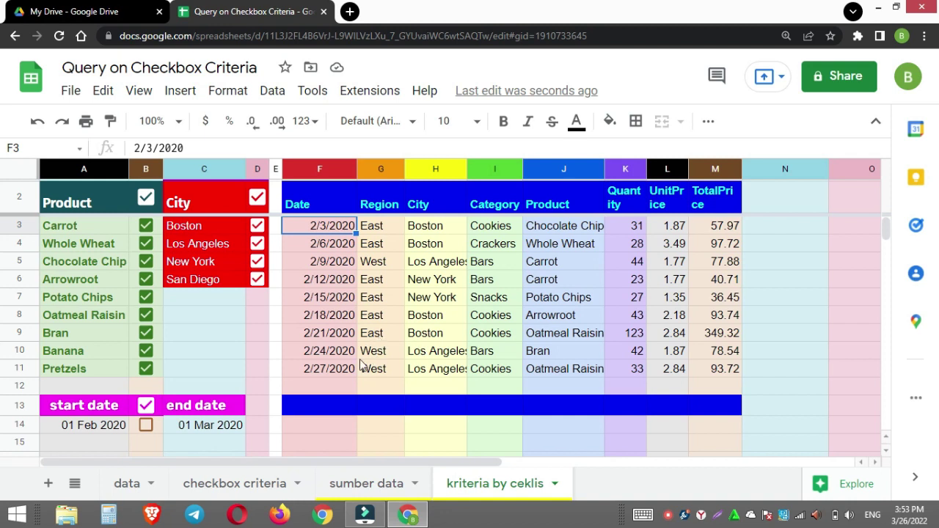
left_click(144, 426)
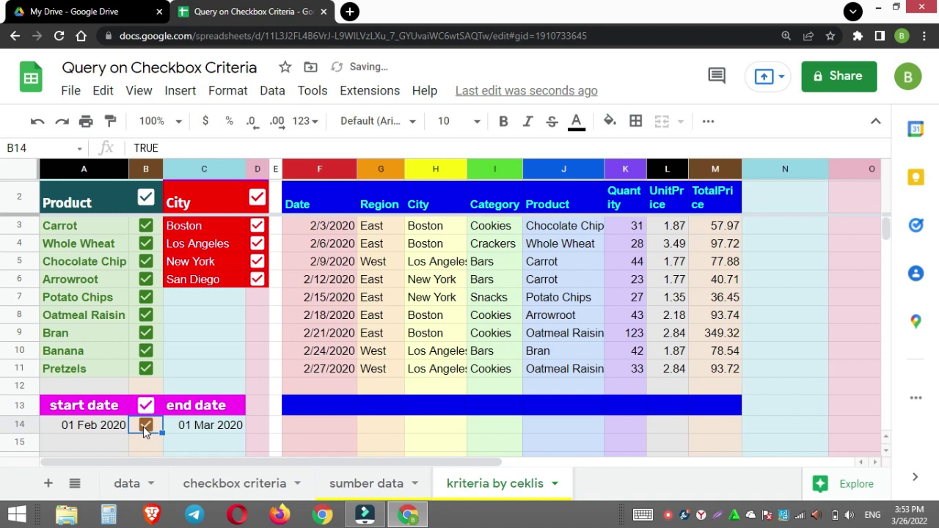
Untick the date-range checkbox in B14 and copy the and '"&B8&"'='TRUE' condition to the end of the F2 query string.
left_click(144, 426)
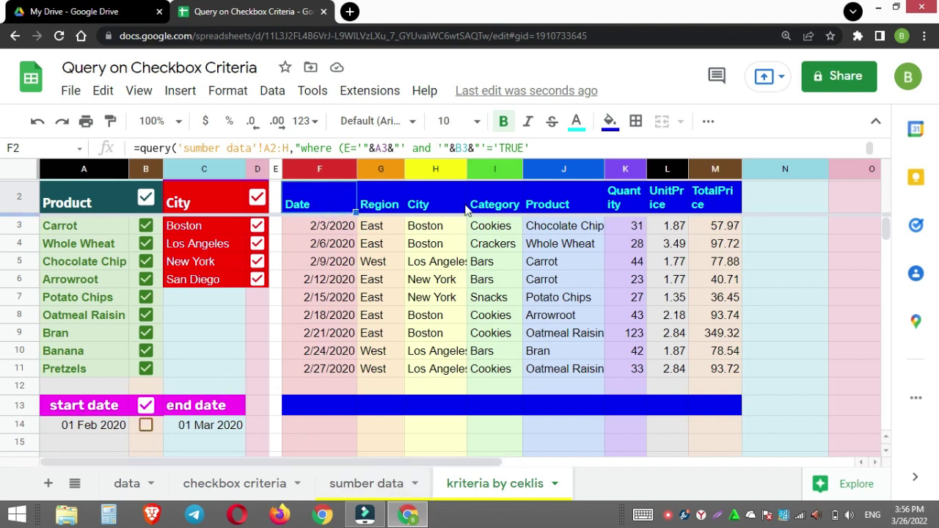
left_click_drag(484, 157, 486, 331)
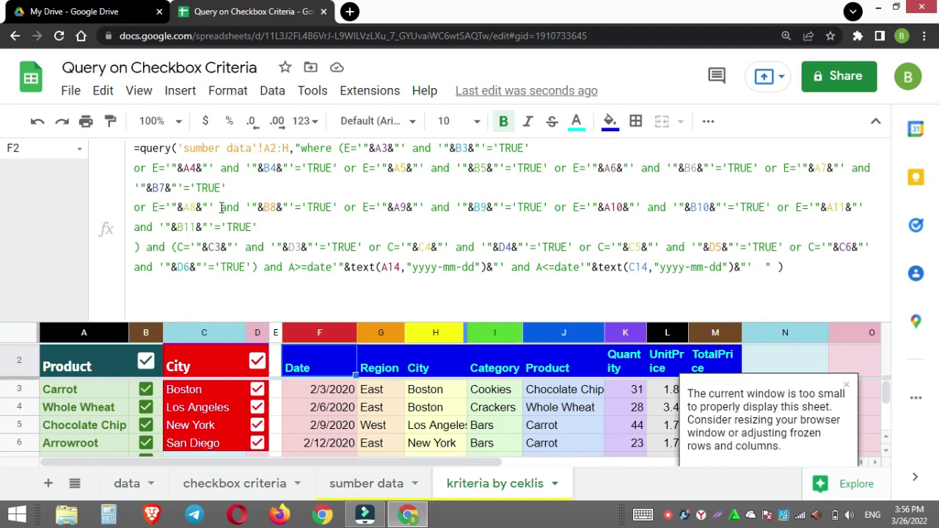
left_click_drag(221, 207, 345, 207)
key("ctrl+c")
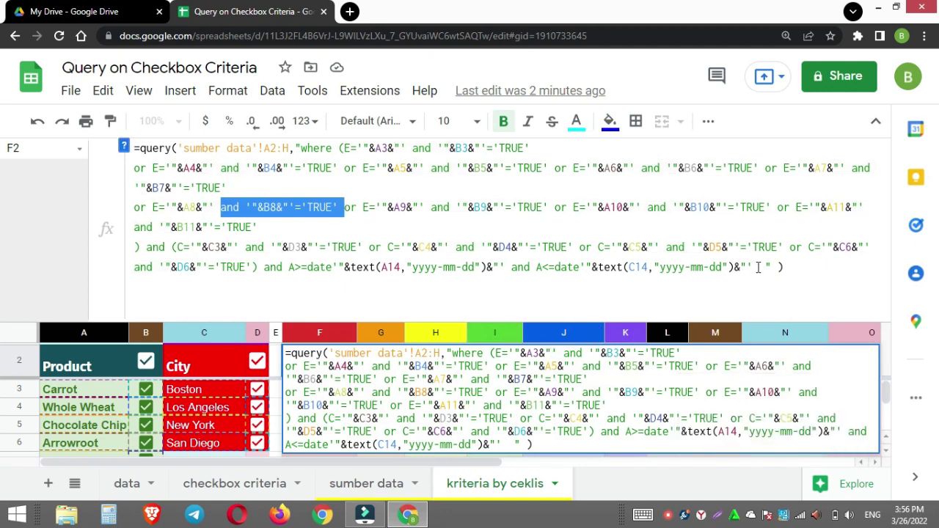
left_click(758, 267)
key("ctrl+v")
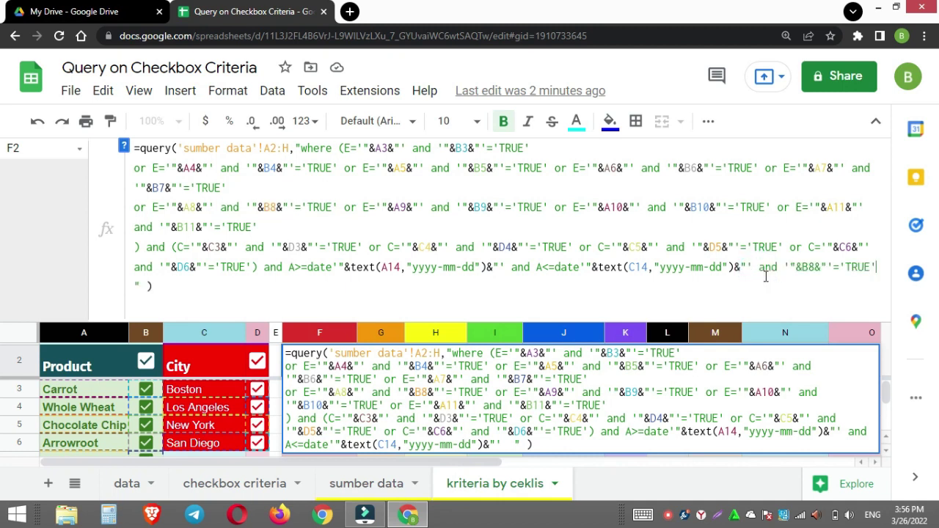
Change the cell reference in the copied checkbox condition to B14 and commit the F2 formula.
left_click_drag(808, 264, 813, 262)
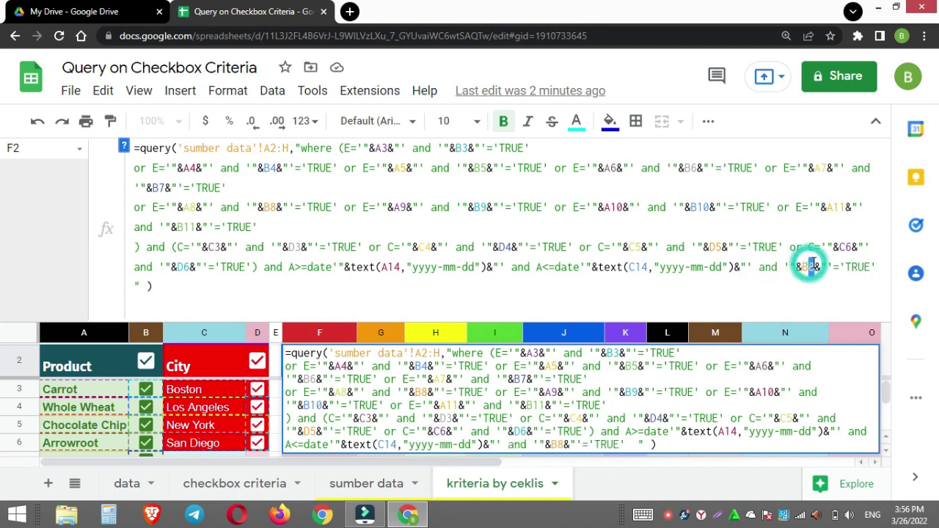
type("14")
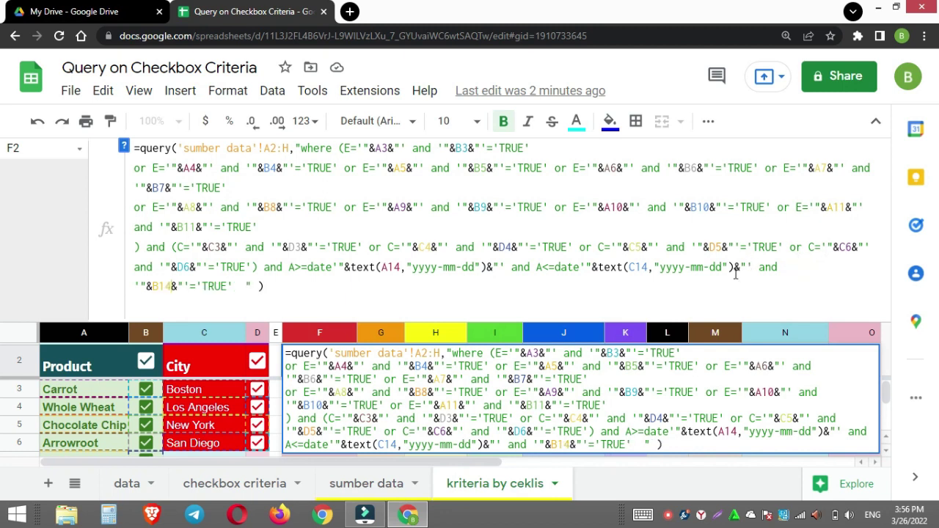
key("Return")
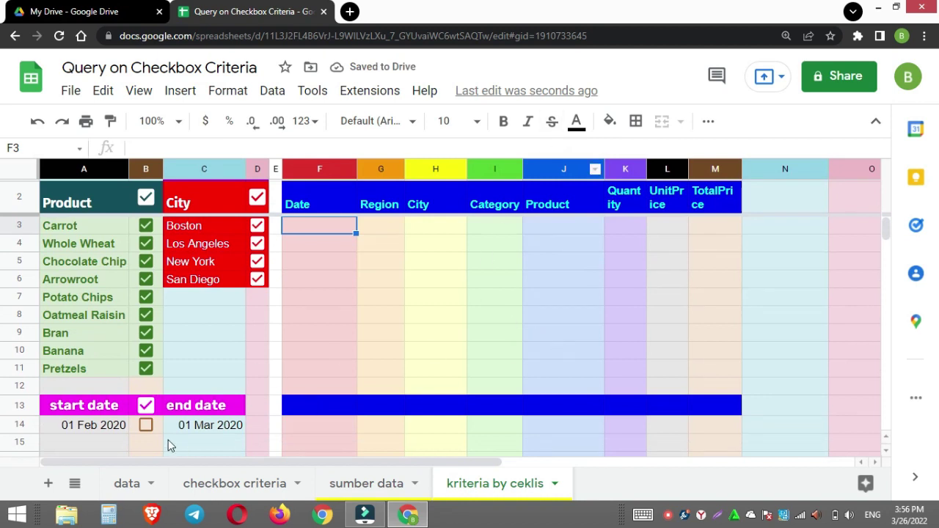
Tick the date-range checkbox in B14, then toggle it off and on again to test the date filter.
left_click(145, 426)
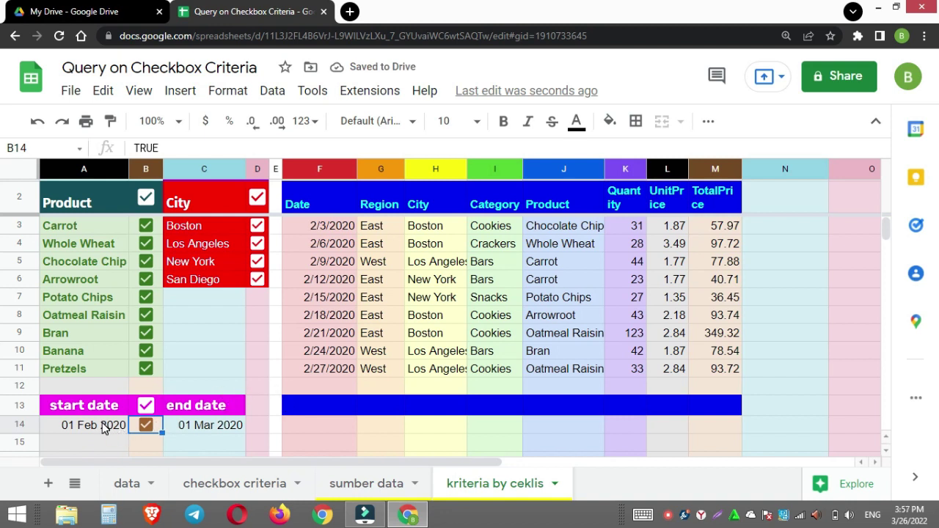
left_click(146, 426)
left_click(146, 426)
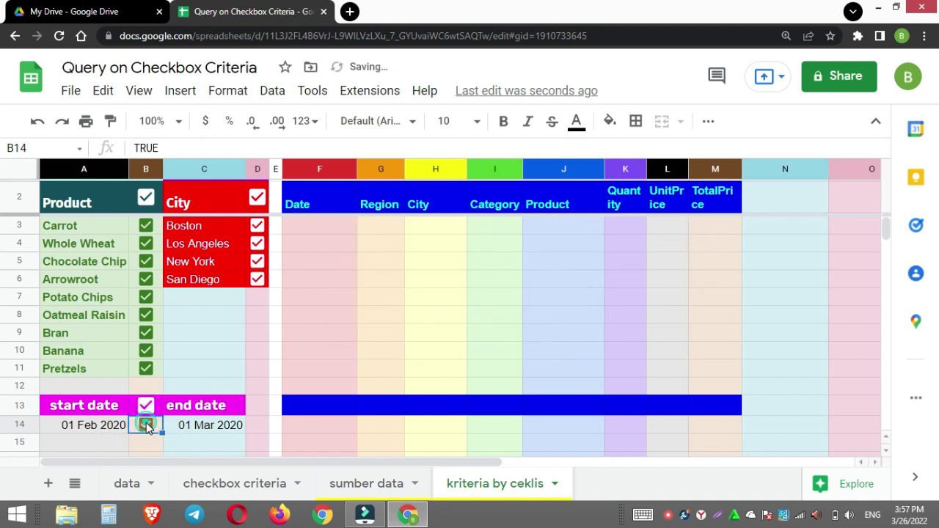
Set the end date in C14 to 25 Feb 2020 using the date picker.
double_click(194, 430)
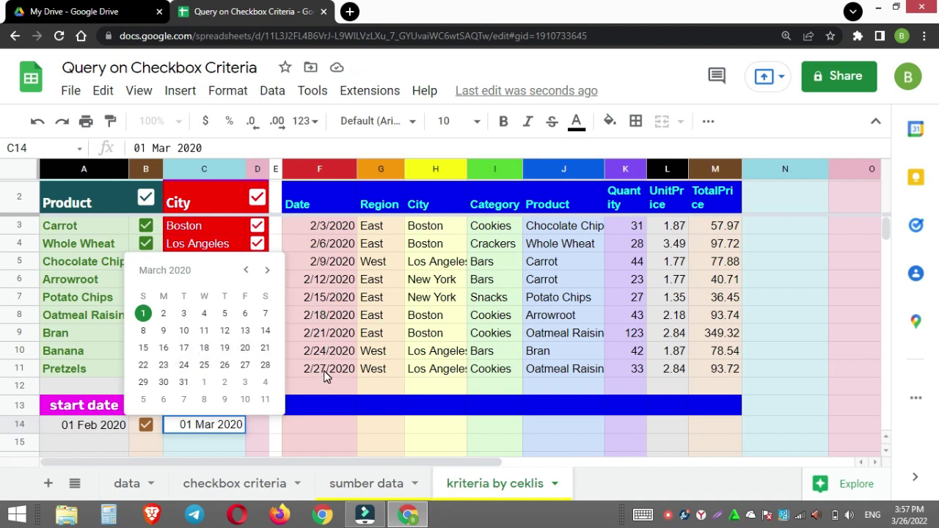
left_click(242, 271)
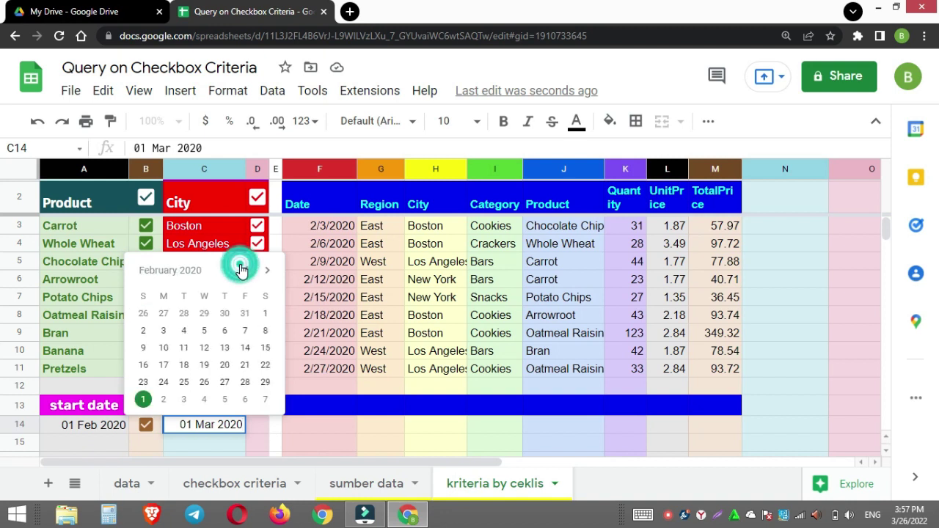
left_click(184, 383)
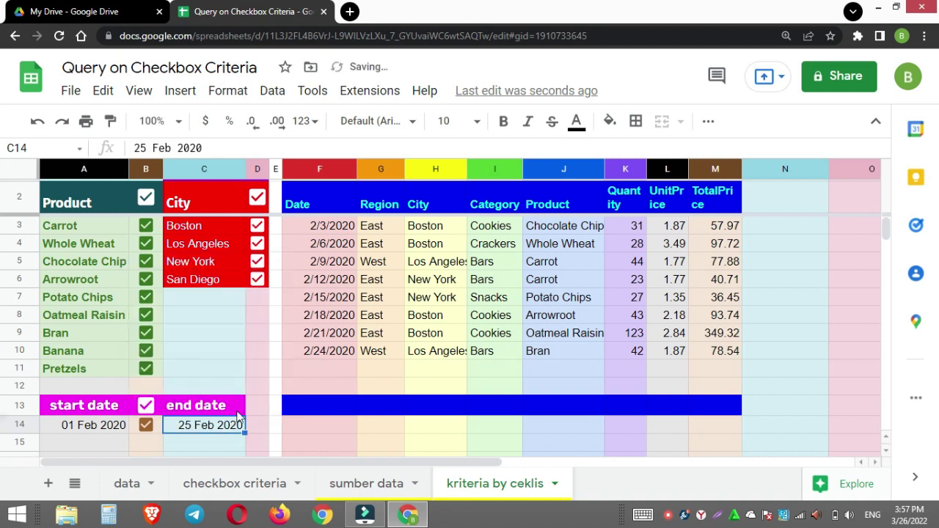